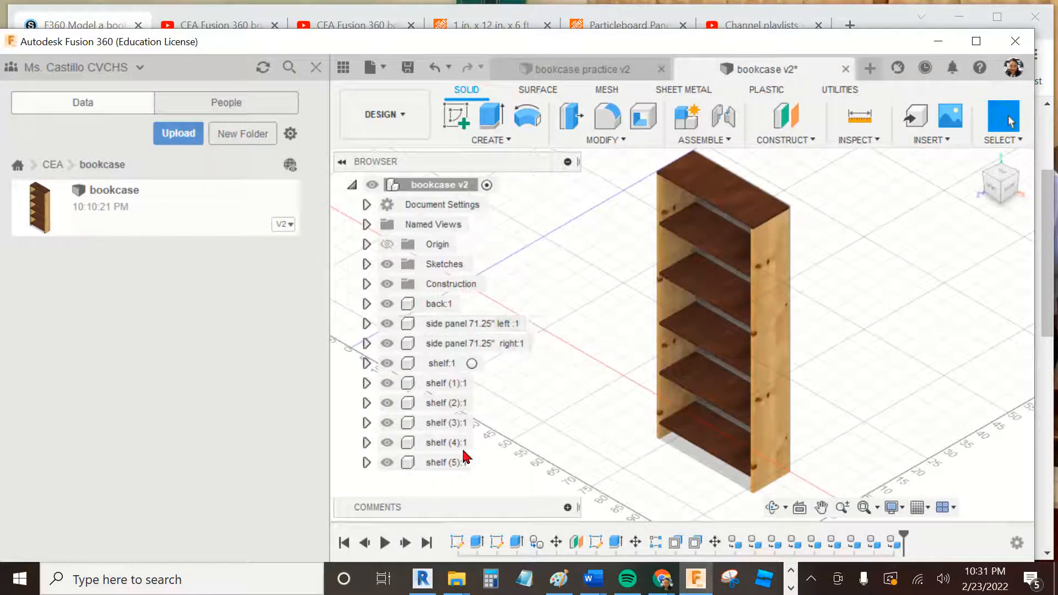
Step: Check which part each of the first components is and rename the lowest shelf component as "shelf bottom"
left_click(445, 305)
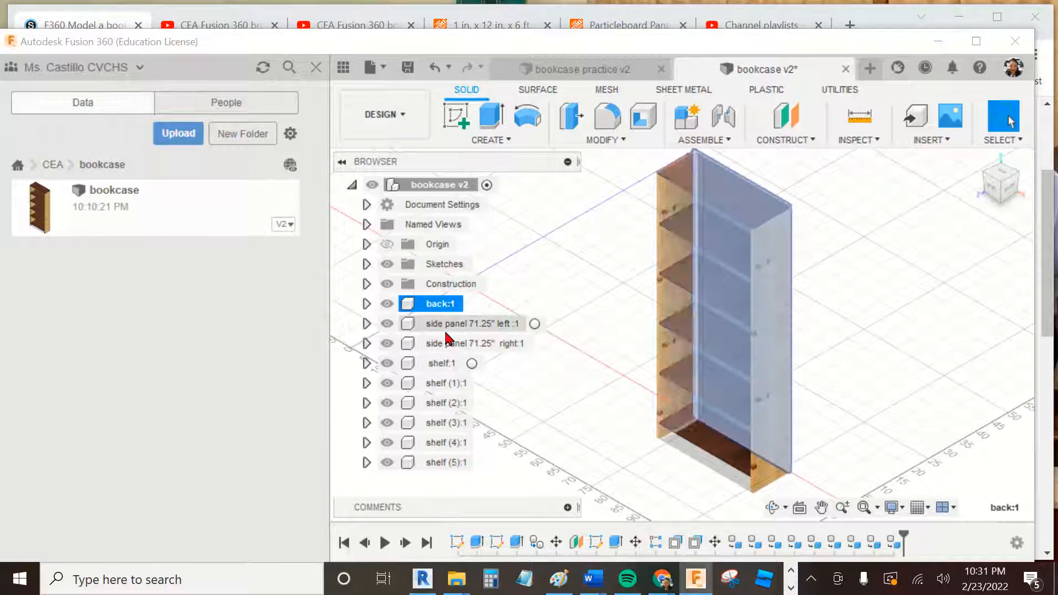
left_click(448, 329)
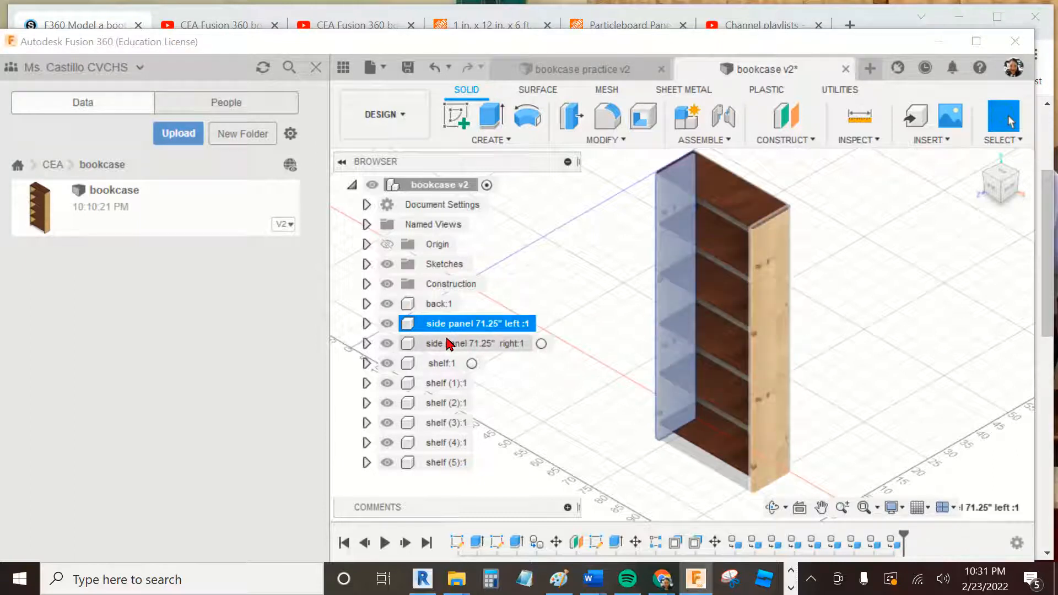
left_click(449, 344)
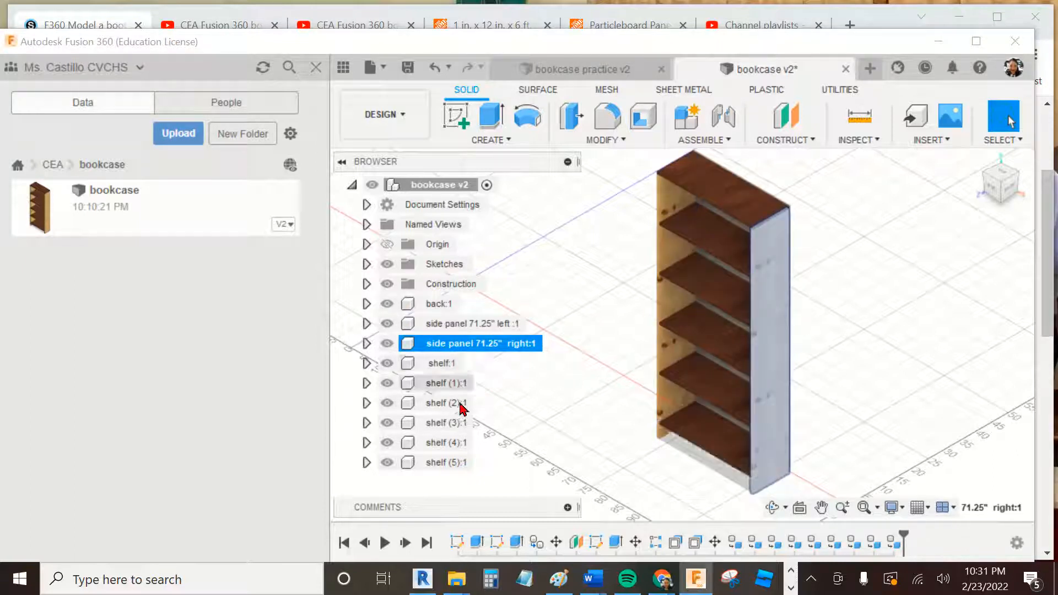
left_click(437, 365)
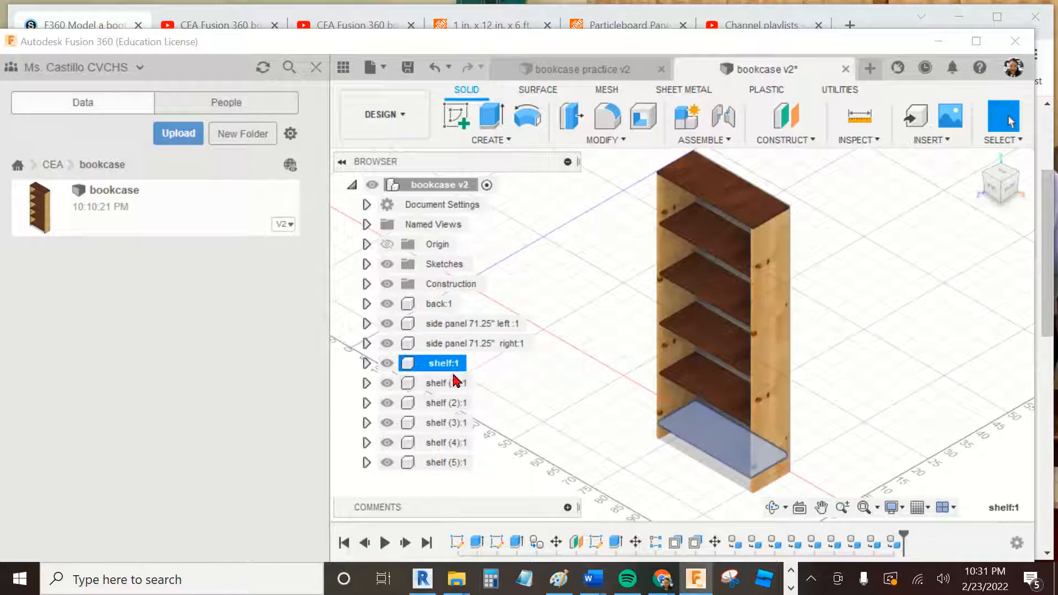
double_click(454, 367)
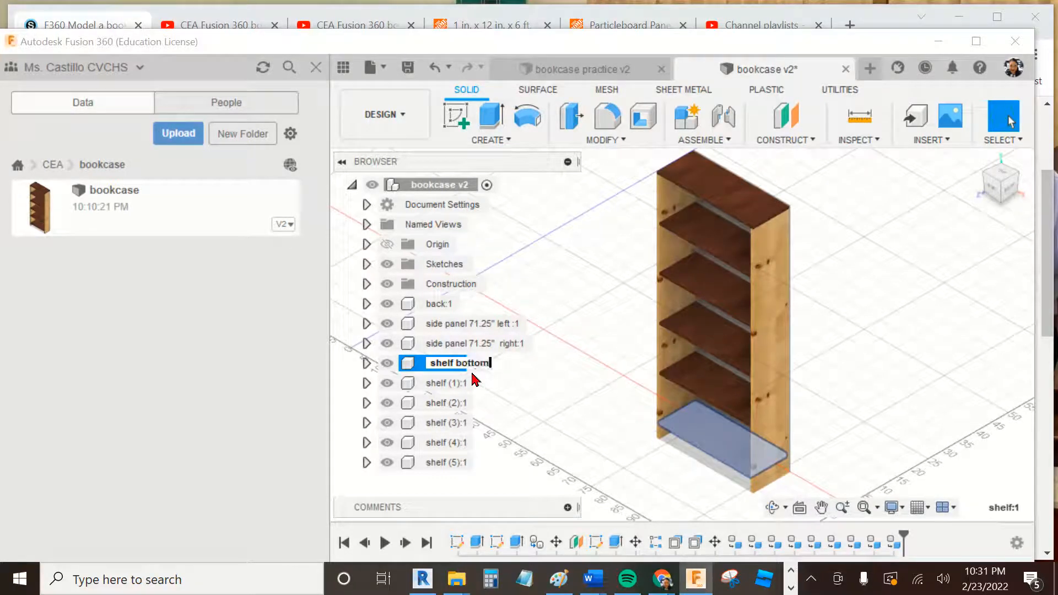
key("Return")
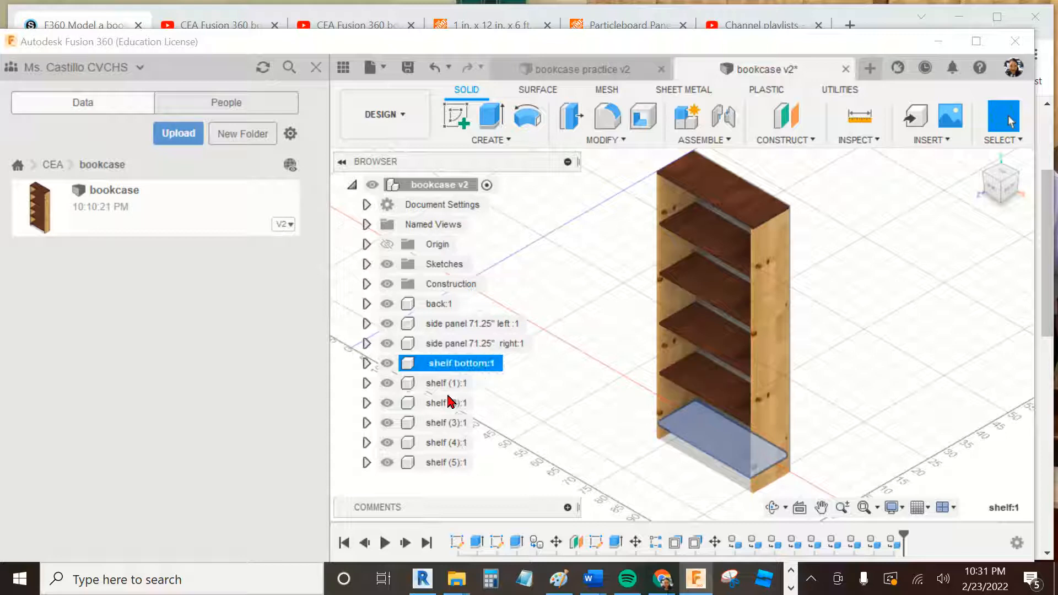
Step: Identify the remaining shelf components one by one and rename shelf (5) as "shelf top"
left_click(451, 384)
left_click(445, 408)
left_click(450, 423)
left_click(446, 443)
left_click(444, 466)
left_click(455, 465)
left_click_drag(455, 462, 471, 463)
key("Left")
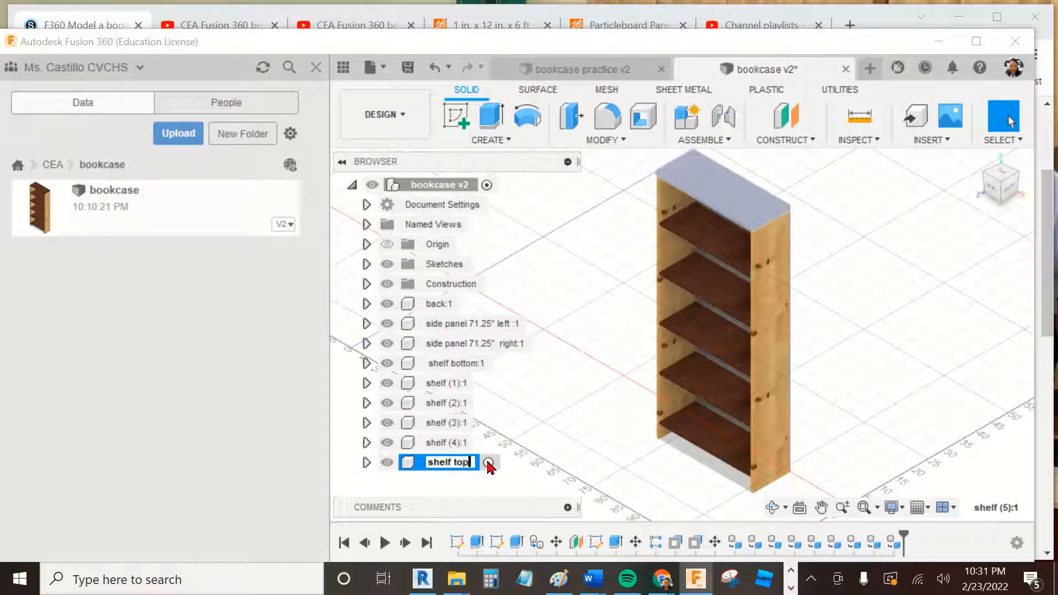
type("top")
key("Return")
left_click(867, 283)
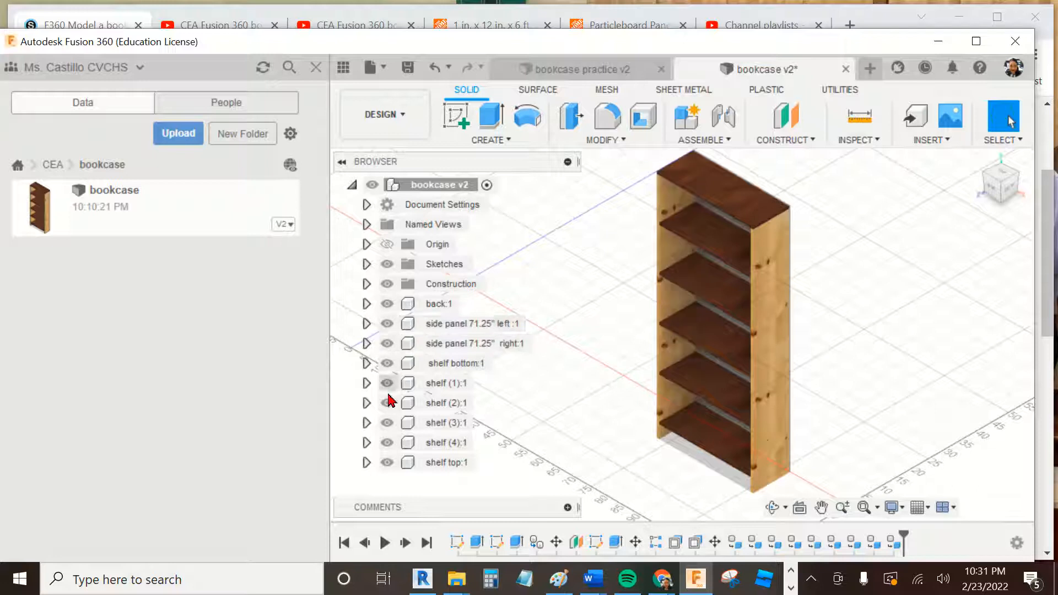
Step: Create a full-assembly drawing from the bookcase design with the A_size_Title_Block_CEA template, and cancel placing its base view
left_click(407, 135)
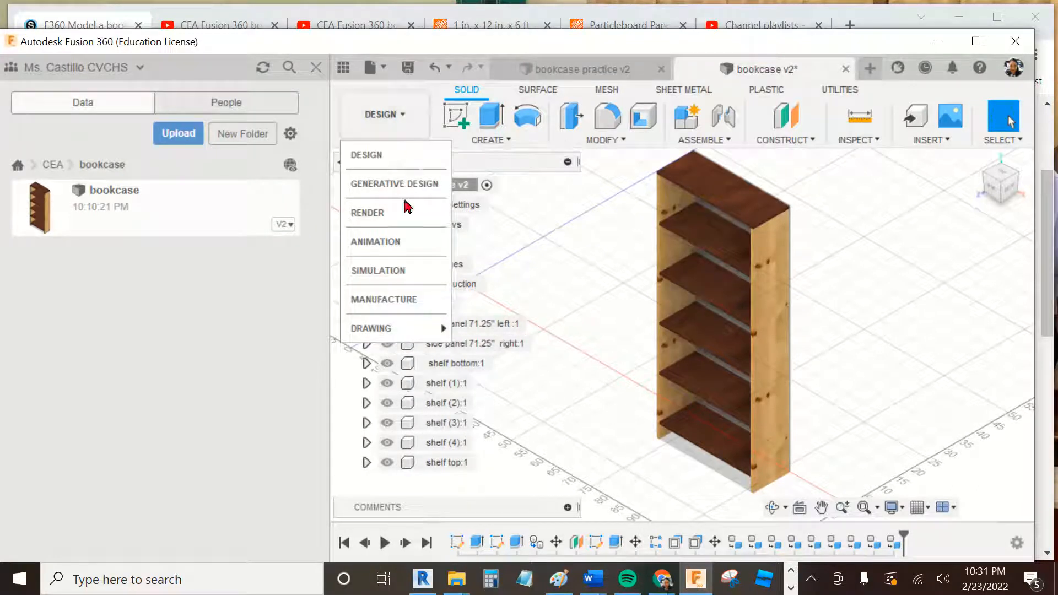
left_click(418, 123)
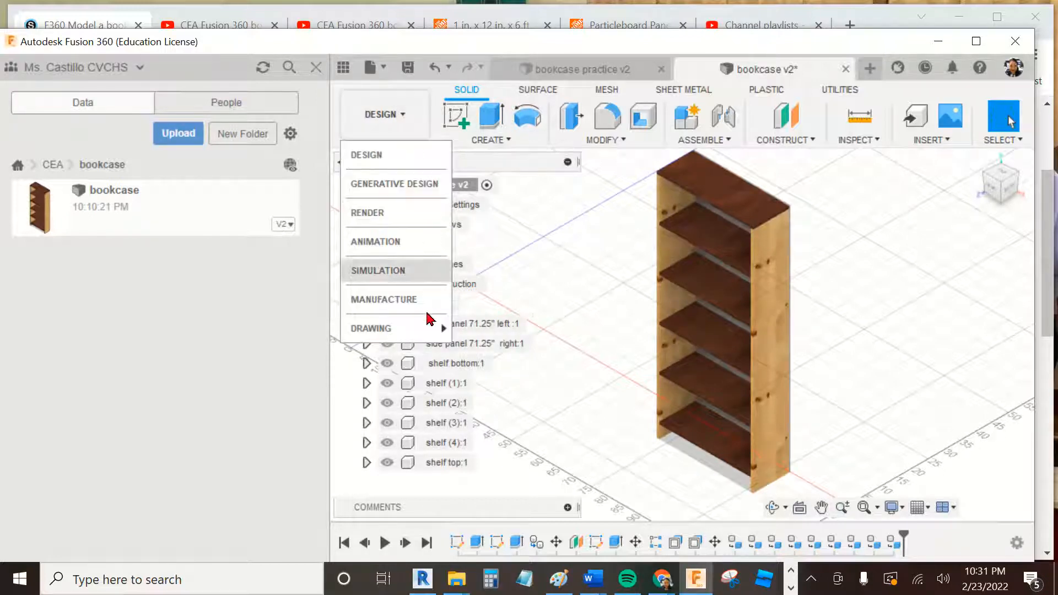
left_click(480, 329)
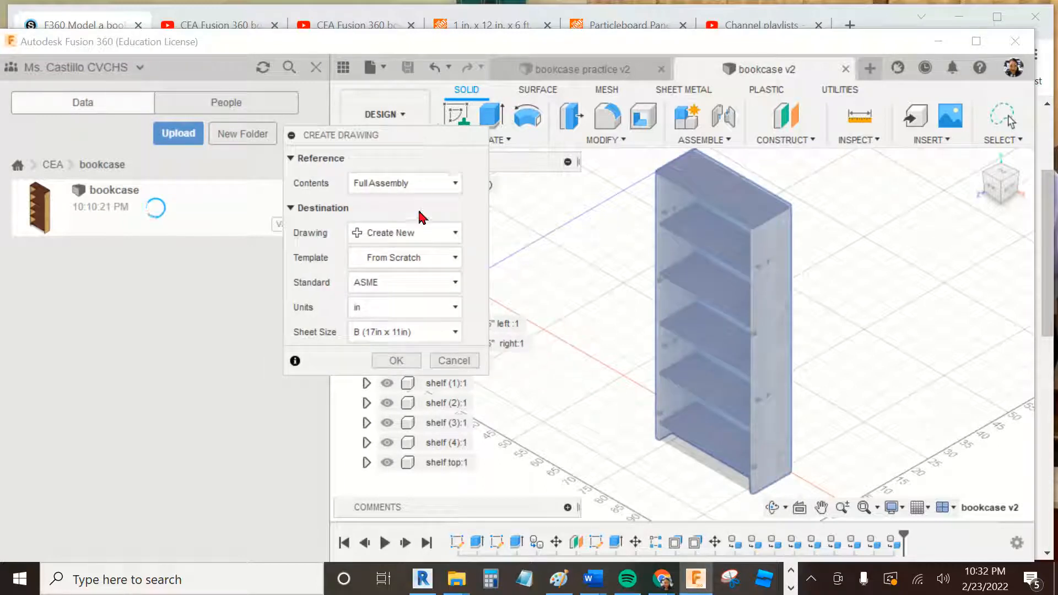
left_click(436, 259)
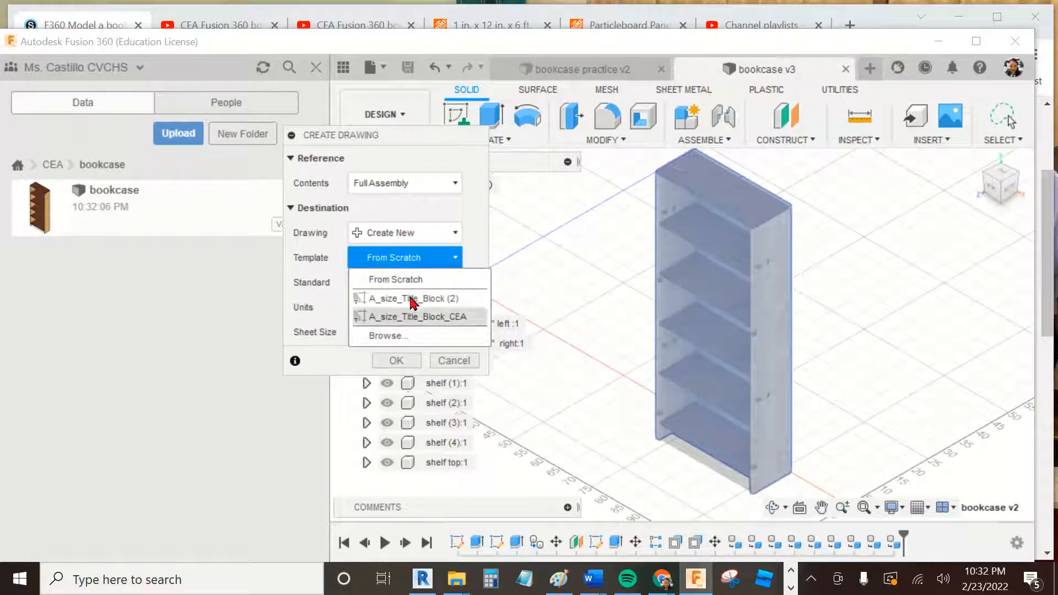
left_click(393, 324)
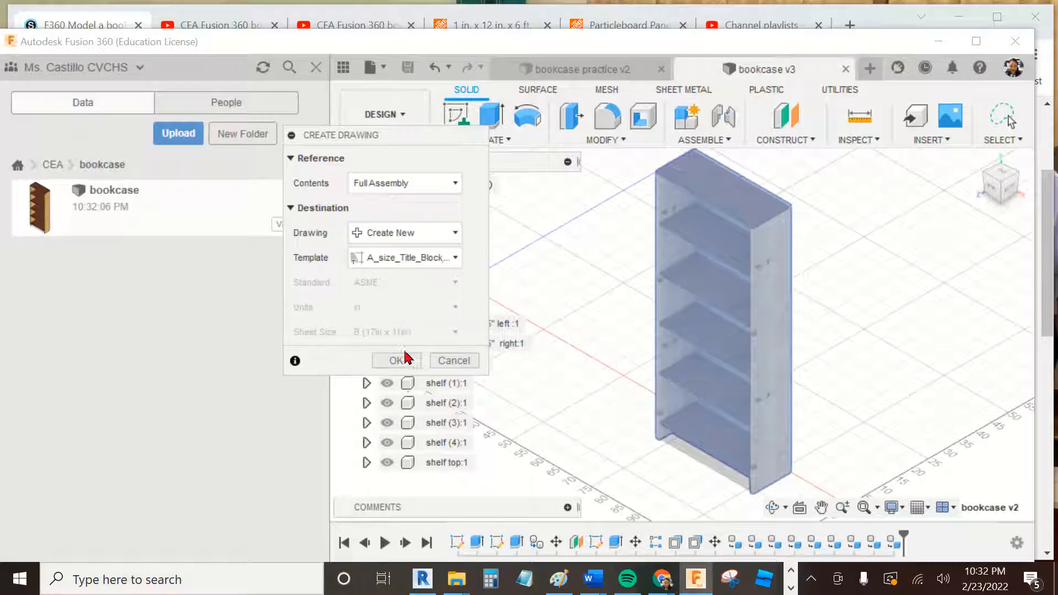
left_click(404, 361)
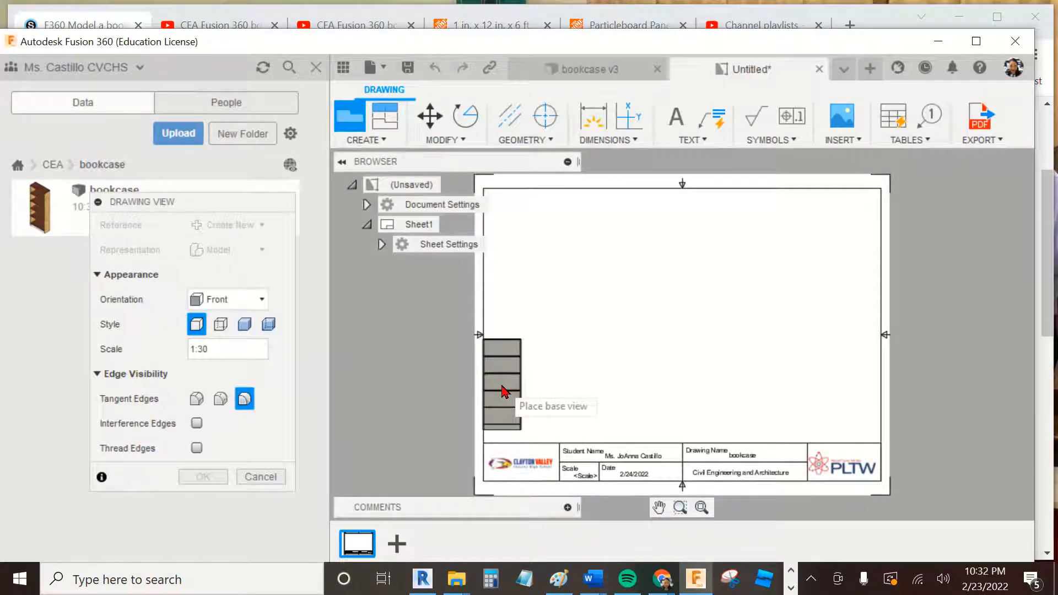
left_click(274, 475)
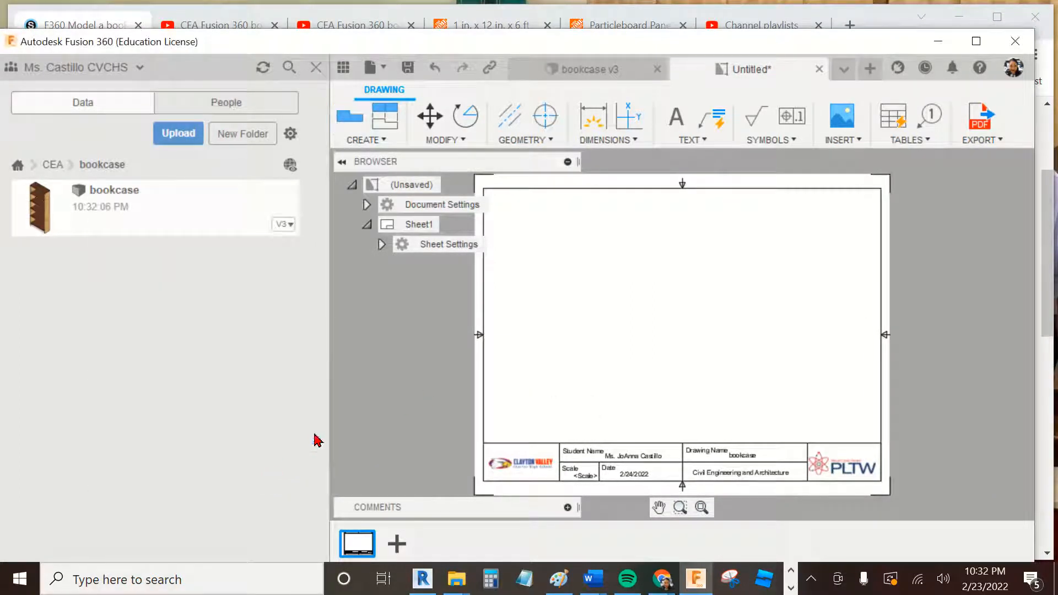
Step: Switch to the F360 assignment page in Chrome and download A_size_Title_Block_CEA.f2t from its linked Google Drive page
left_click_drag(395, 44, 412, 55)
left_click(71, 25)
scroll(502, 292, "down", 6)
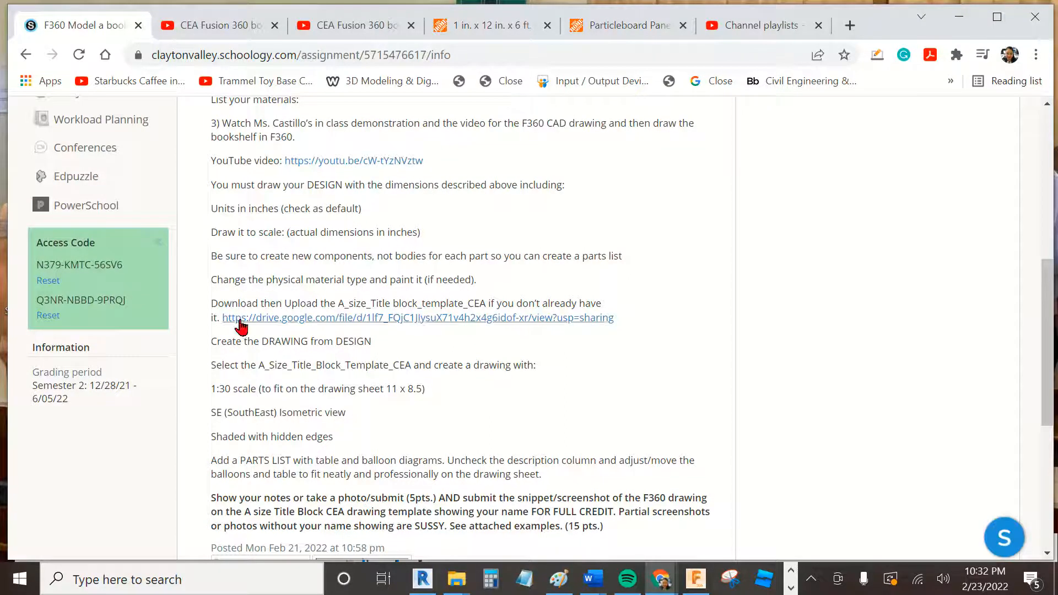
left_click(254, 318)
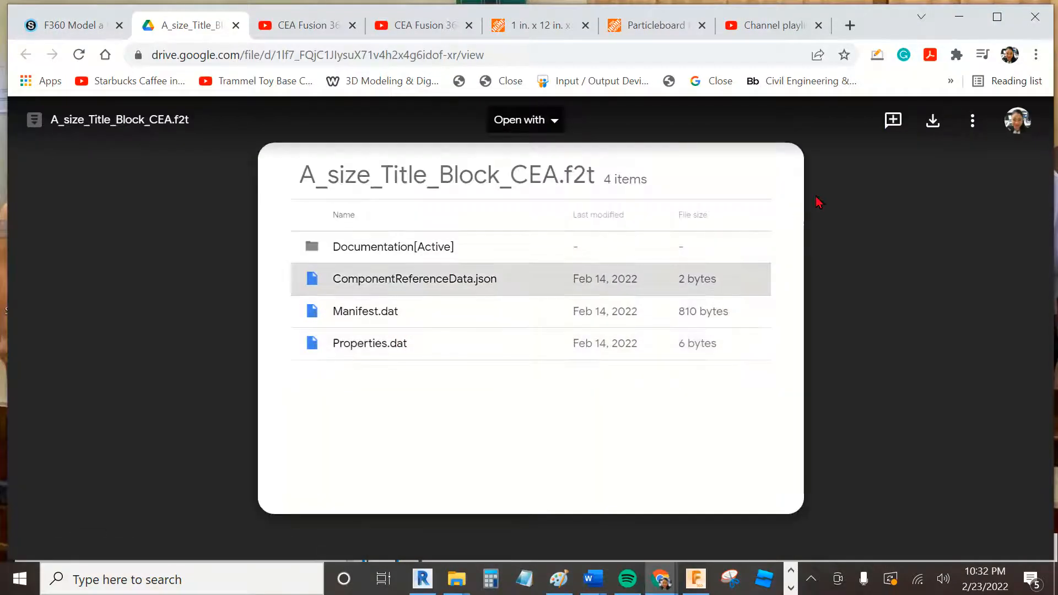
left_click(933, 130)
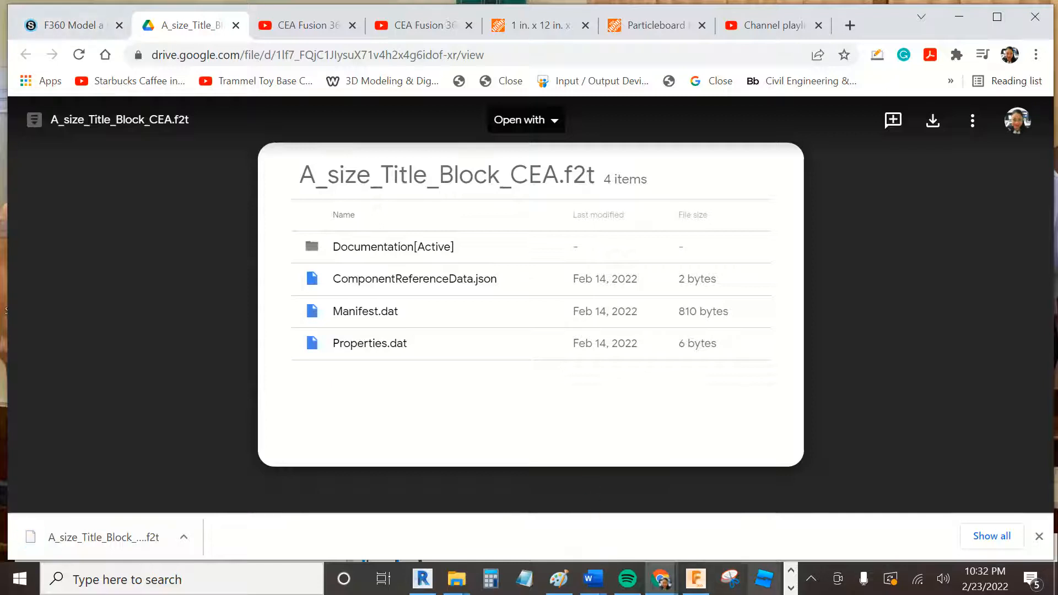
Step: Switch to Fusion 360, upload A_size_Title_Block_CEA (1).f2t from Downloads to the CEA > bookcase folder, and refresh the file list
left_click(696, 579)
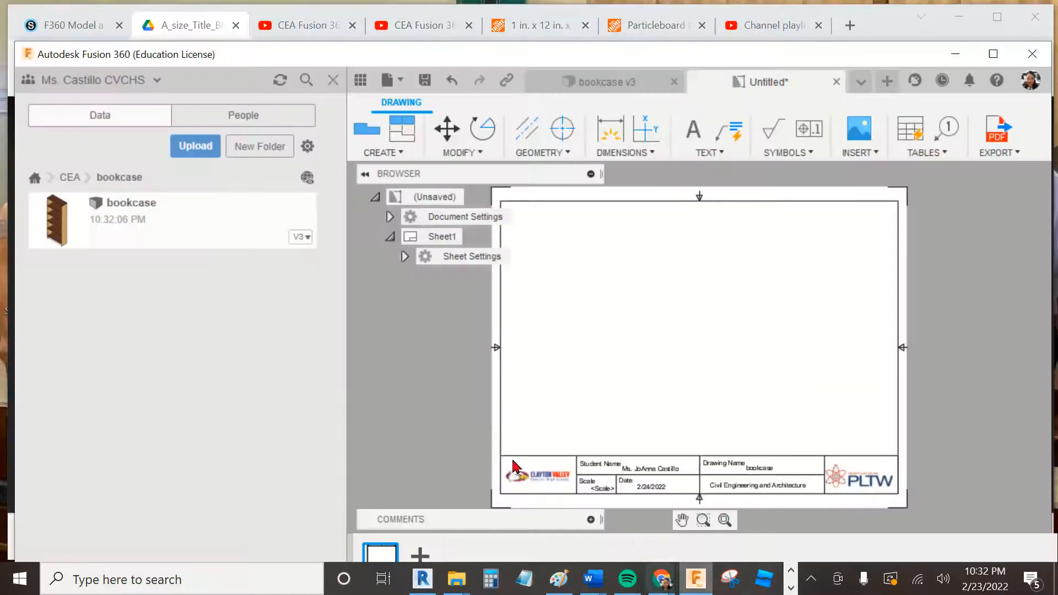
left_click(203, 150)
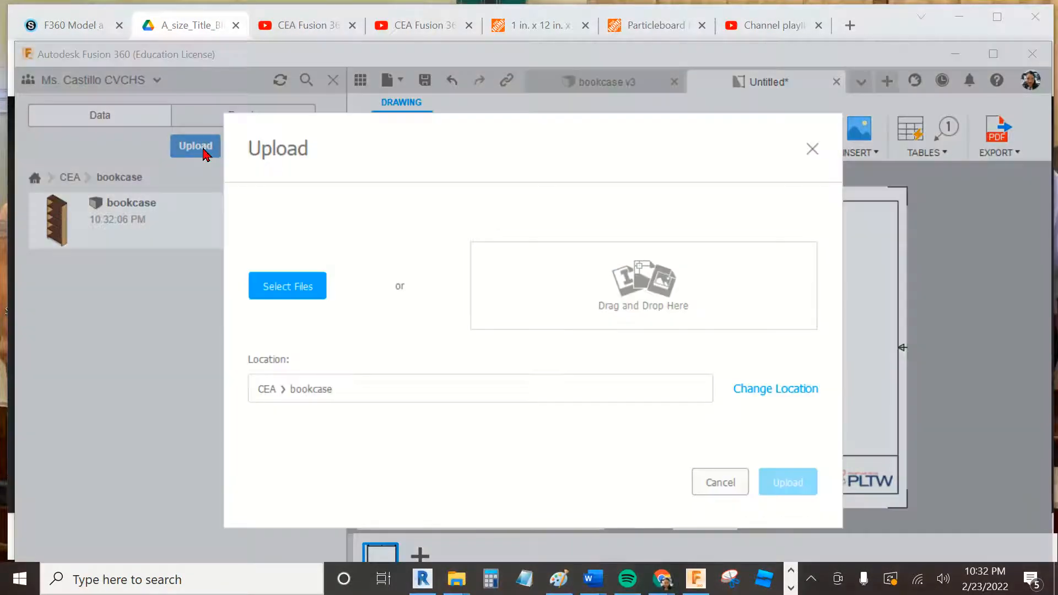
left_click(305, 300)
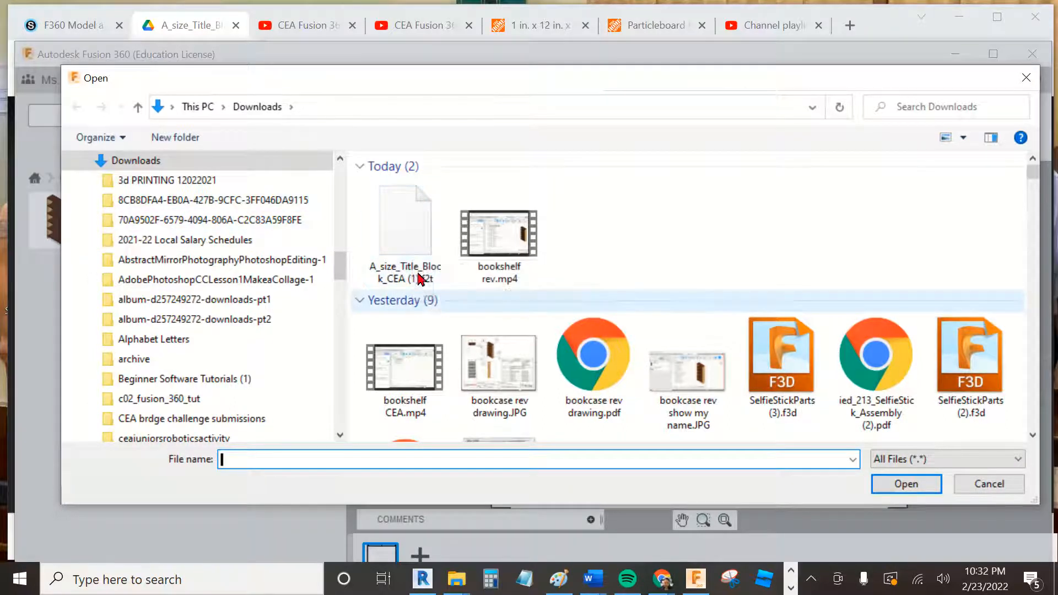
left_click(414, 241)
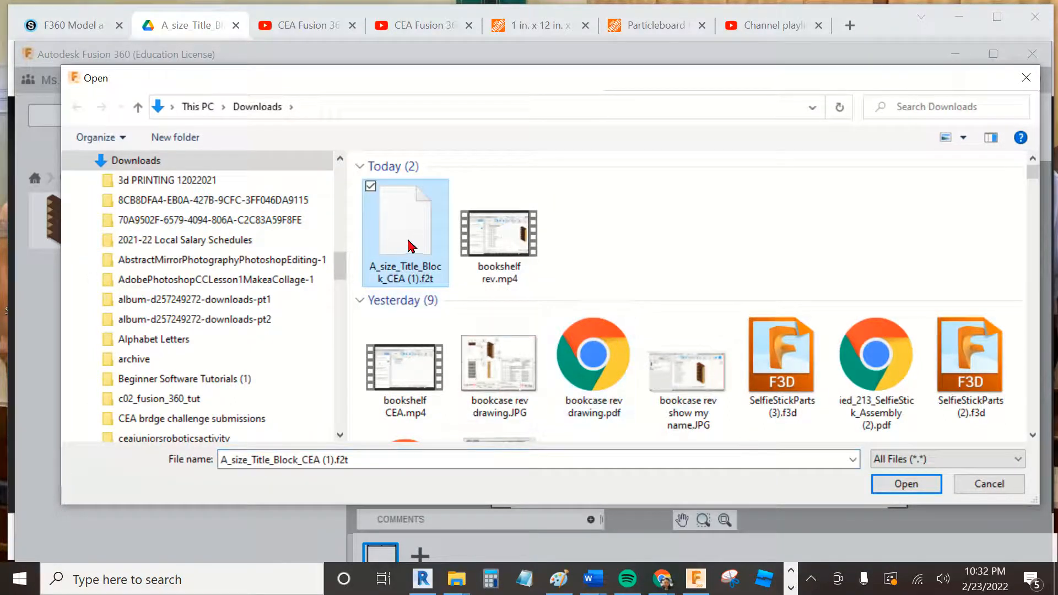
left_click(904, 484)
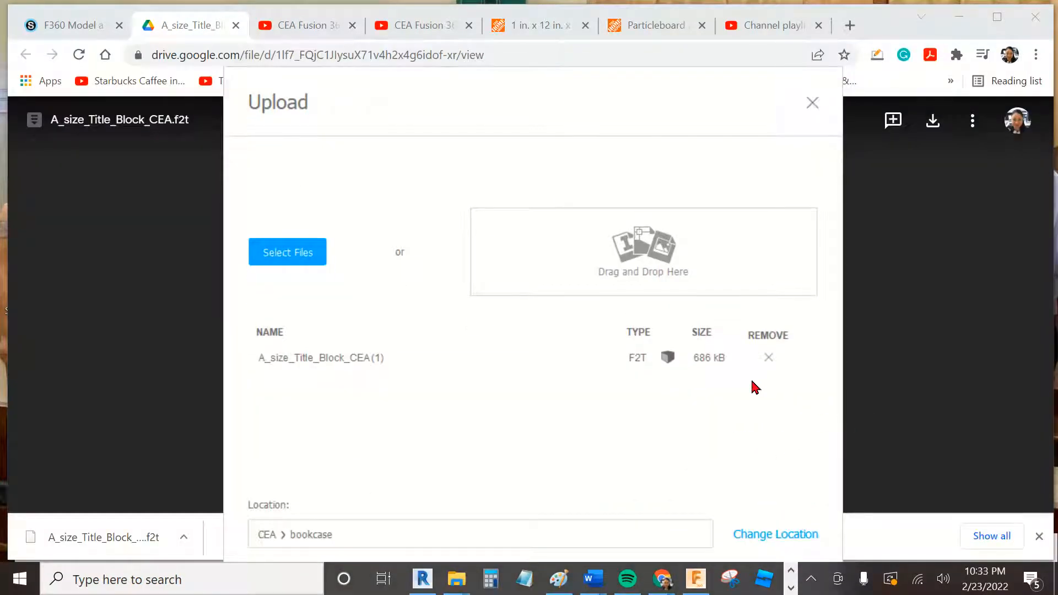
left_click_drag(642, 111, 682, 25)
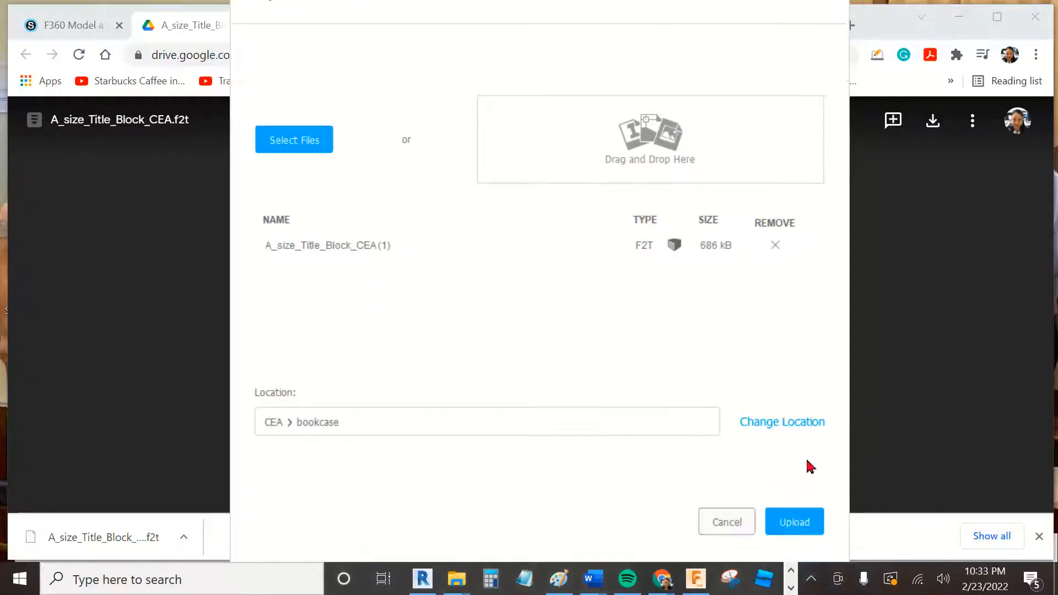
left_click(797, 522)
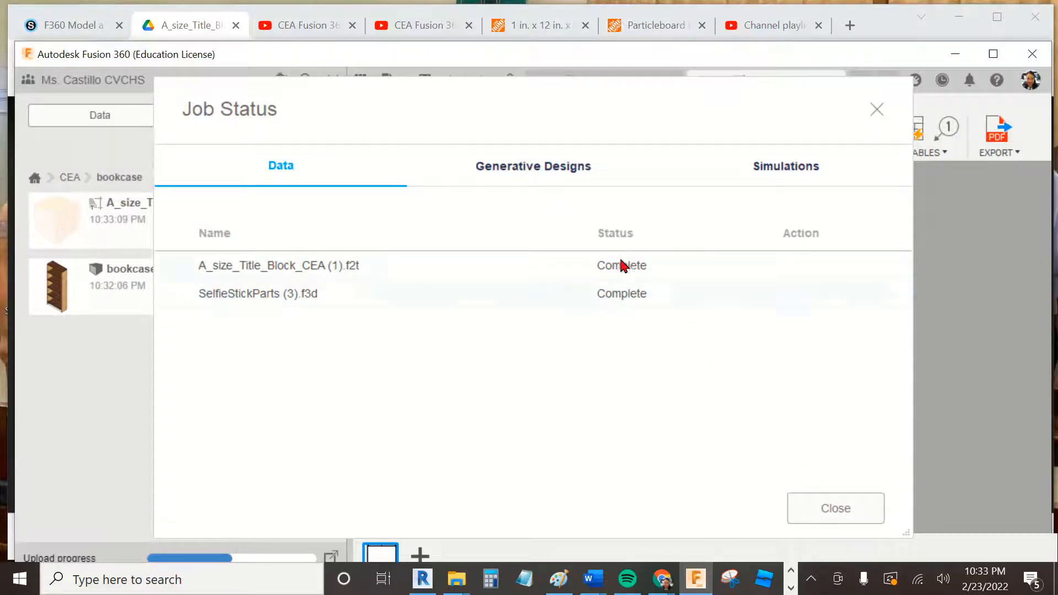
left_click(802, 506)
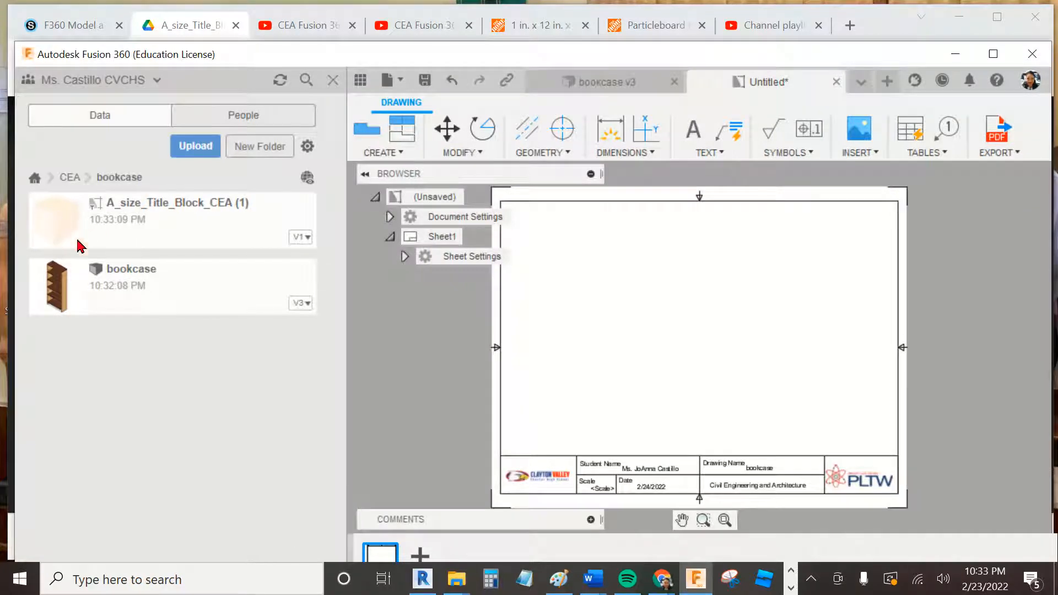
left_click(277, 85)
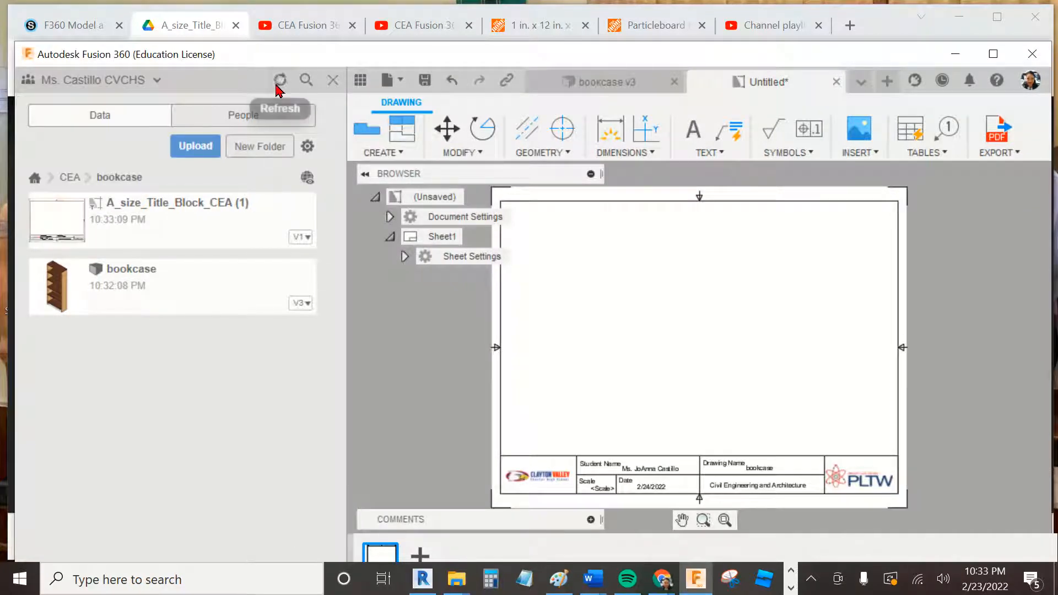
Step: Discard the untitled drawing and create a new full-assembly drawing from the bookcase design with the A_size_Title_Block_CEA template
left_click(836, 82)
left_click(683, 407)
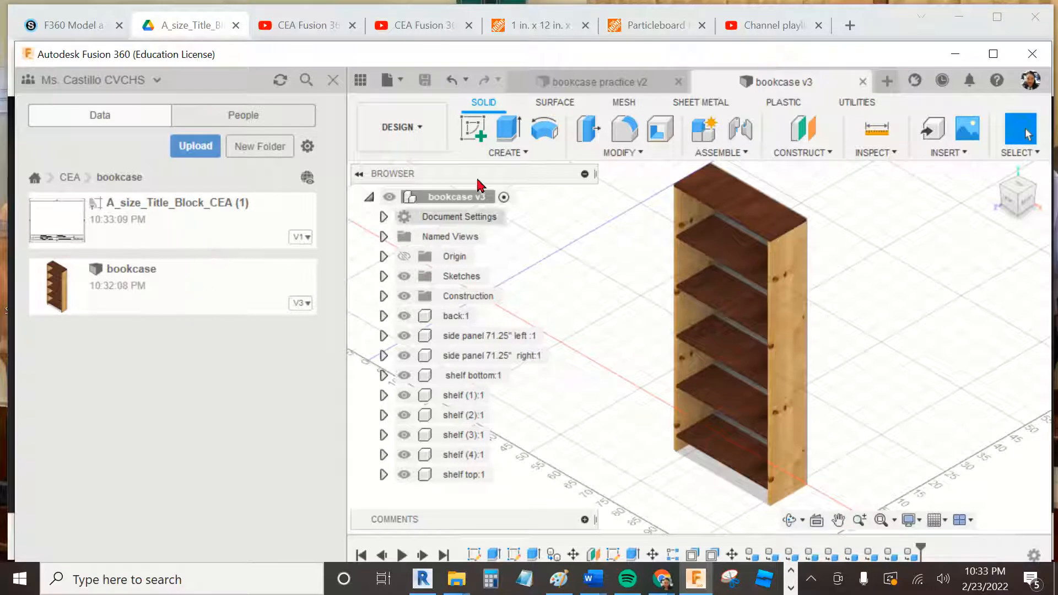
left_click(407, 128)
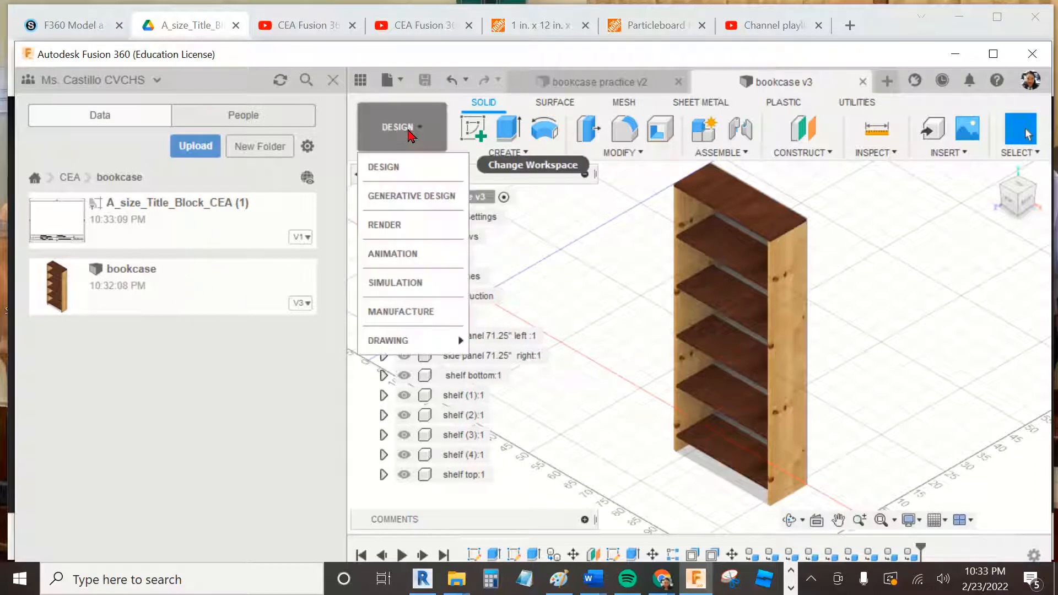
left_click(492, 341)
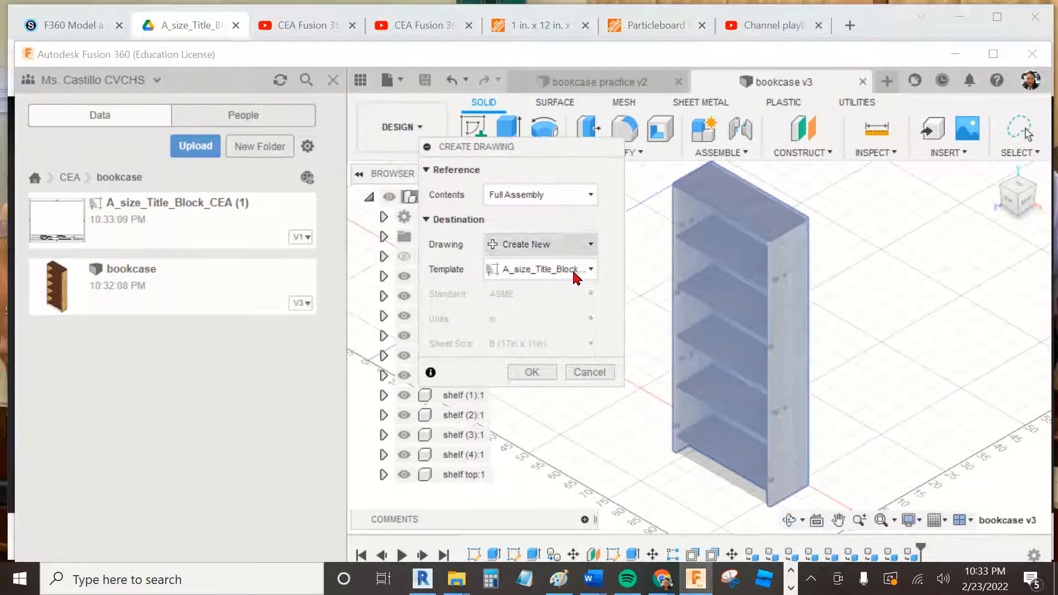
left_click(577, 274)
left_click(569, 291)
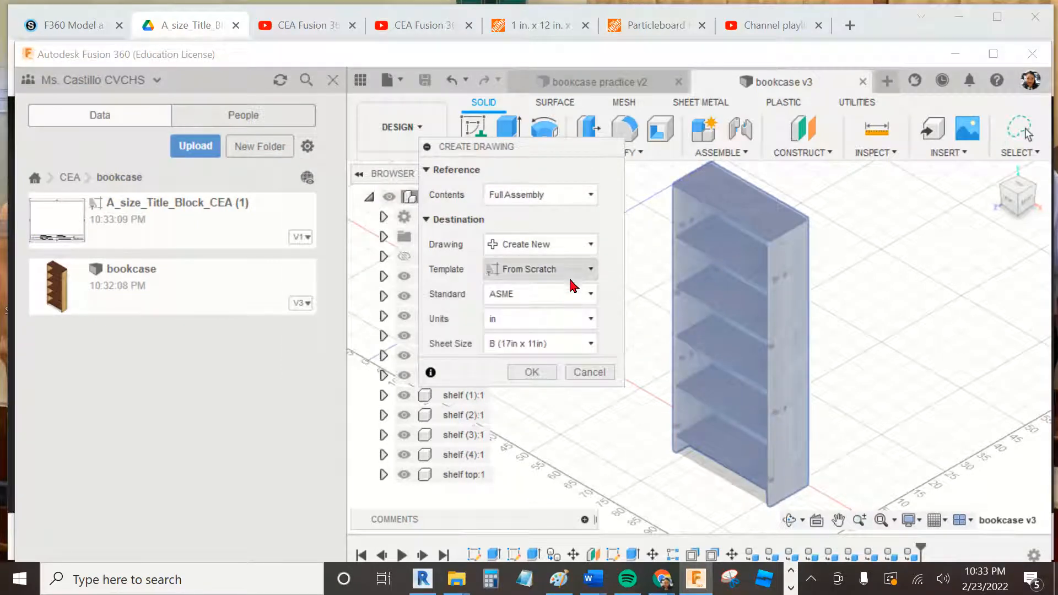
left_click(573, 272)
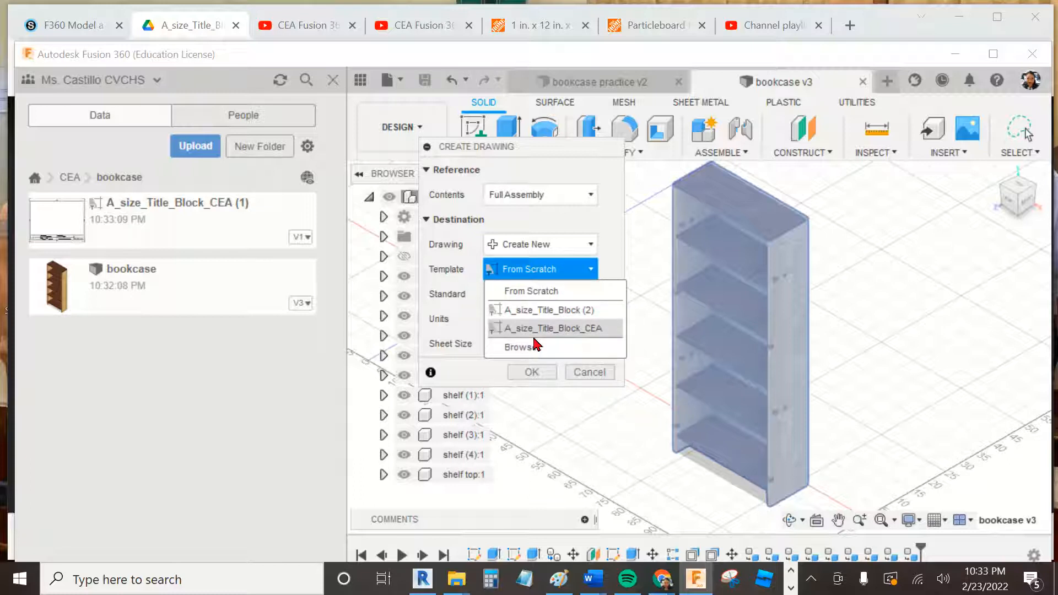
left_click(555, 329)
left_click(532, 372)
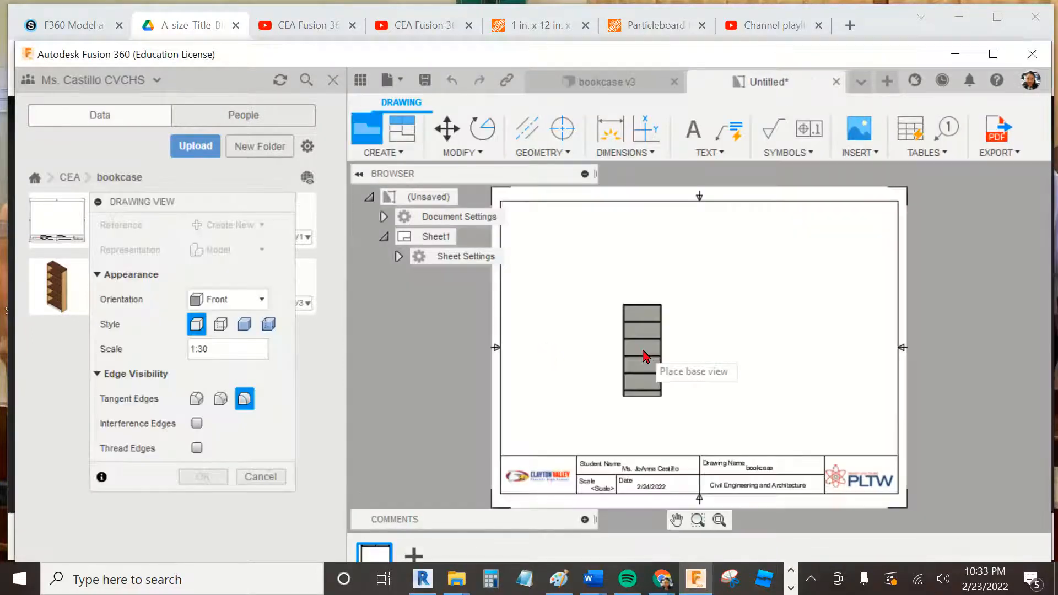
Step: Place the bookcase's front base view with the shaded, hidden-edges style at a scale of 1:30
mouse_move(243, 206)
left_mouse_down()
mouse_move(669, 224)
mouse_move(672, 198)
left_mouse_up()
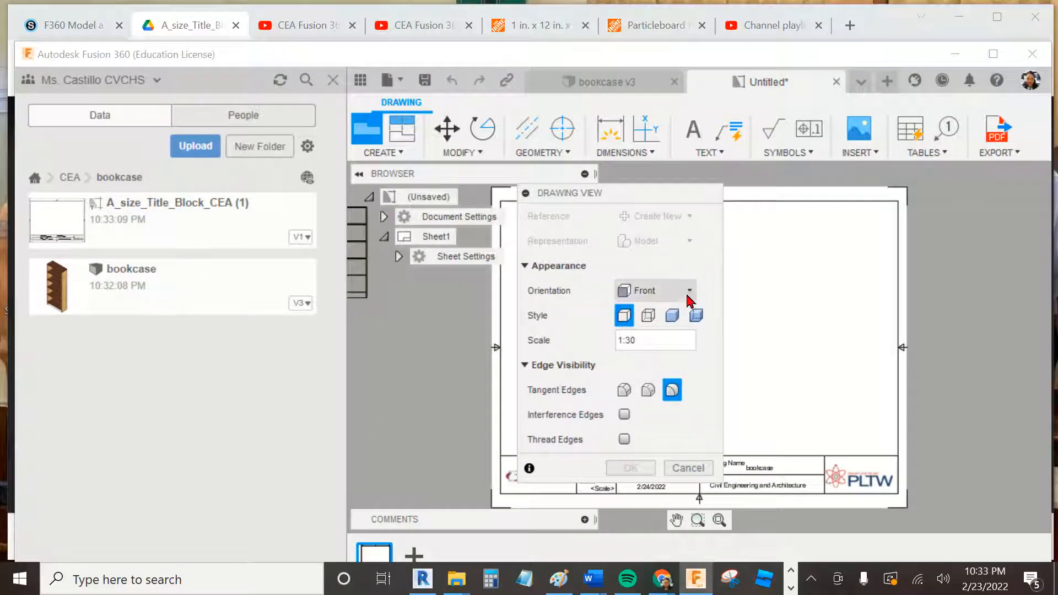
left_click(688, 297)
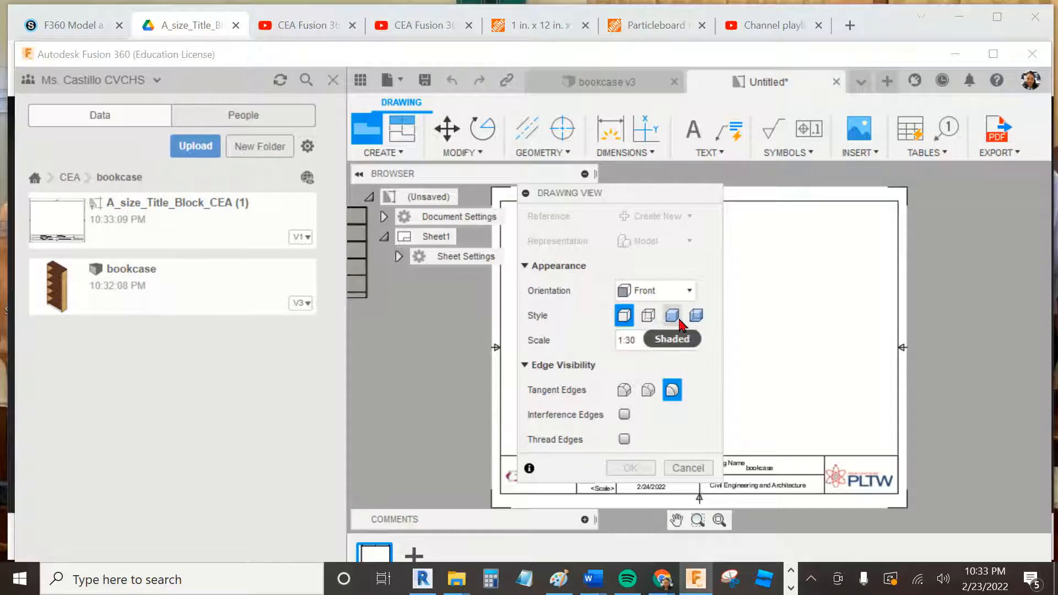
left_click(697, 318)
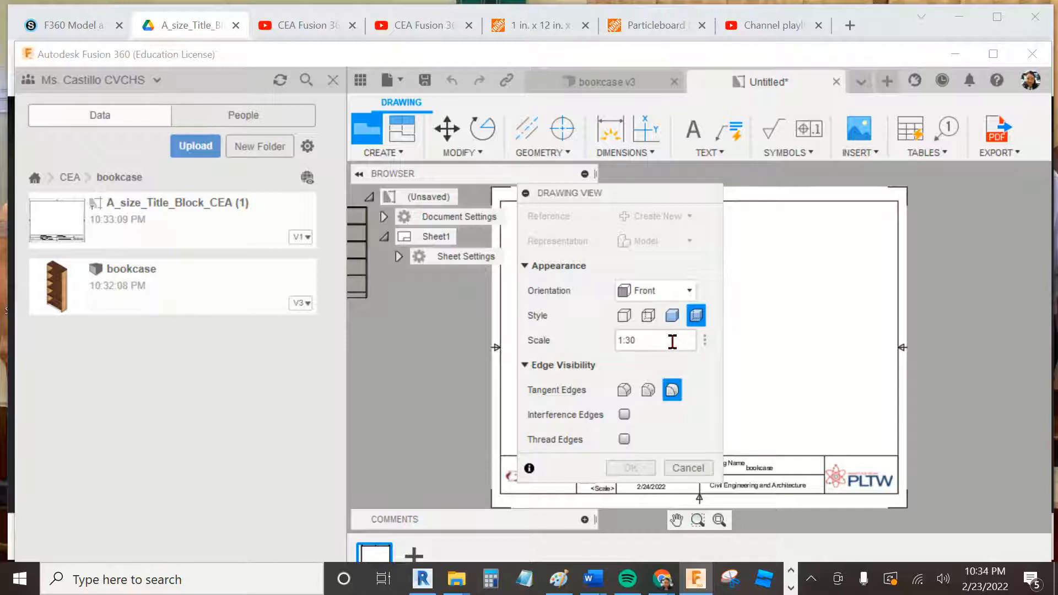
left_click(703, 343)
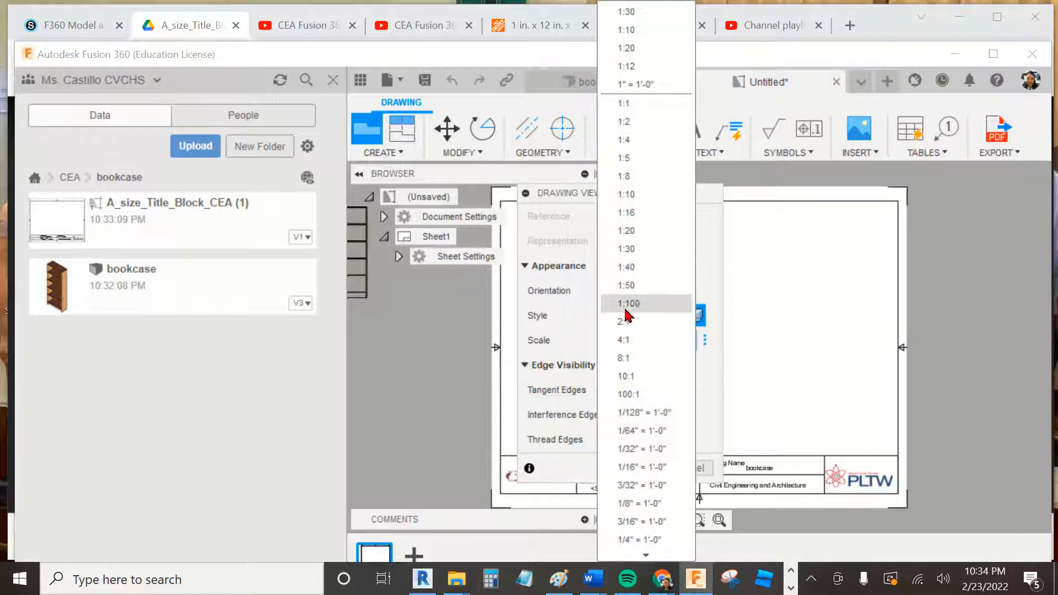
left_click(646, 249)
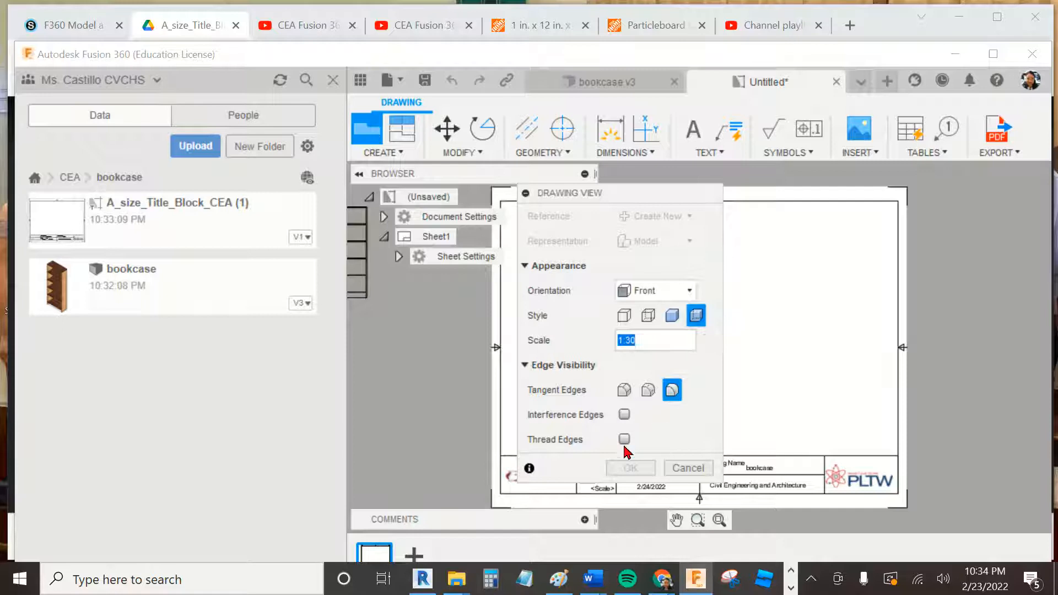
left_click(377, 309)
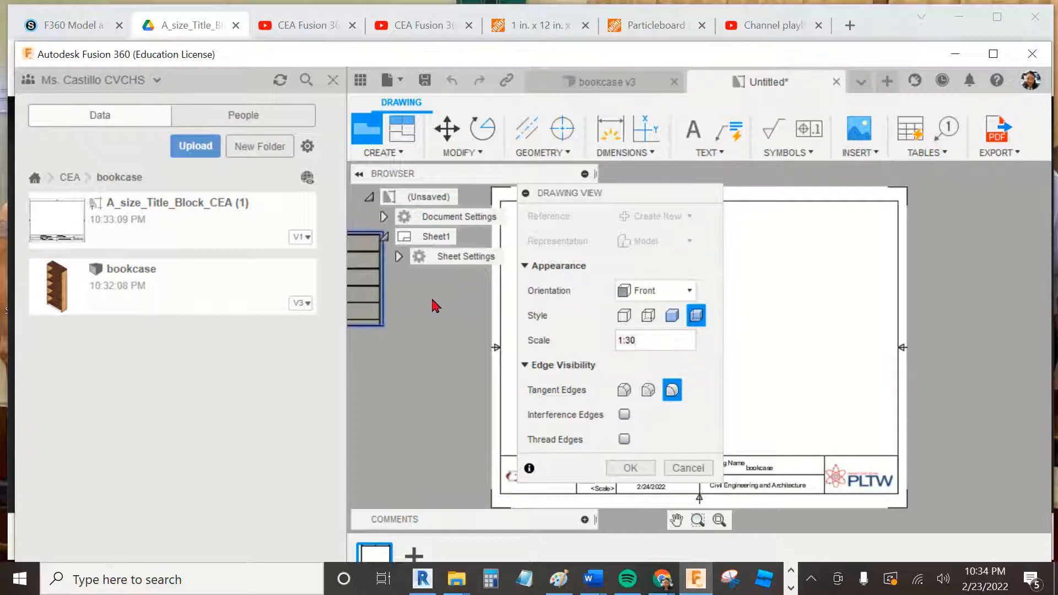
left_click(630, 468)
Step: Move the front view into the lower-left corner of the sheet's drawing area and hide the project files
left_click_drag(375, 293, 618, 401)
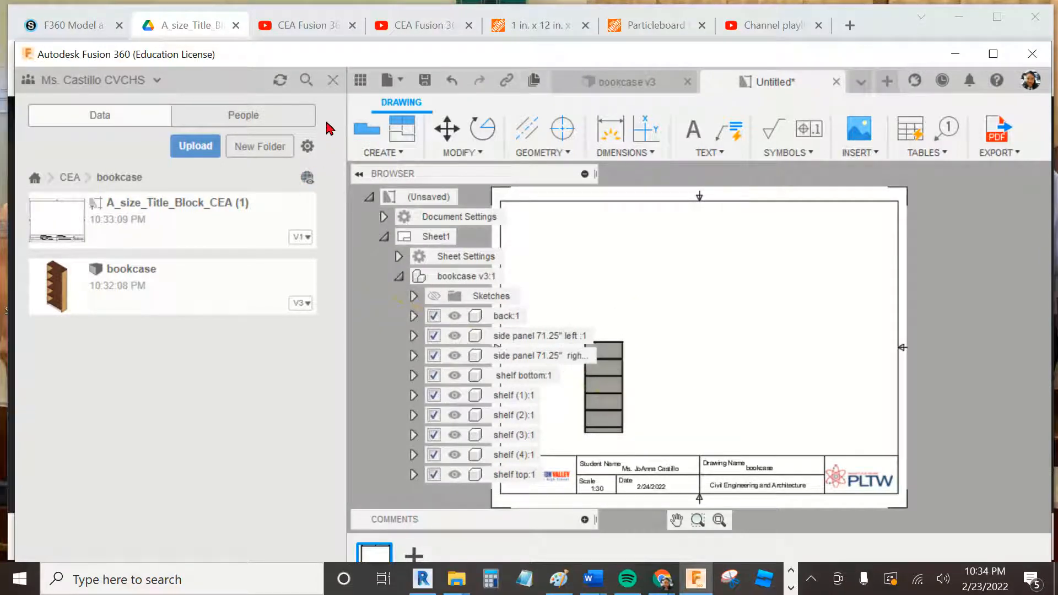
left_click(333, 79)
left_click_drag(448, 387, 393, 382)
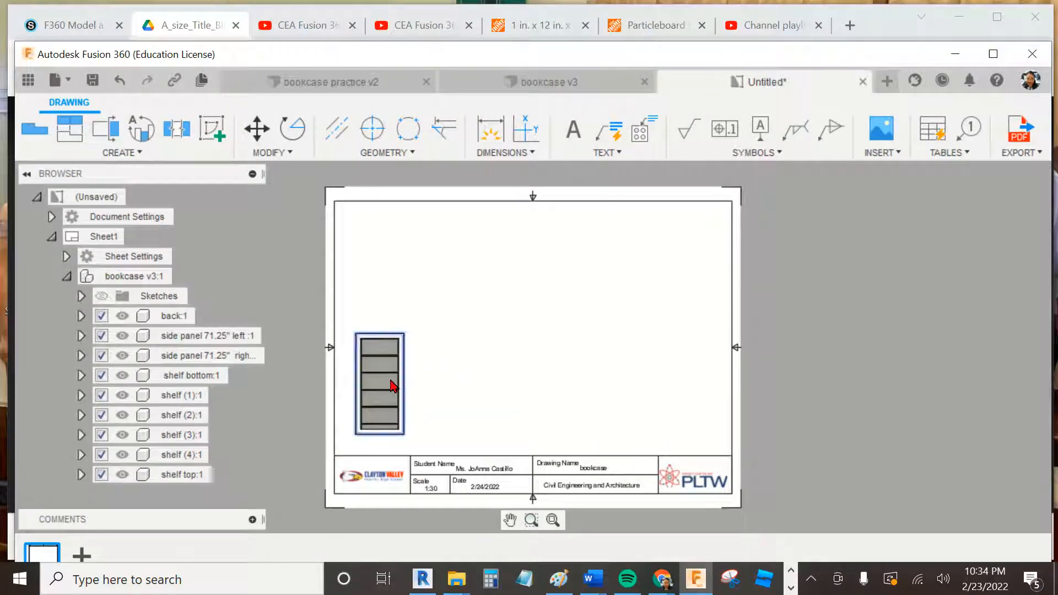
left_click(113, 152)
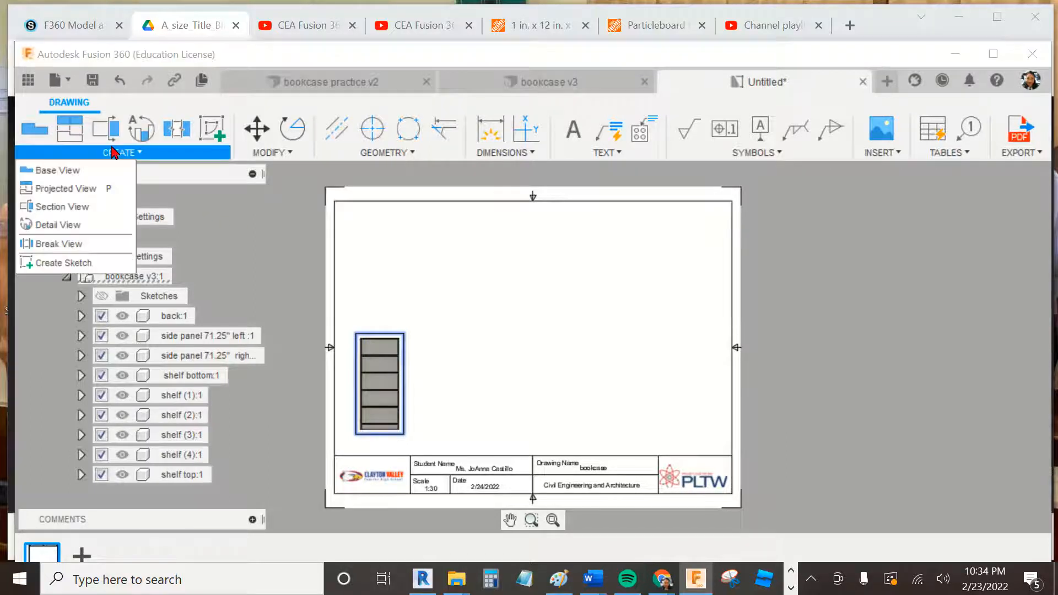
left_click(107, 188)
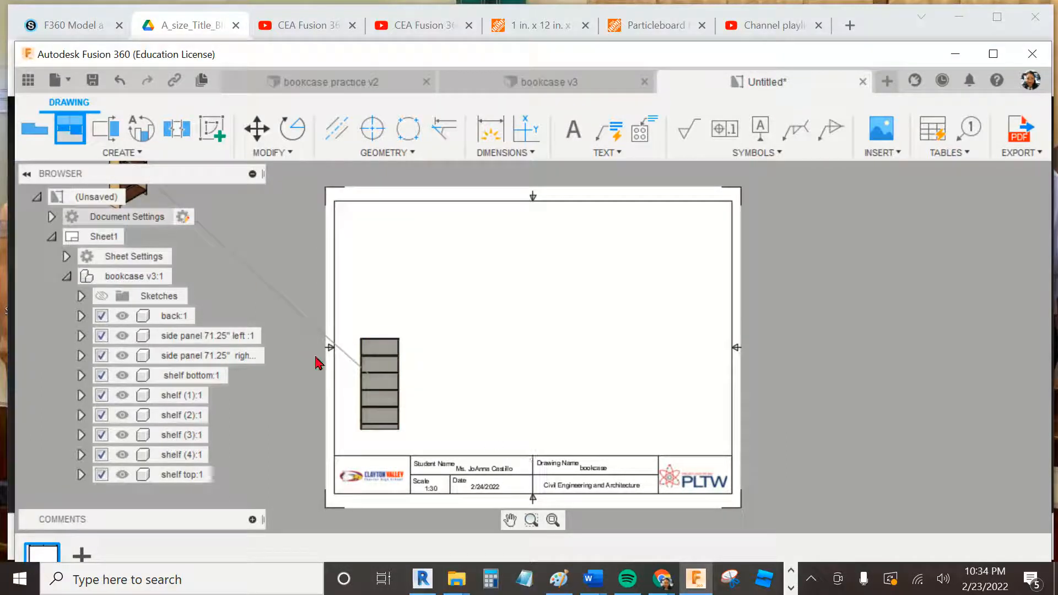
mouse_move(385, 354)
middle_mouse_down()
mouse_move(473, 393)
mouse_move(500, 366)
middle_mouse_up()
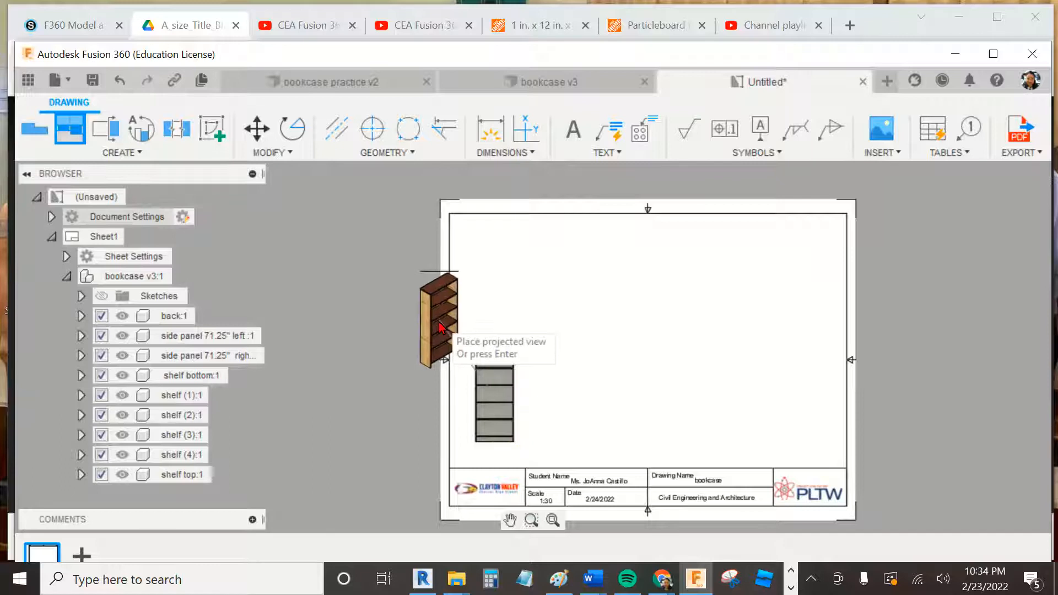
key("Escape")
Step: Create projected views from the front view: a top view above, a side view to its right, and an isometric view diagonally up-right
left_click(138, 152)
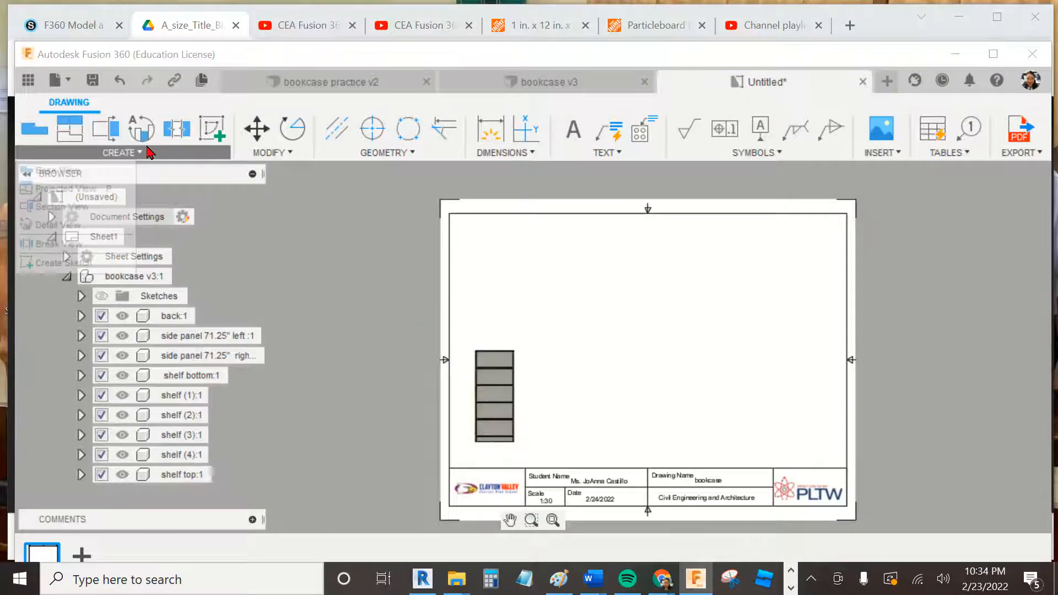
left_click(102, 188)
left_click(494, 406)
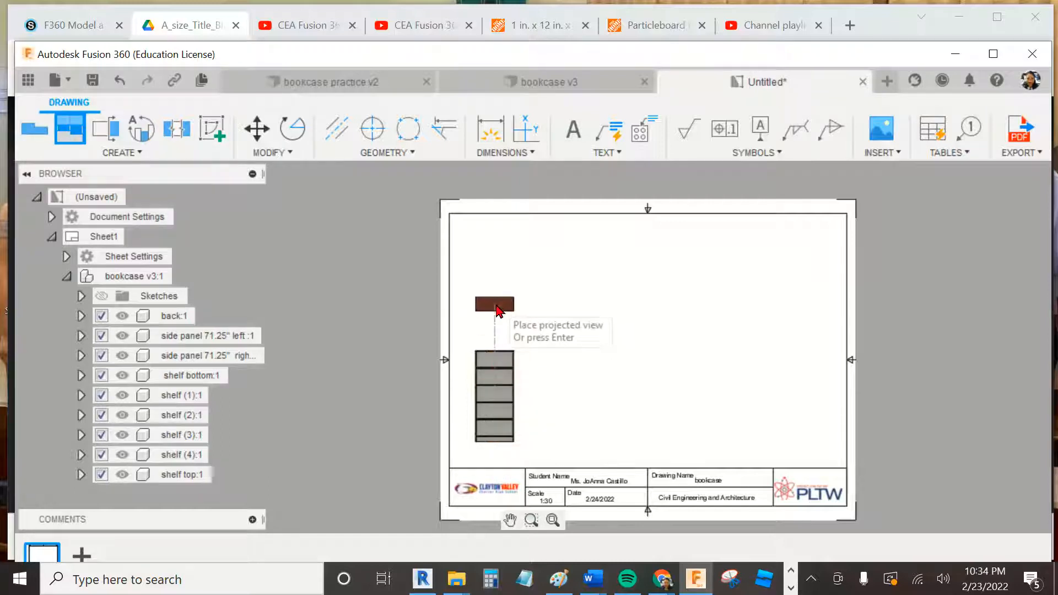
left_click(494, 304)
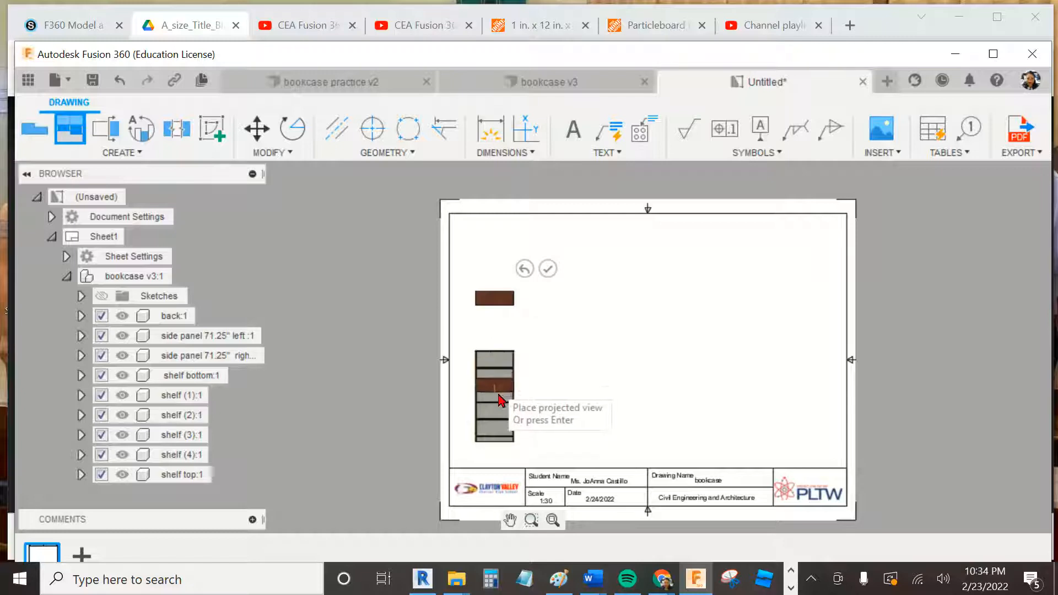
left_click(560, 397)
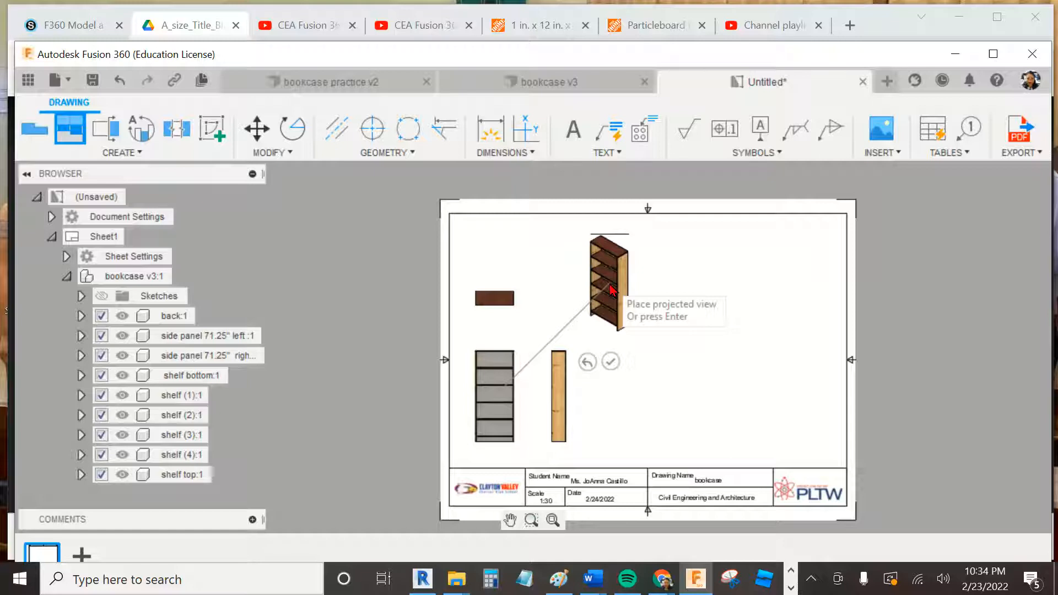
left_click(610, 289)
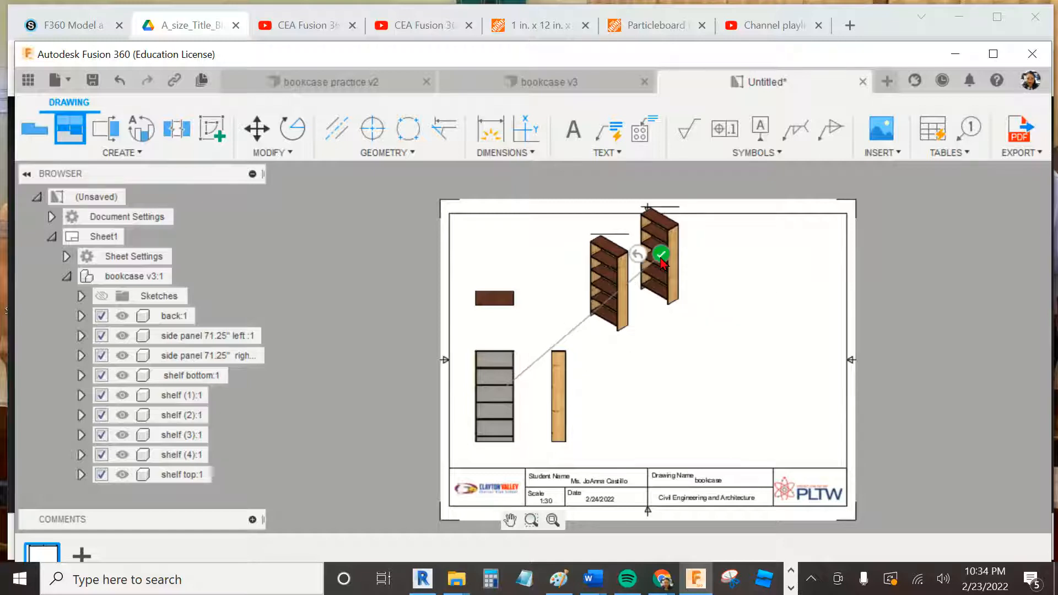
left_click(662, 256)
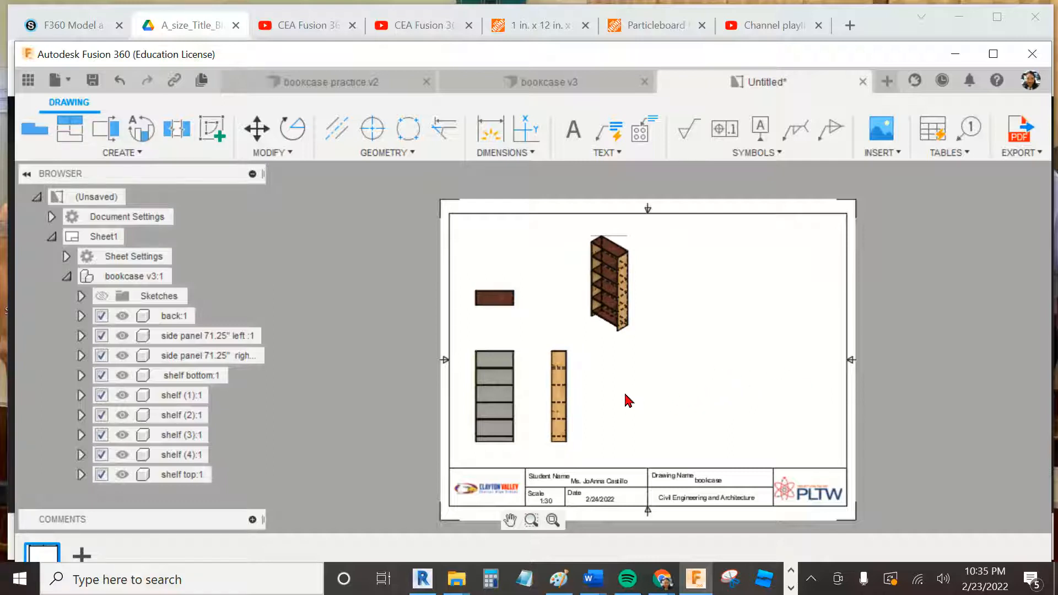
Step: Place a linear dimension below the top view between the two dashed side-panel lines, and undo it
scroll(643, 377, "up", 2)
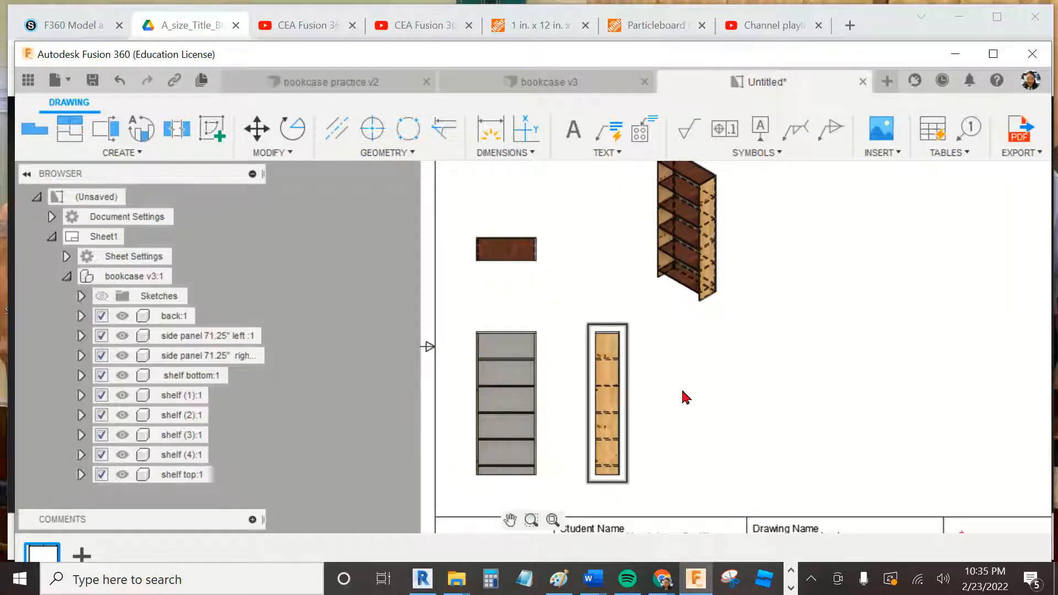
scroll(686, 379, "up", 1)
middle_click_drag(660, 334, 692, 377)
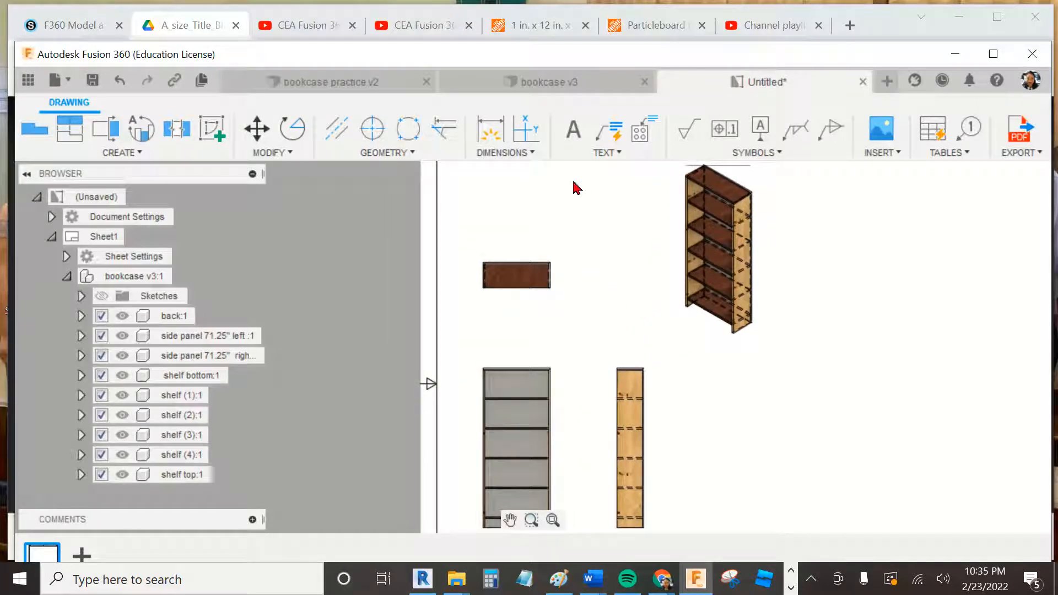
left_click(533, 154)
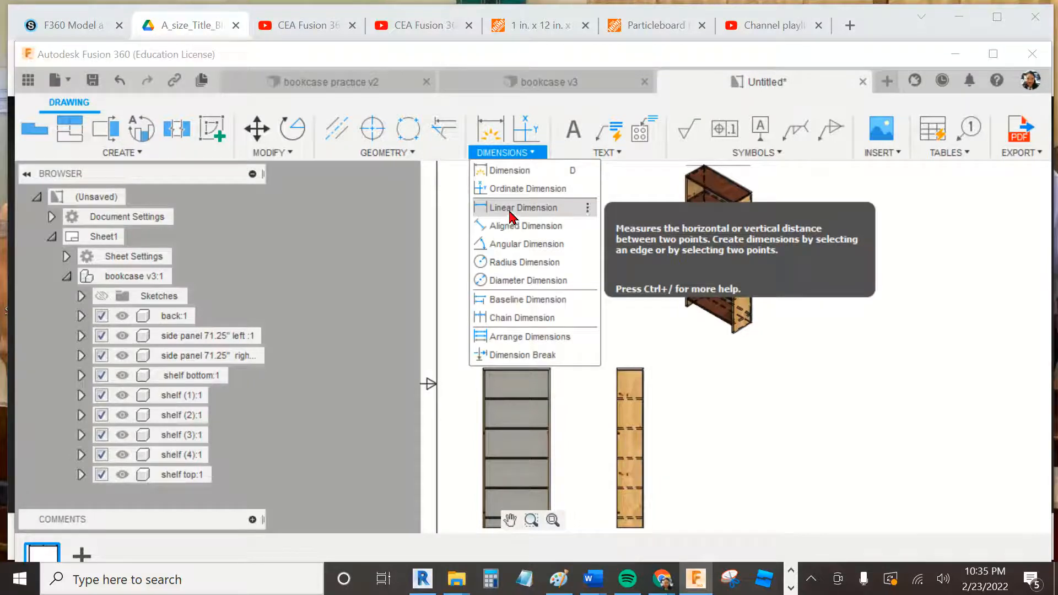
left_click(513, 206)
scroll(551, 215, "up", 4)
scroll(552, 217, "down", 2)
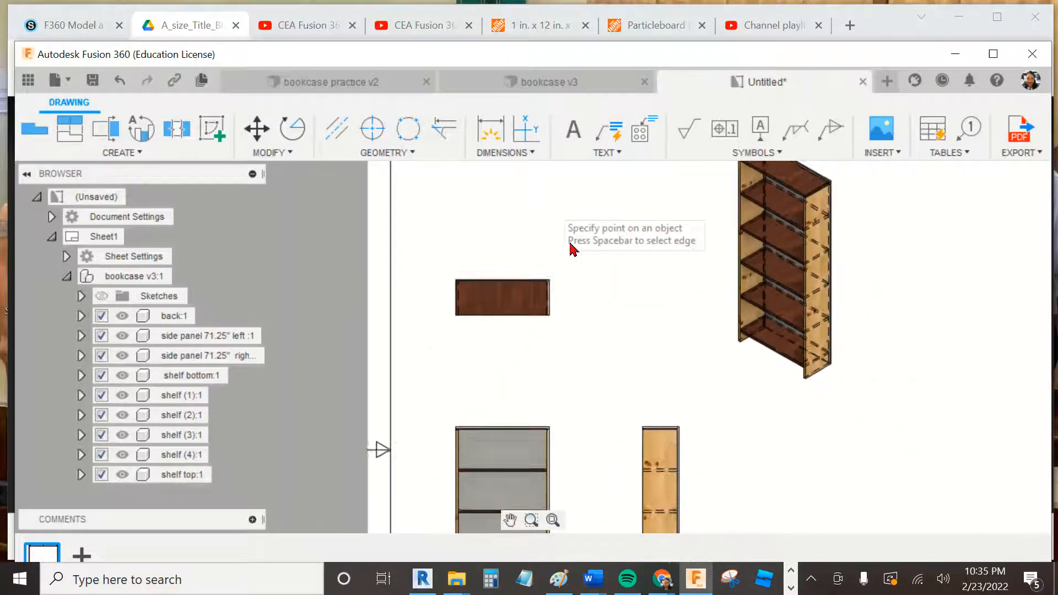
scroll(570, 246, "up", 1)
scroll(590, 369, "down", 2)
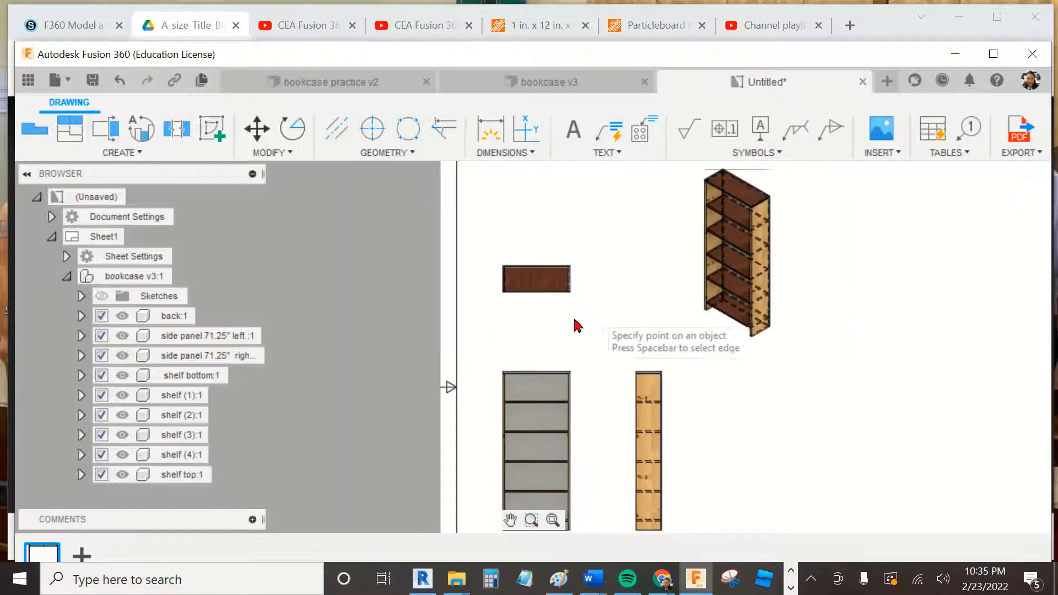
scroll(506, 295, "up", 2)
scroll(503, 292, "up", 1)
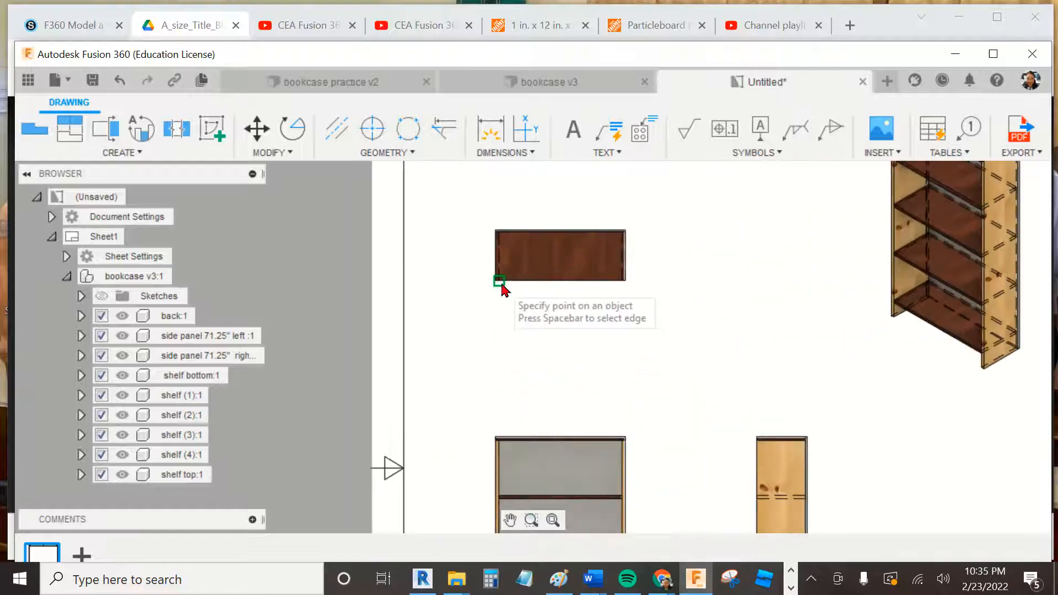
scroll(497, 287, "up", 2)
left_click(496, 280)
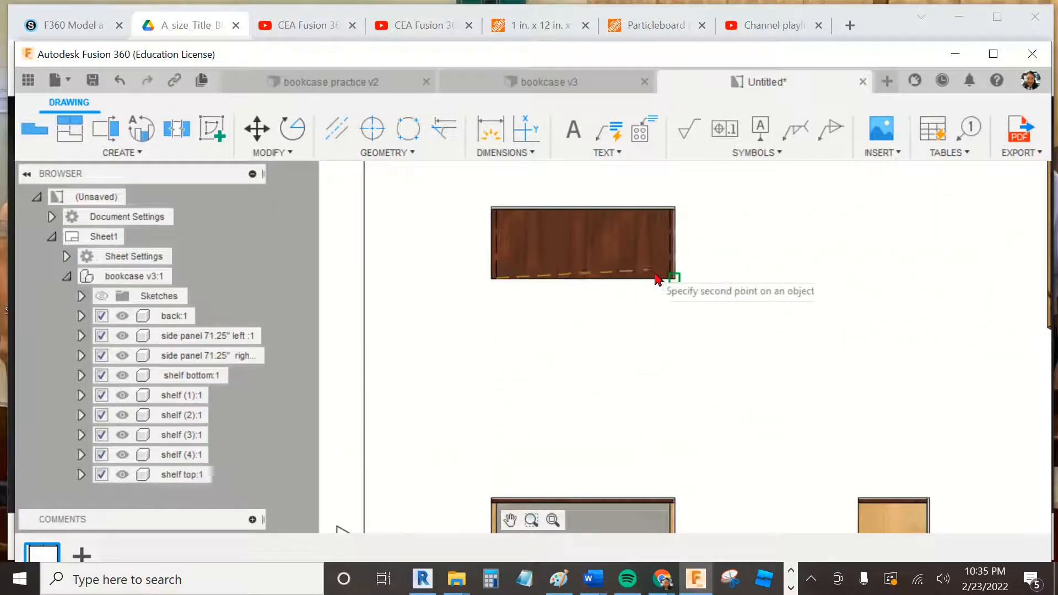
left_click(670, 280)
left_click(667, 362)
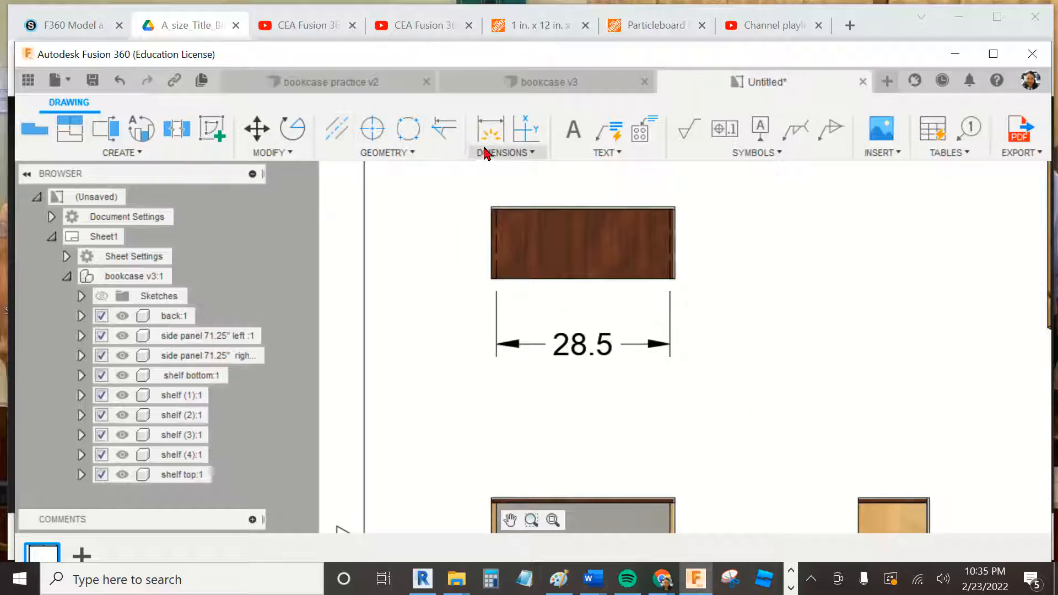
left_click(119, 81)
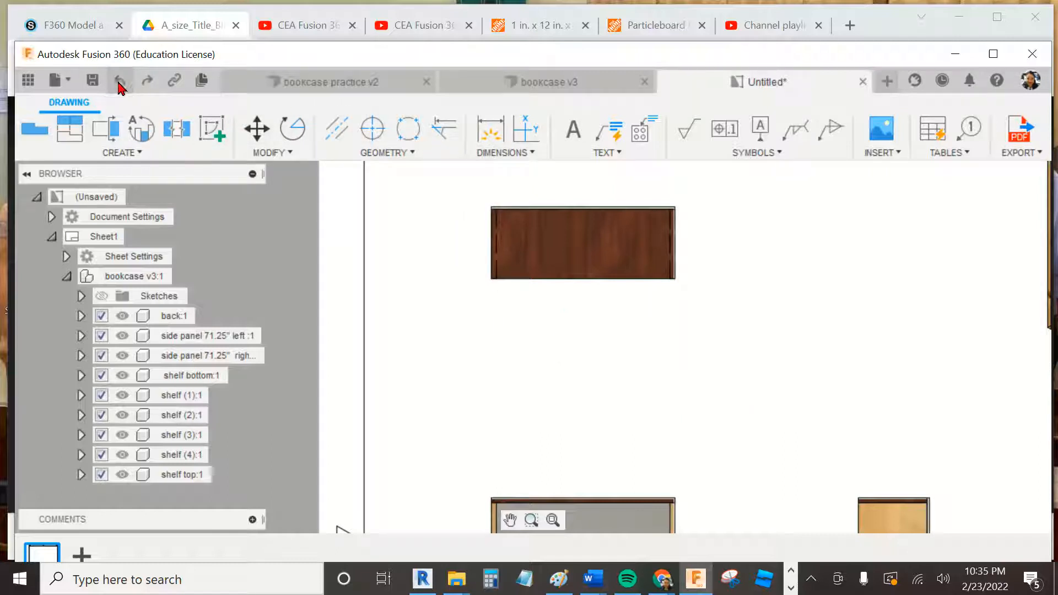
Step: Try to dimension the top view's overall width between its lower corners with the general Dimension tool
scroll(362, 176, "up", 3)
middle_click_drag(464, 221, 404, 221)
scroll(412, 221, "up", 2)
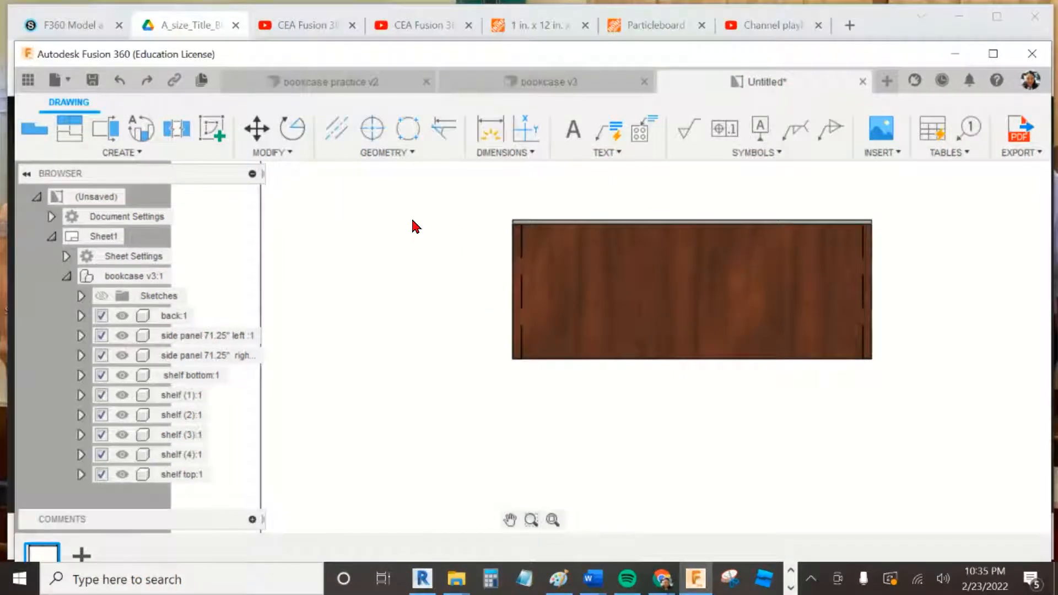
middle_click_drag(889, 500, 867, 444)
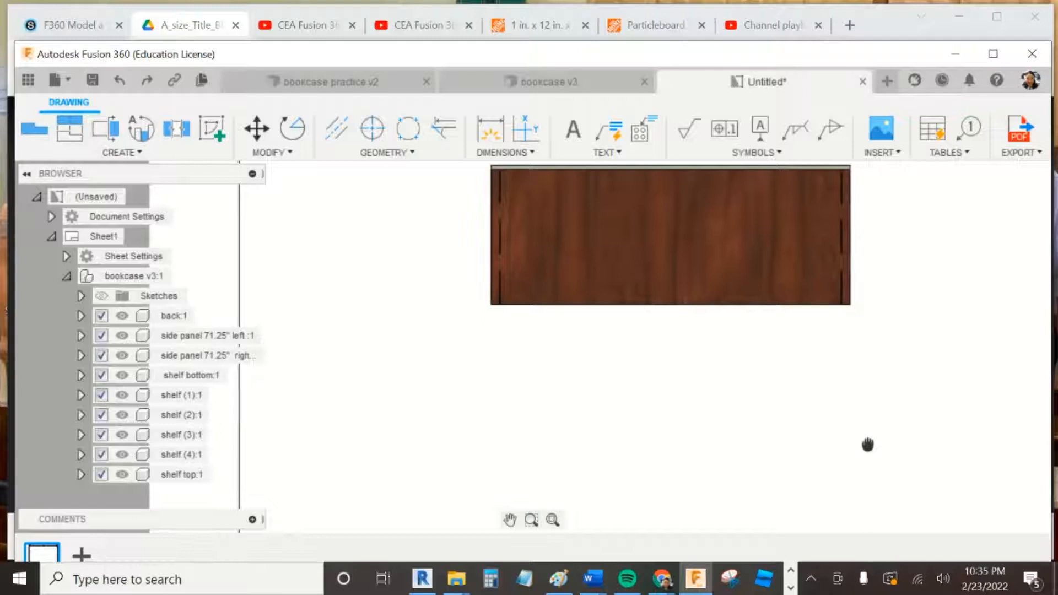
scroll(502, 313, "up", 1)
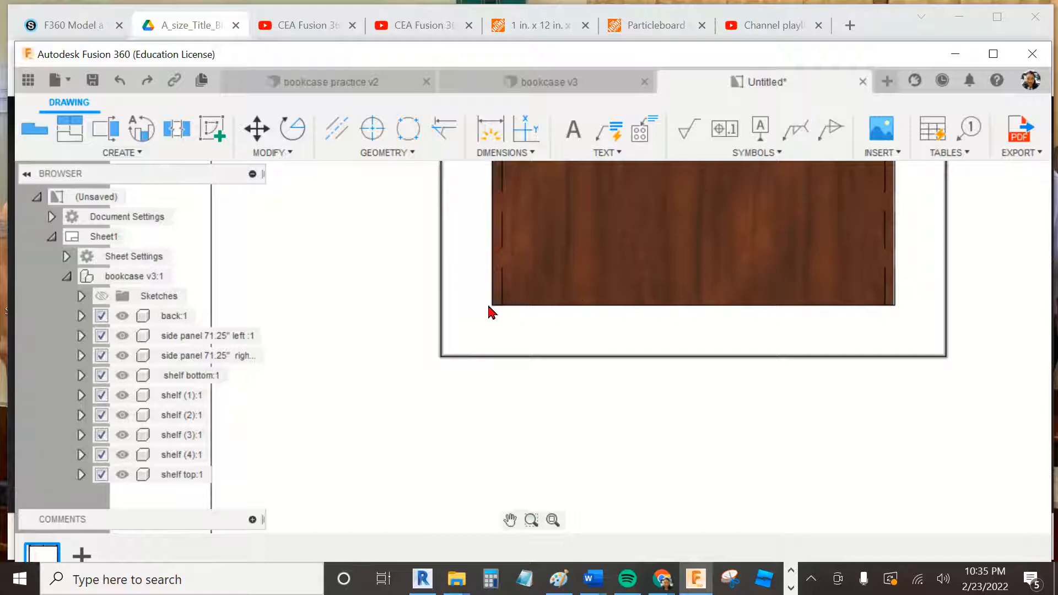
left_click(485, 150)
left_click(496, 171)
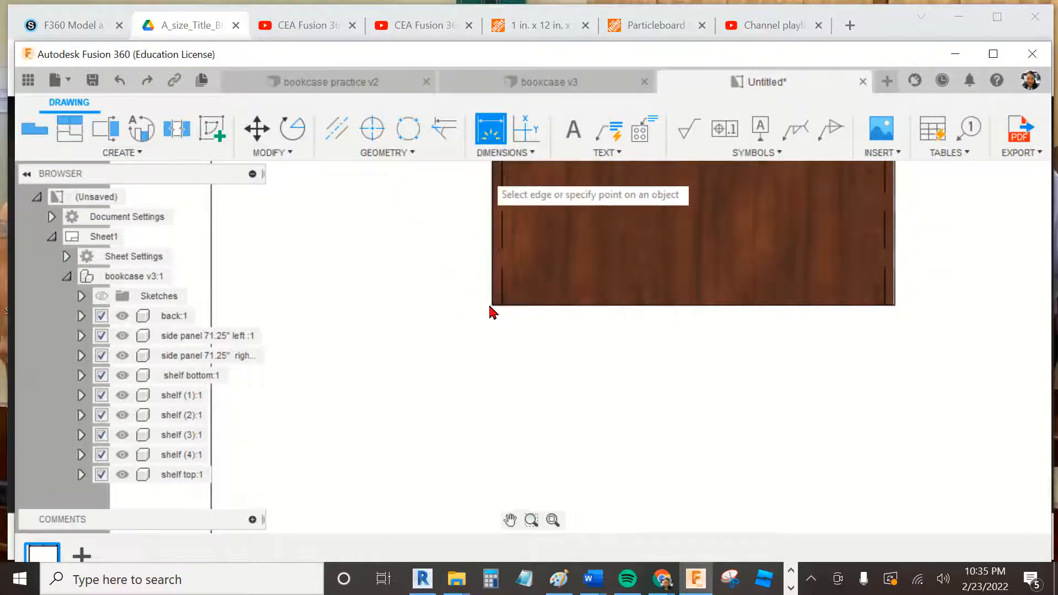
left_click(894, 304)
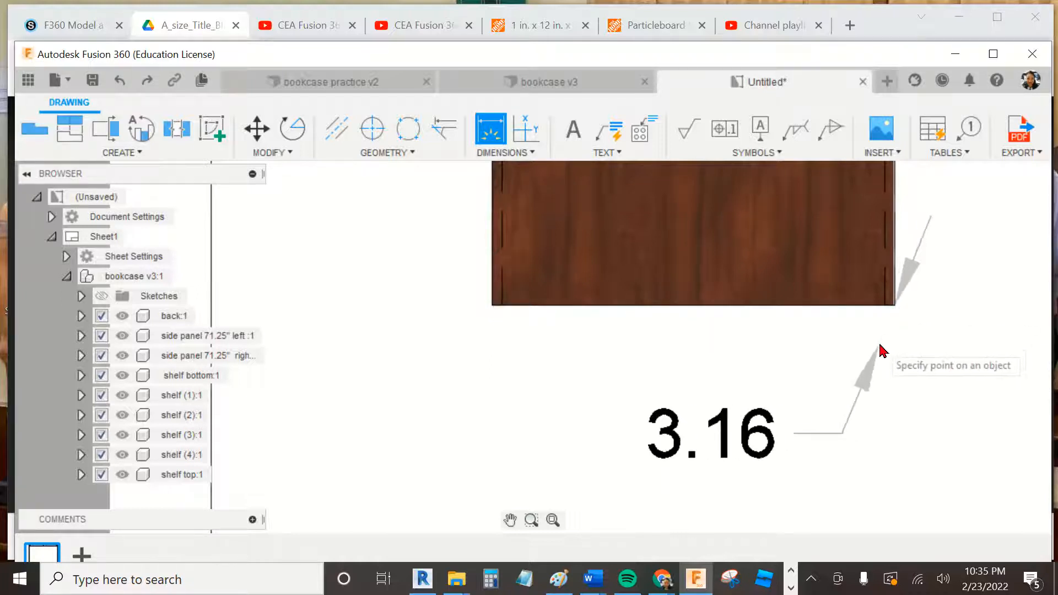
key("Escape")
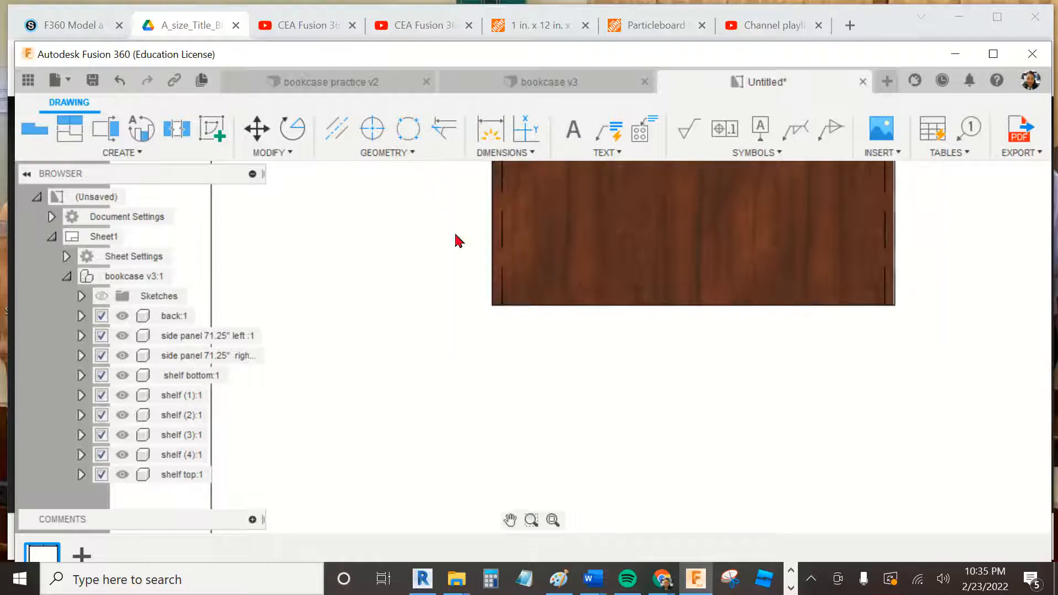
Step: Try to add a linear dimension for the top view's overall width, starting from its lower-right corner
left_click(495, 156)
left_click(503, 208)
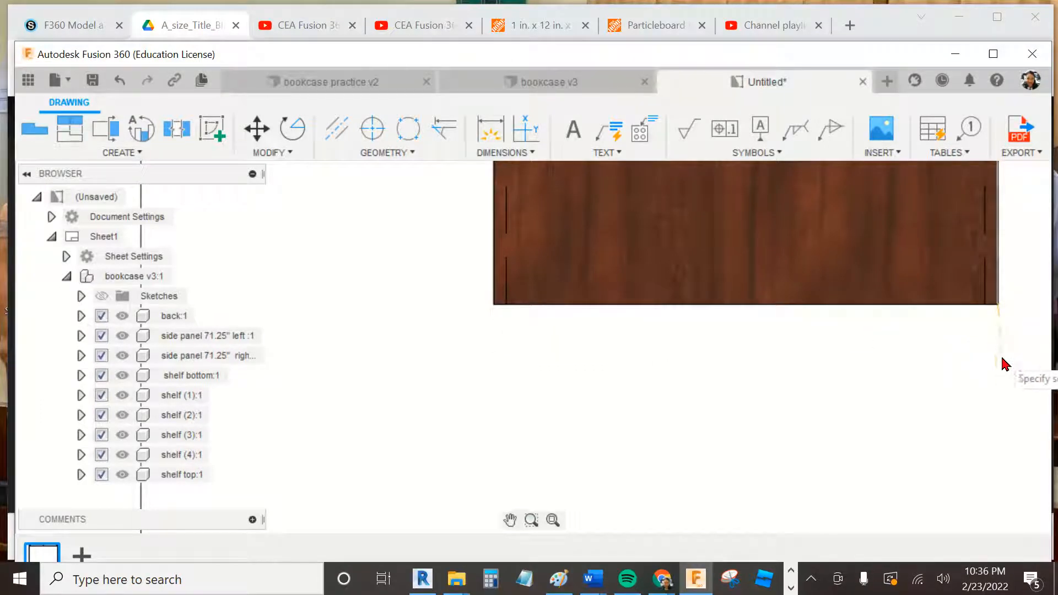
left_click(999, 305)
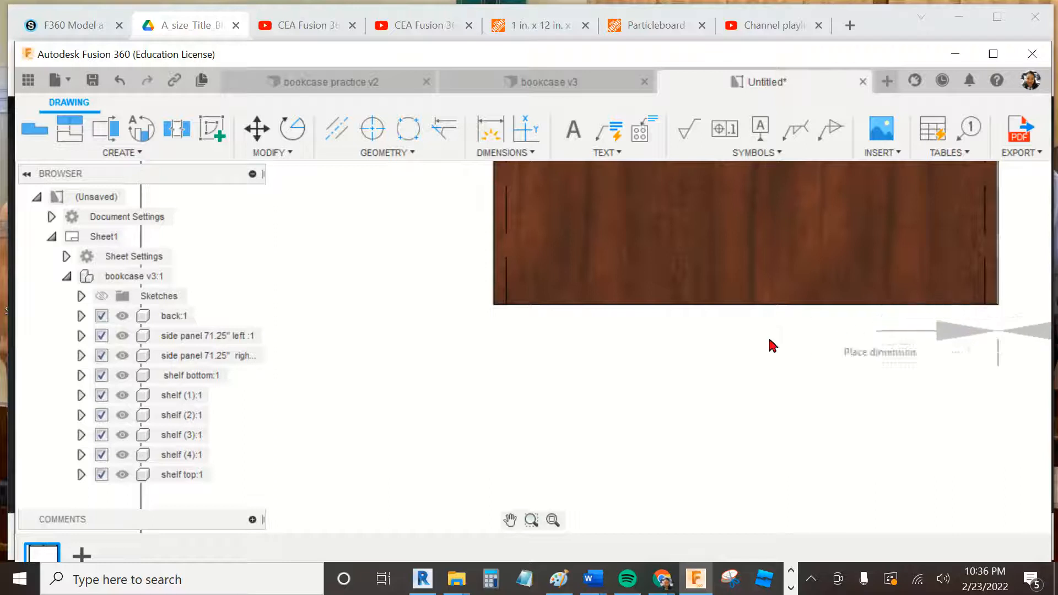
left_click(494, 305)
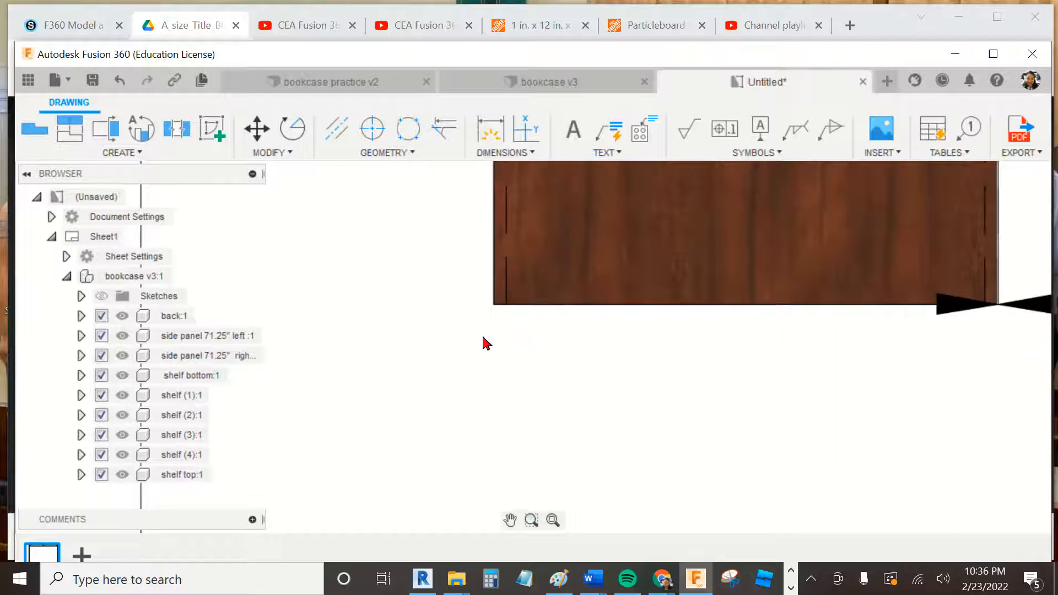
Step: Undo the misplaced linear dimension at the top view's lower-right corner
left_click(583, 393)
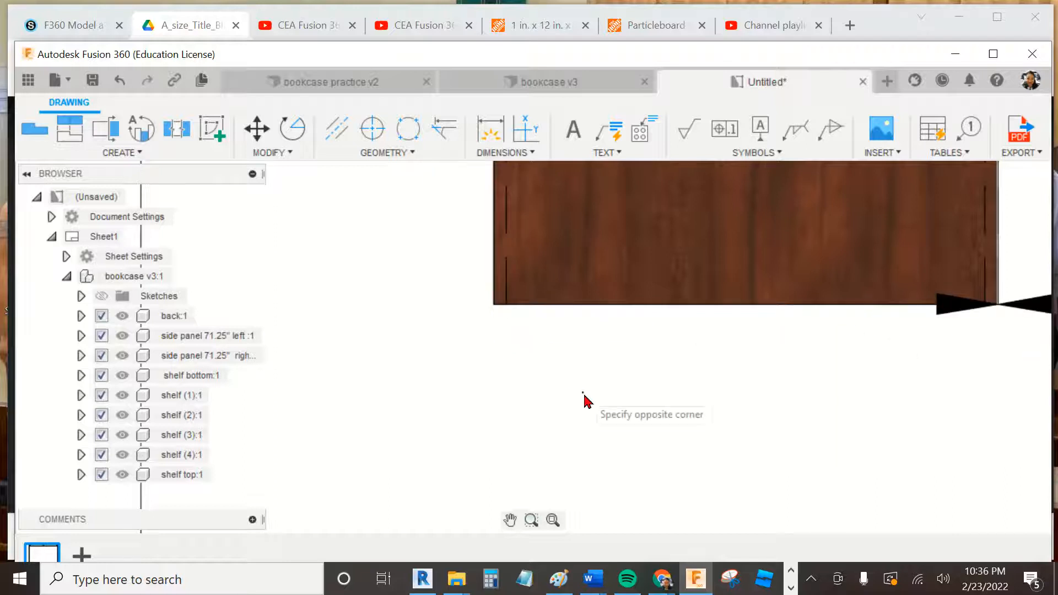
left_click(119, 81)
scroll(694, 383, "down", 4)
scroll(749, 402, "up", 2)
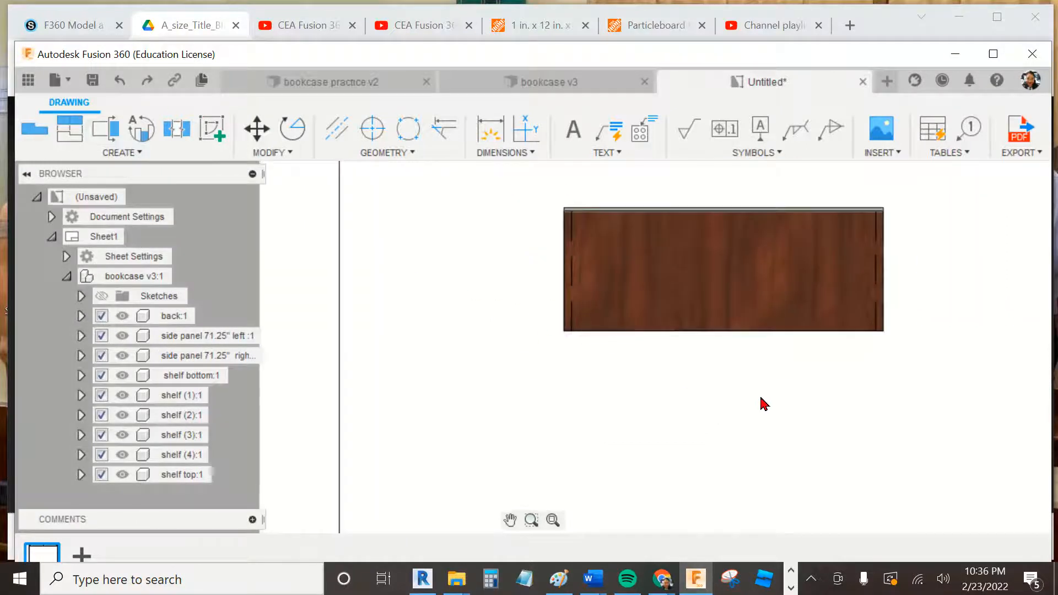
scroll(716, 407, "up", 3)
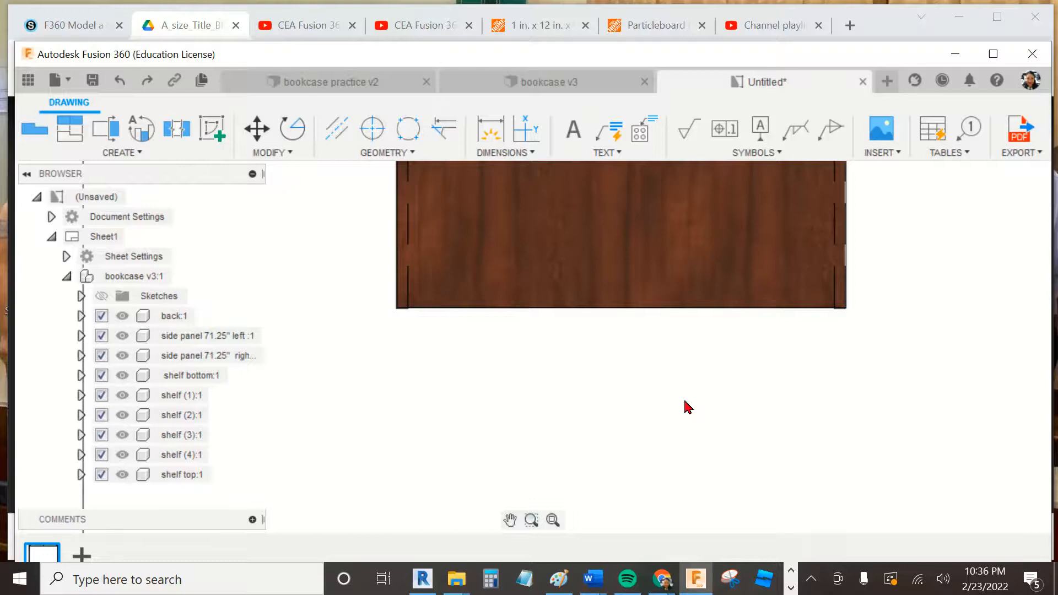
scroll(481, 330, "down", 1)
Step: Dimension the top view's overall width between its two lower corners, placing the dimension below the view
left_click(485, 152)
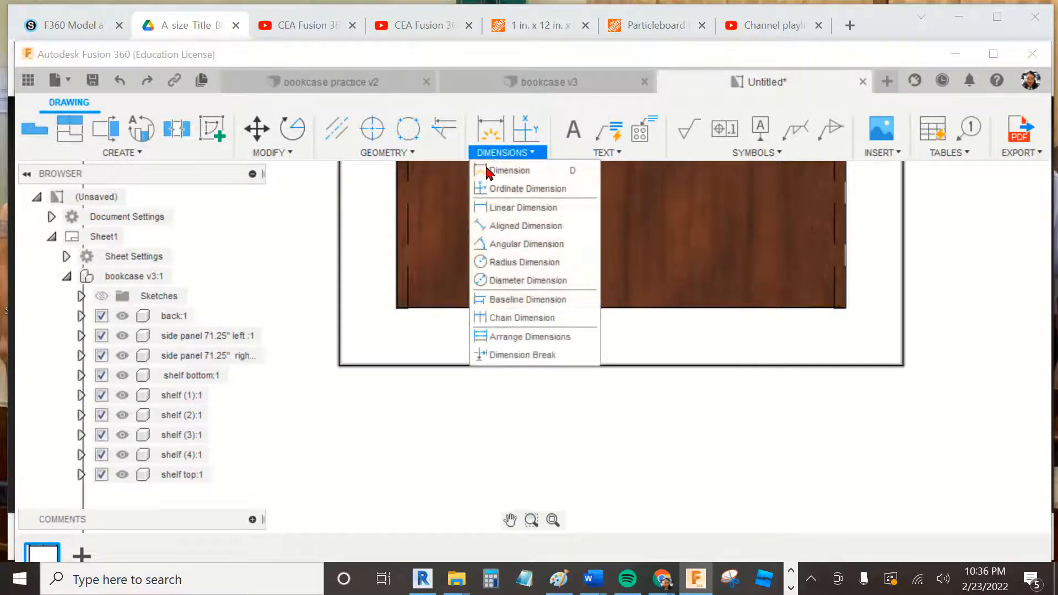
left_click(487, 172)
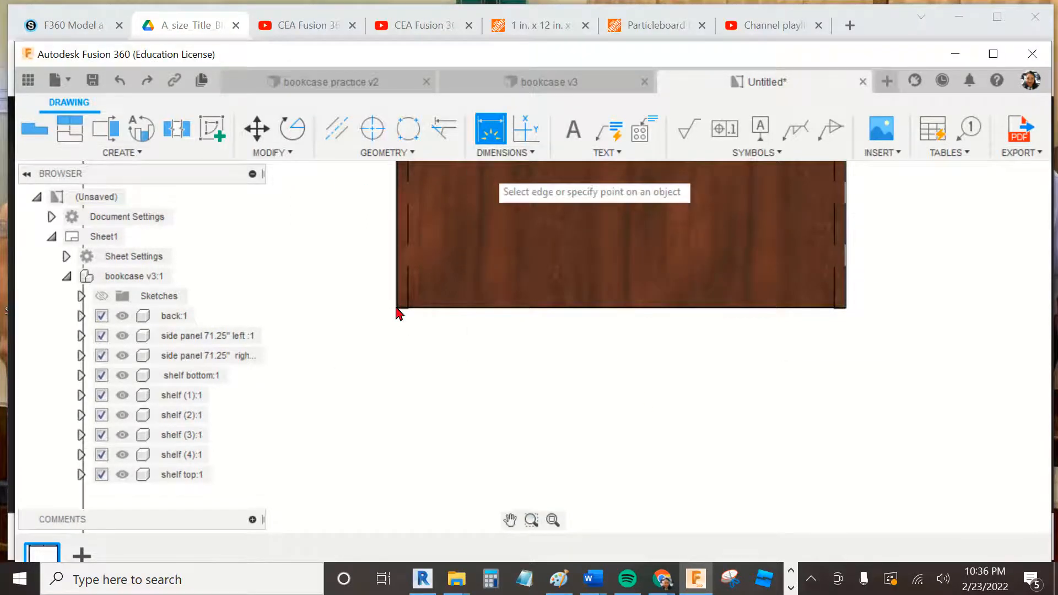
scroll(400, 313, "up", 2)
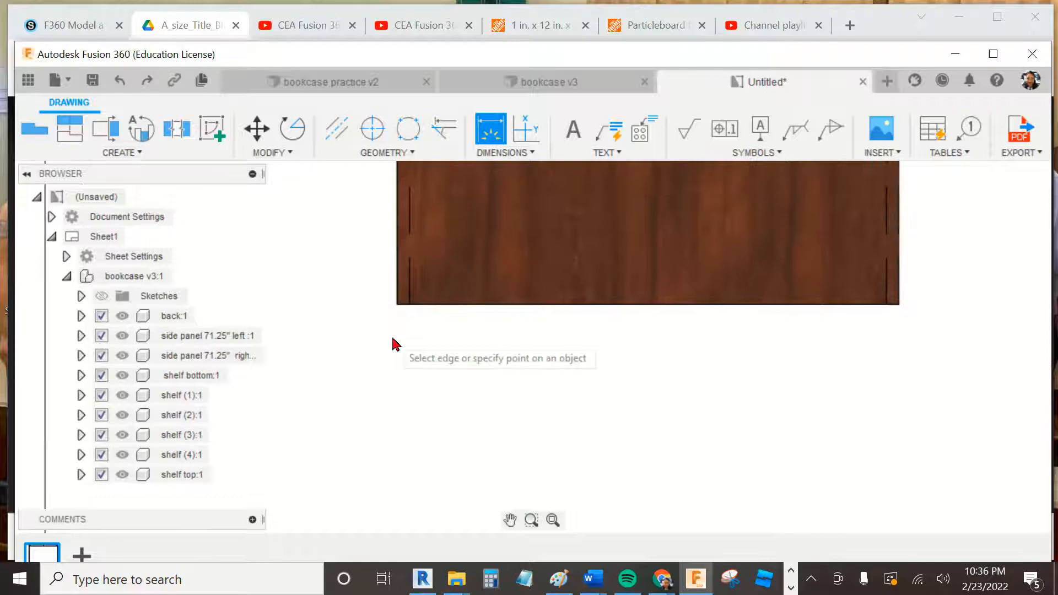
scroll(398, 306, "up", 1)
left_click(395, 302)
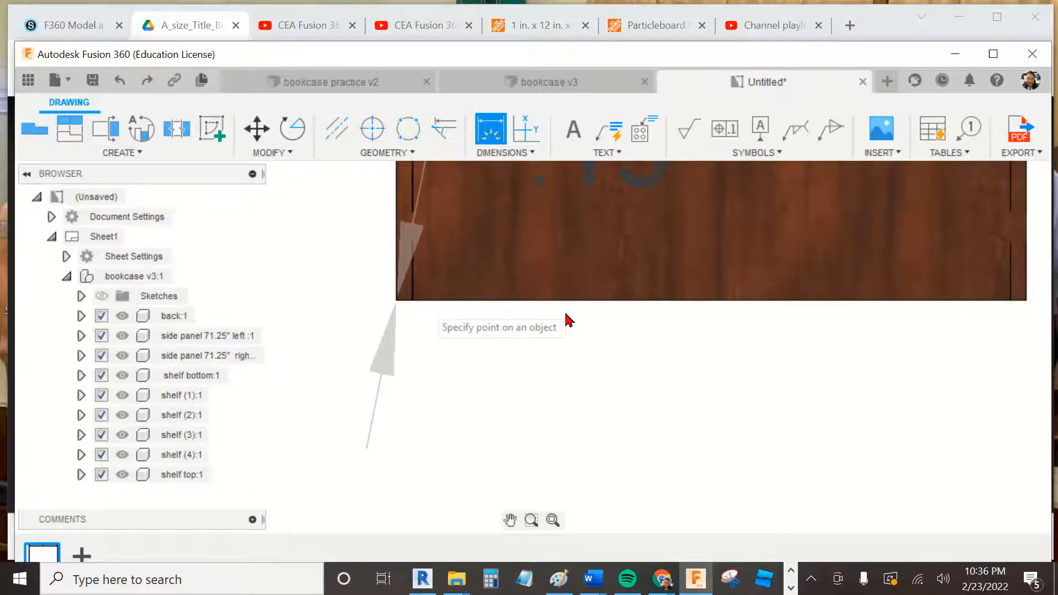
left_click(1027, 302)
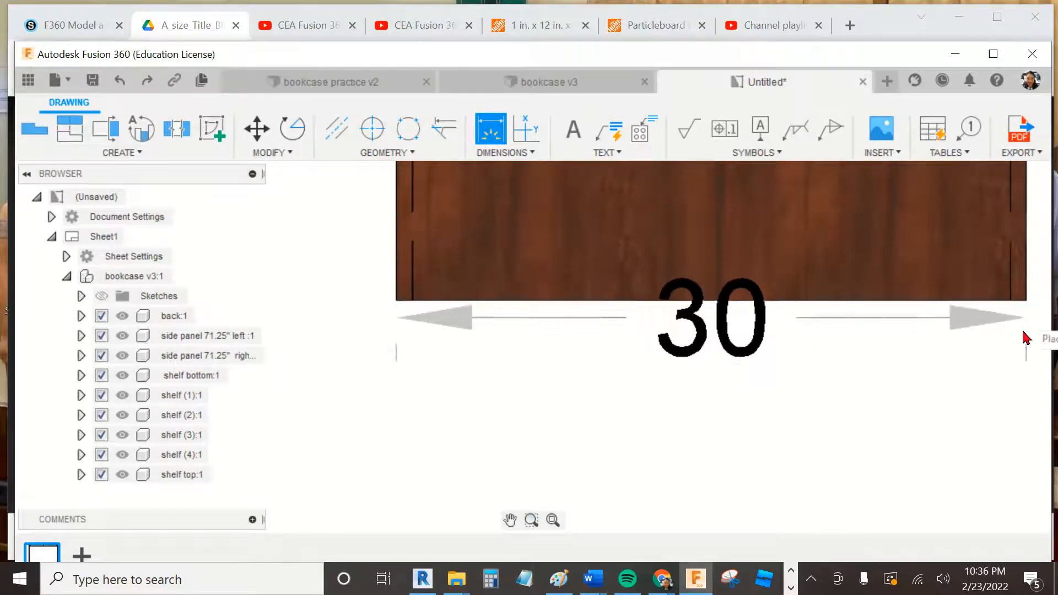
scroll(1026, 408, "down", 5)
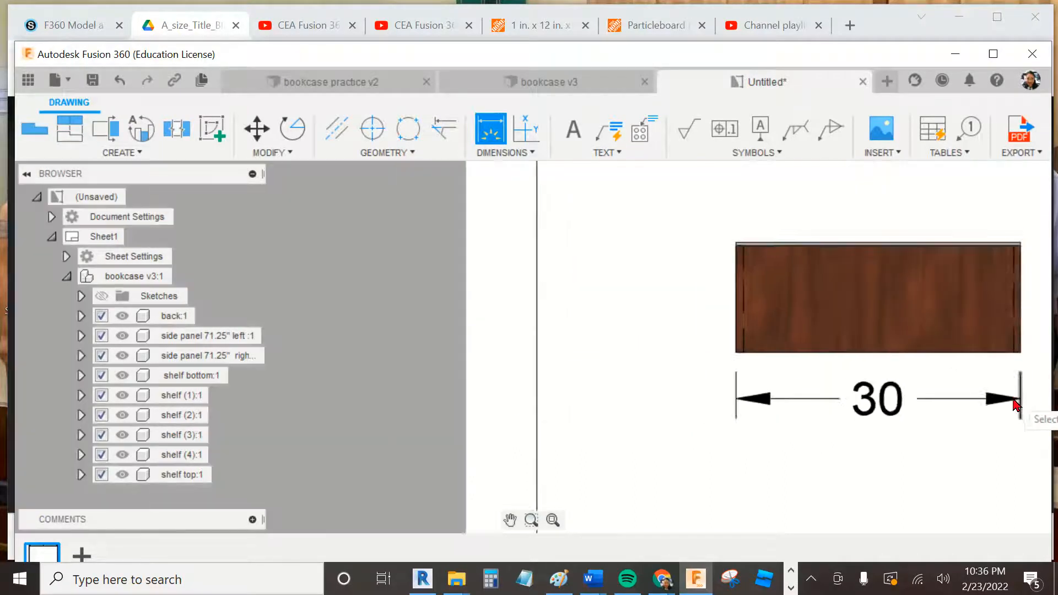
scroll(865, 348, "down", 3)
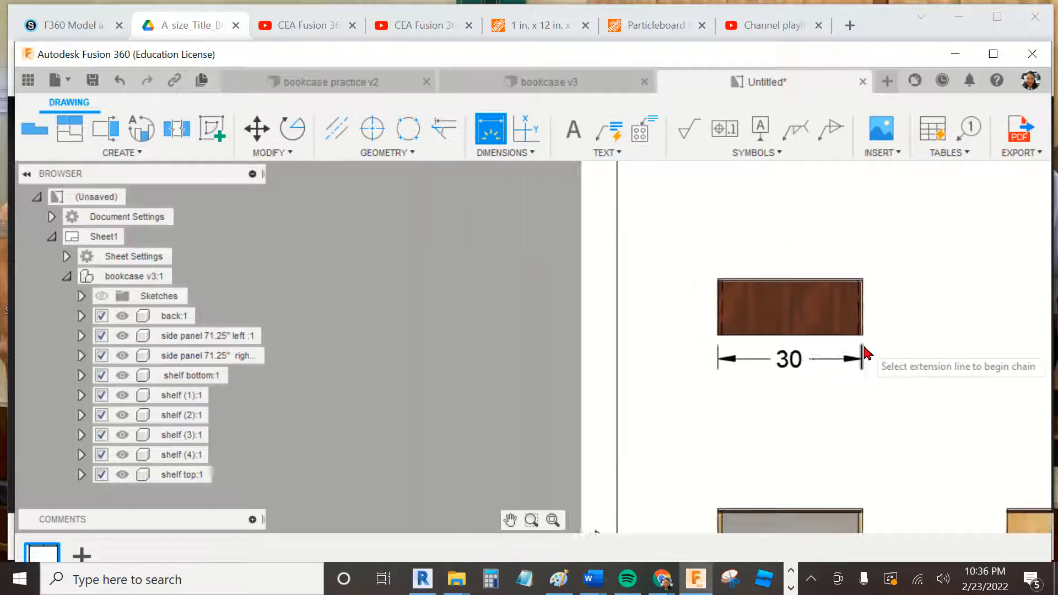
Step: Dimension the top view's overall depth between its two left corners, placing the dimension to the left of the view
scroll(723, 372, "up", 4)
scroll(716, 301, "up", 2)
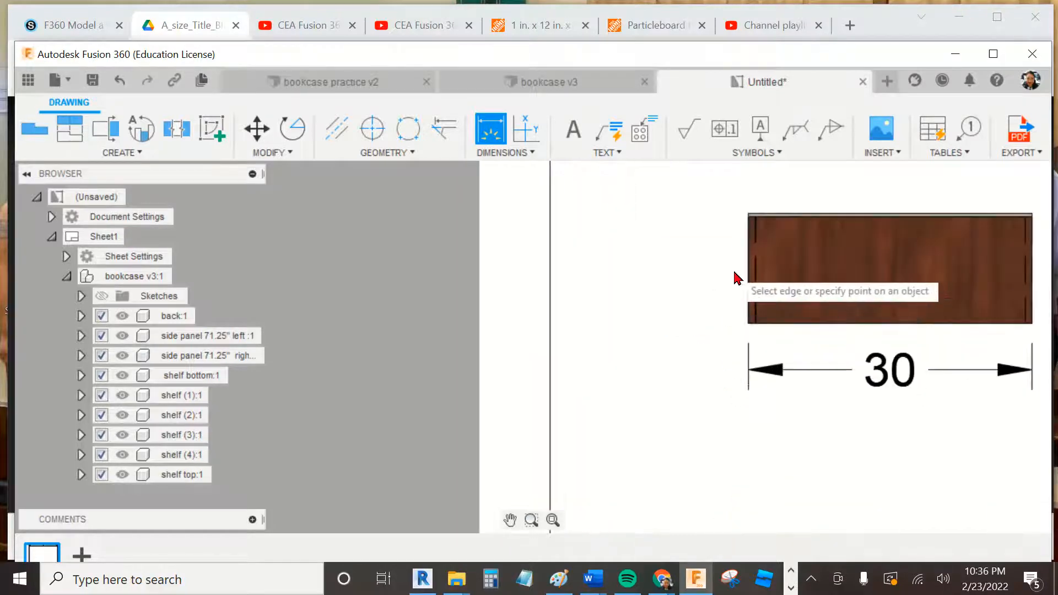
left_click(748, 215)
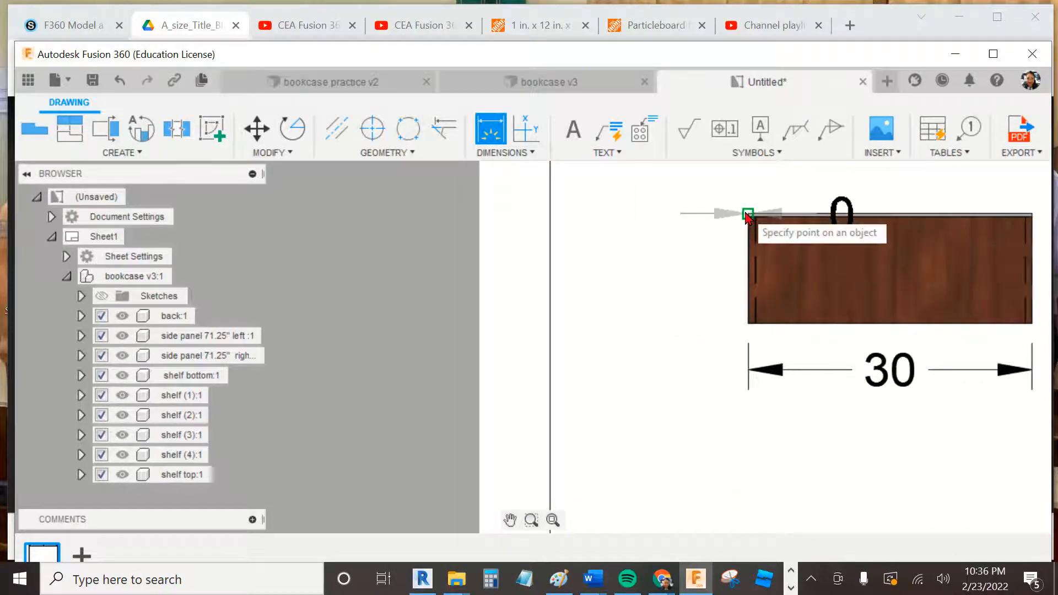
left_click(748, 324)
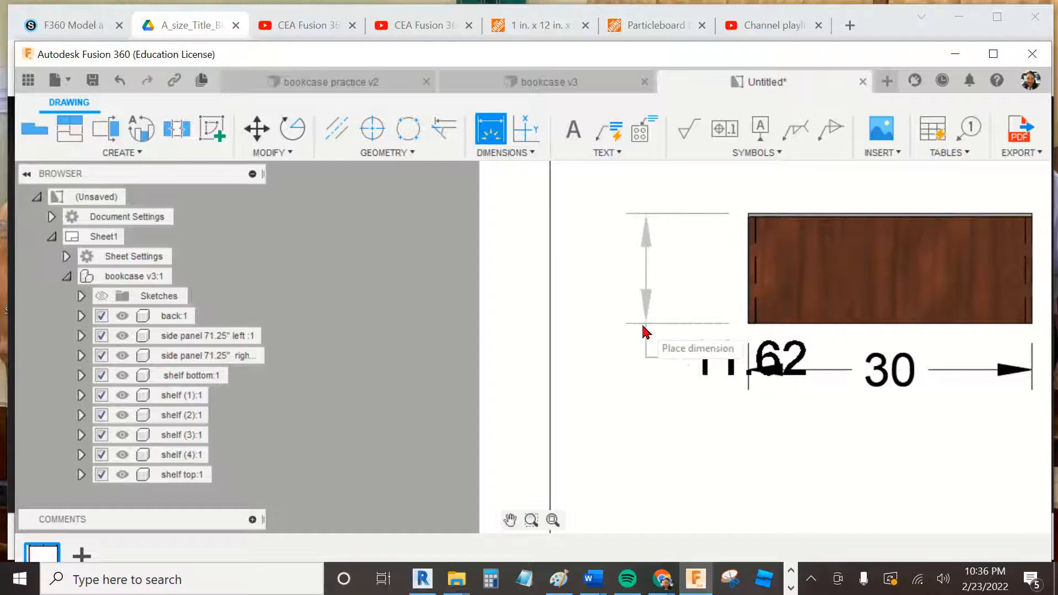
left_click(617, 334)
scroll(764, 237, "up", 3)
left_click(769, 210)
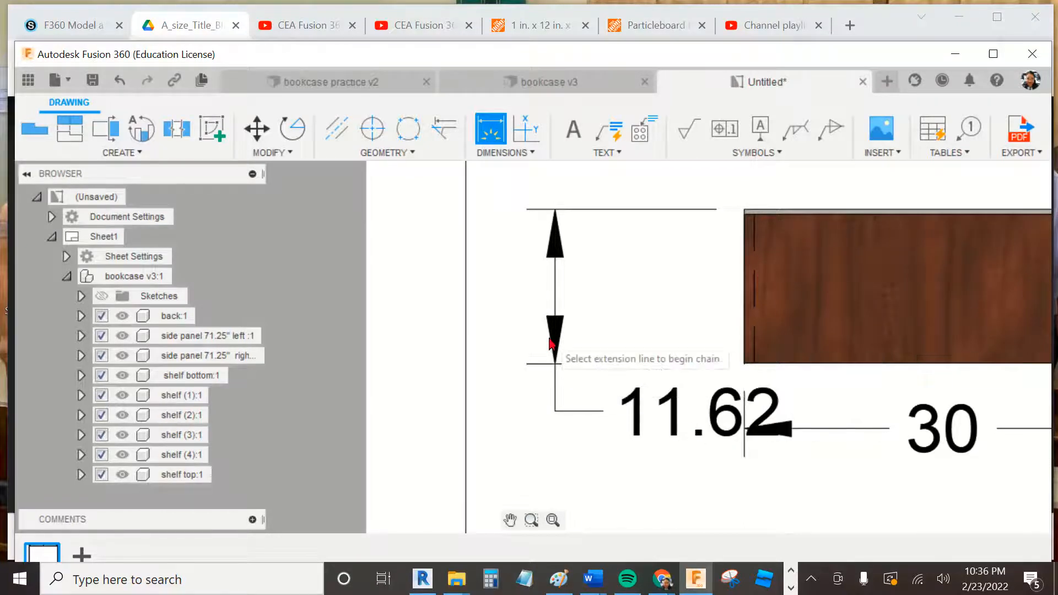
key("Escape")
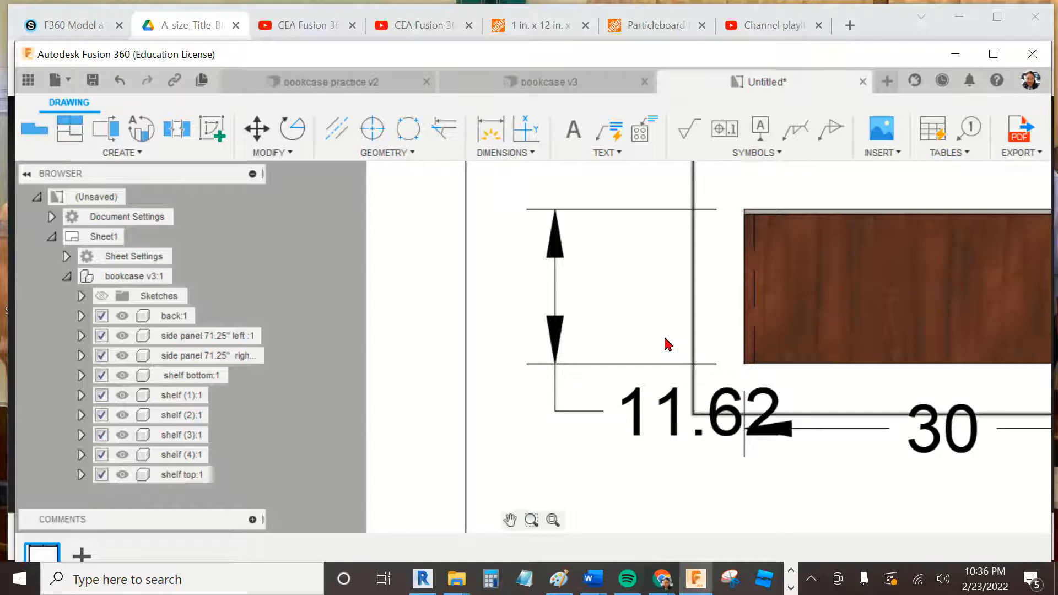
Step: Move the top view's depth dimension farther left so its text clears the width dimension
left_click(632, 364)
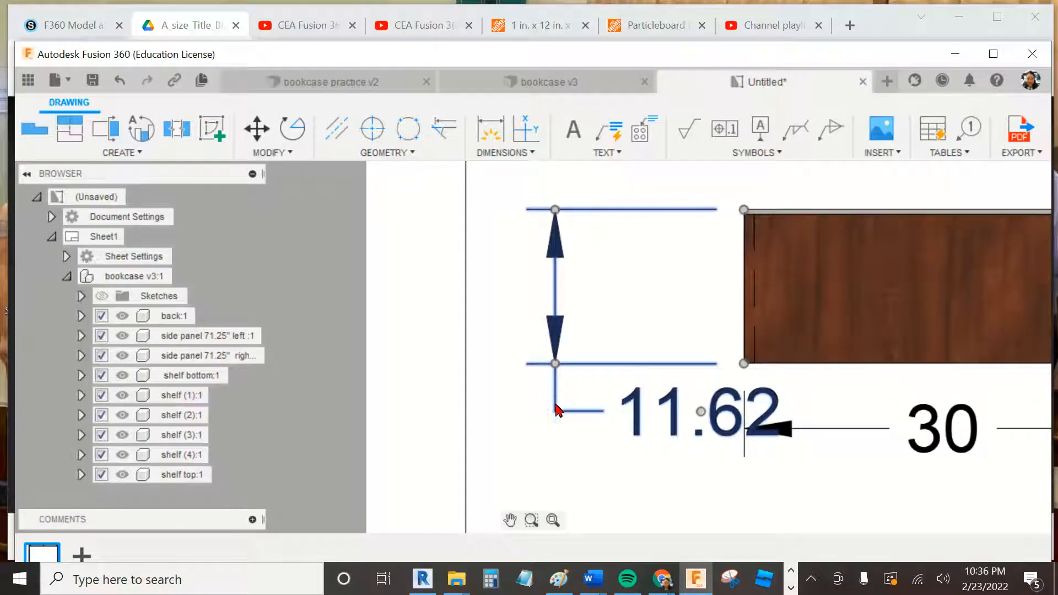
left_click_drag(517, 374, 498, 369)
scroll(623, 468, "up", 2)
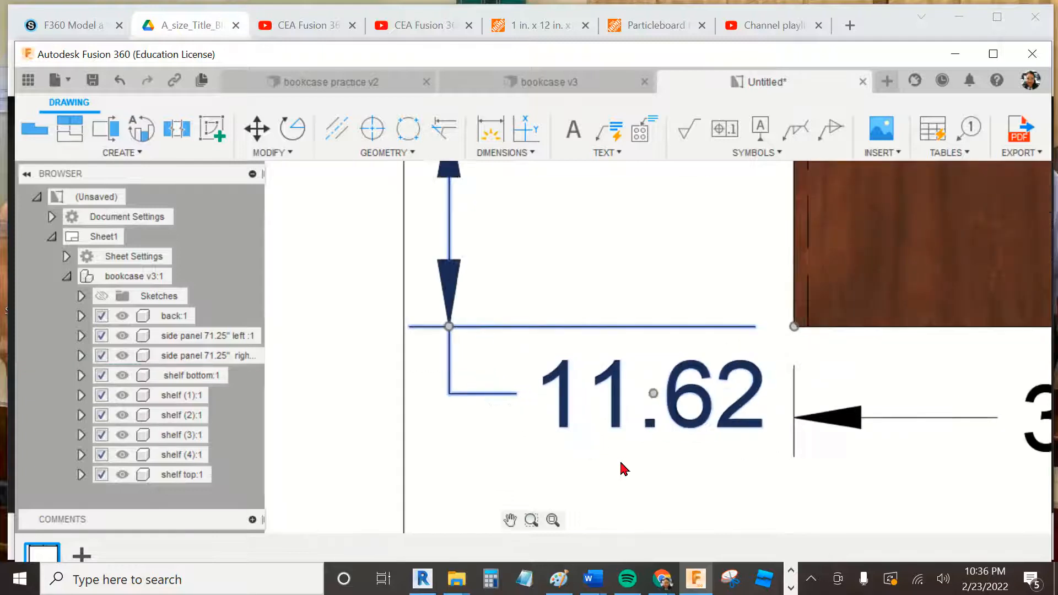
scroll(623, 469, "down", 1)
scroll(734, 498, "down", 3)
left_click(737, 498)
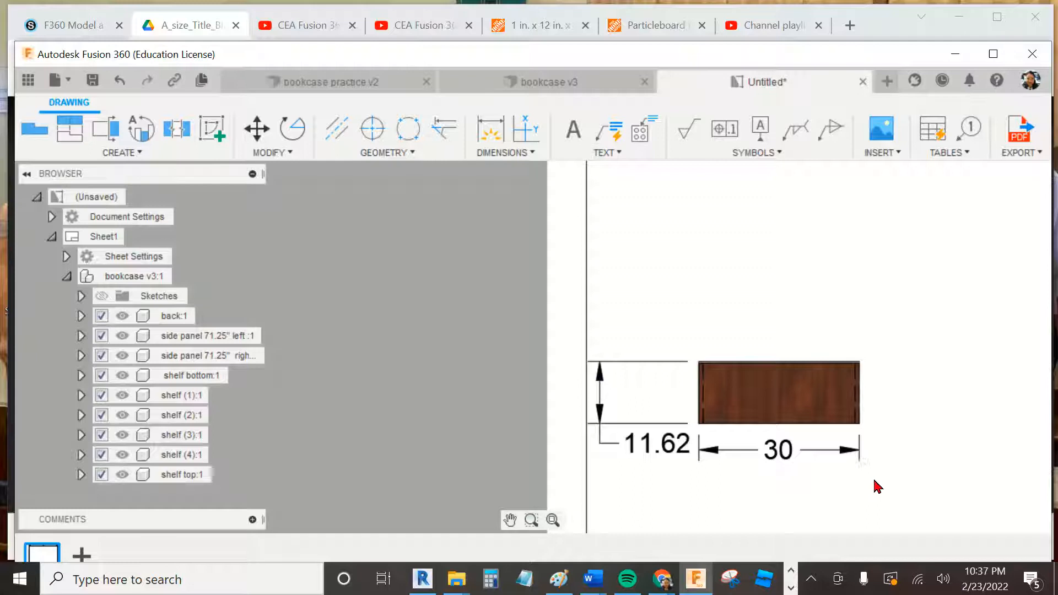
Step: Examine the dimensioned top view together with the front, side and isometric views
mouse_move(813, 395)
left_mouse_down()
mouse_move(848, 415)
mouse_move(877, 393)
left_mouse_up()
scroll(910, 397, "up", 2)
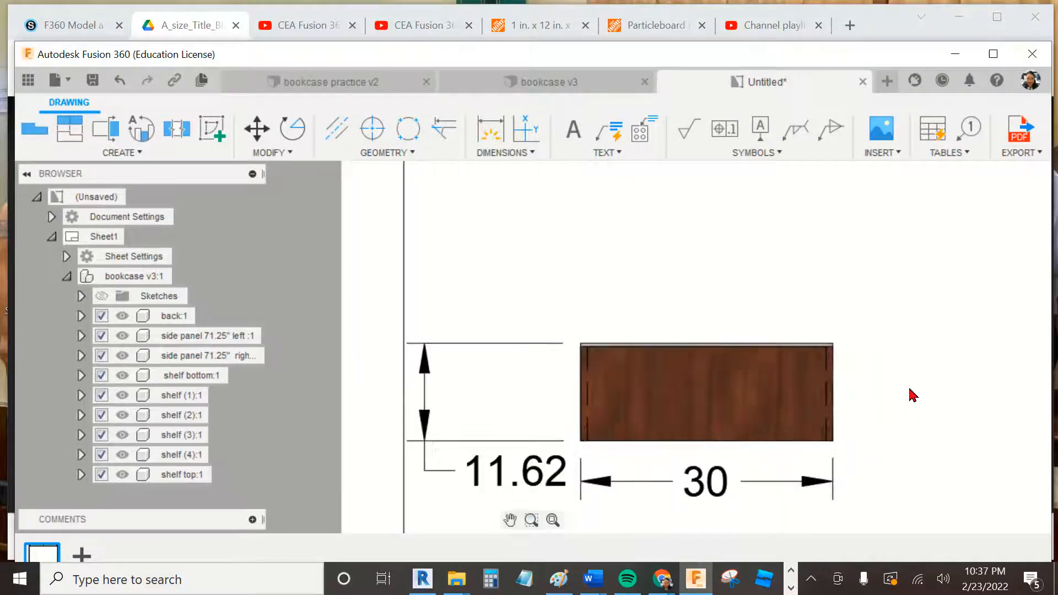
scroll(910, 397, "down", 4)
middle_click_drag(916, 385, 807, 305)
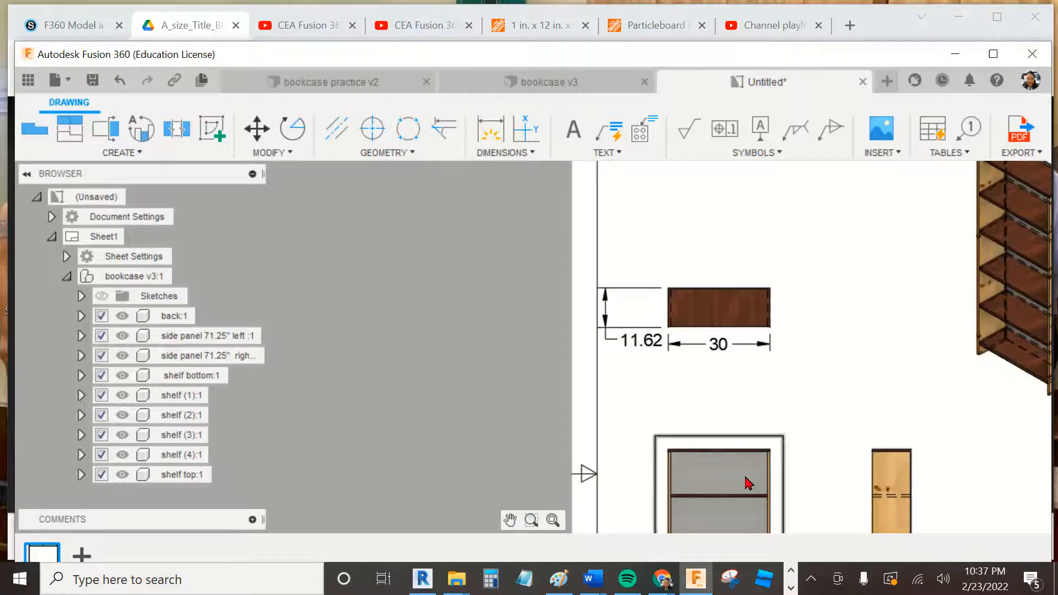
scroll(745, 479, "up", 2)
left_click_drag(719, 497, 761, 461)
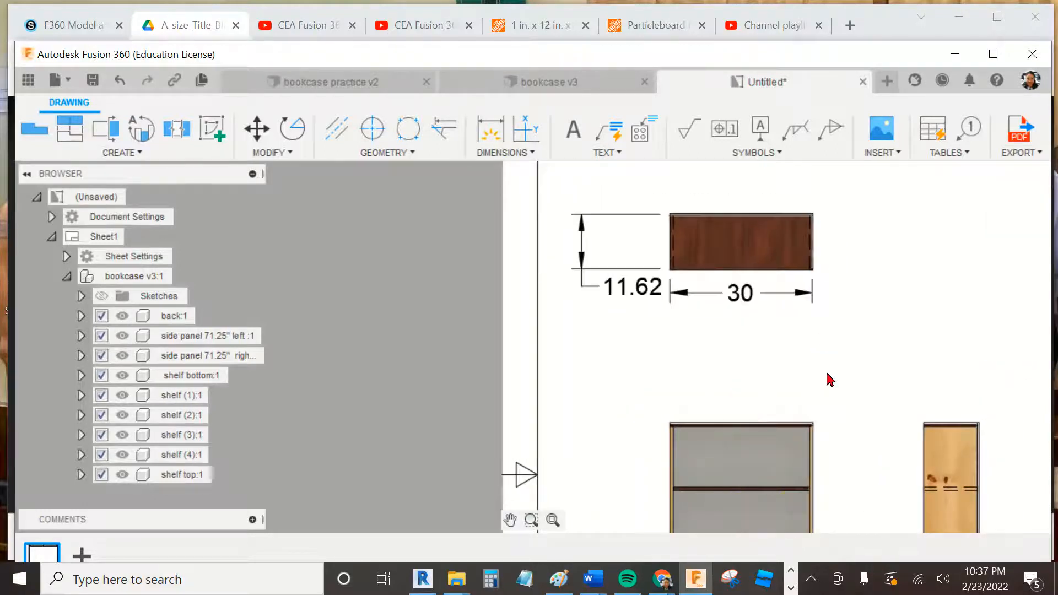
scroll(832, 331, "up", 3)
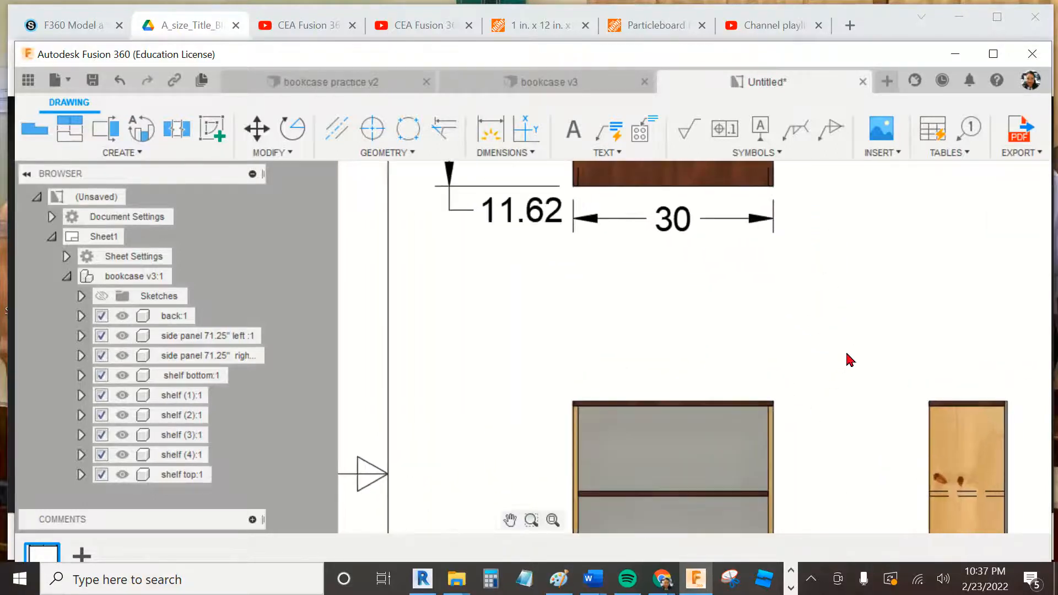
scroll(863, 401, "down", 3)
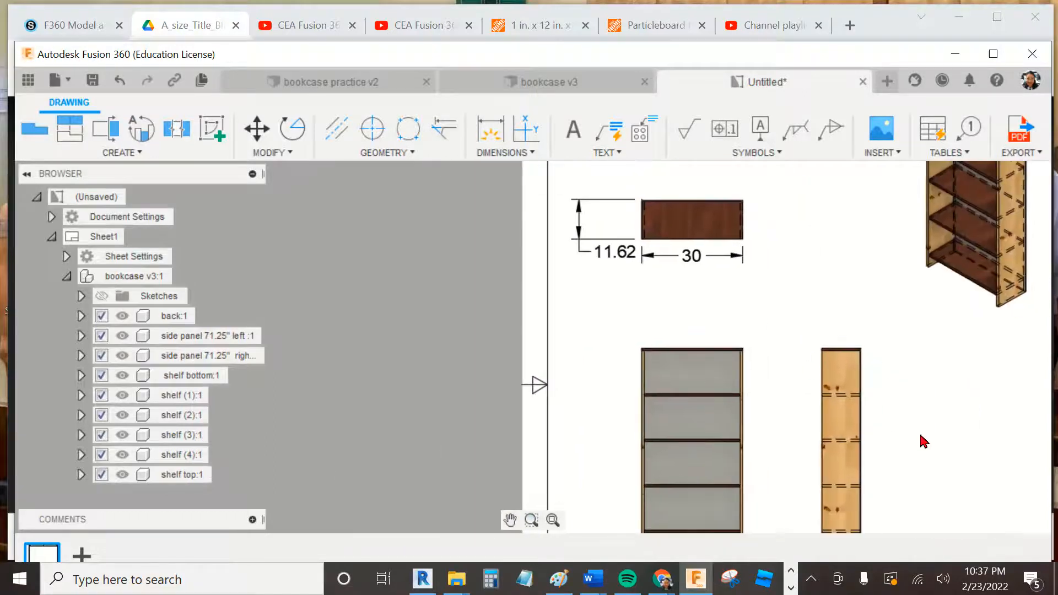
scroll(921, 439, "down", 1)
scroll(869, 417, "down", 3)
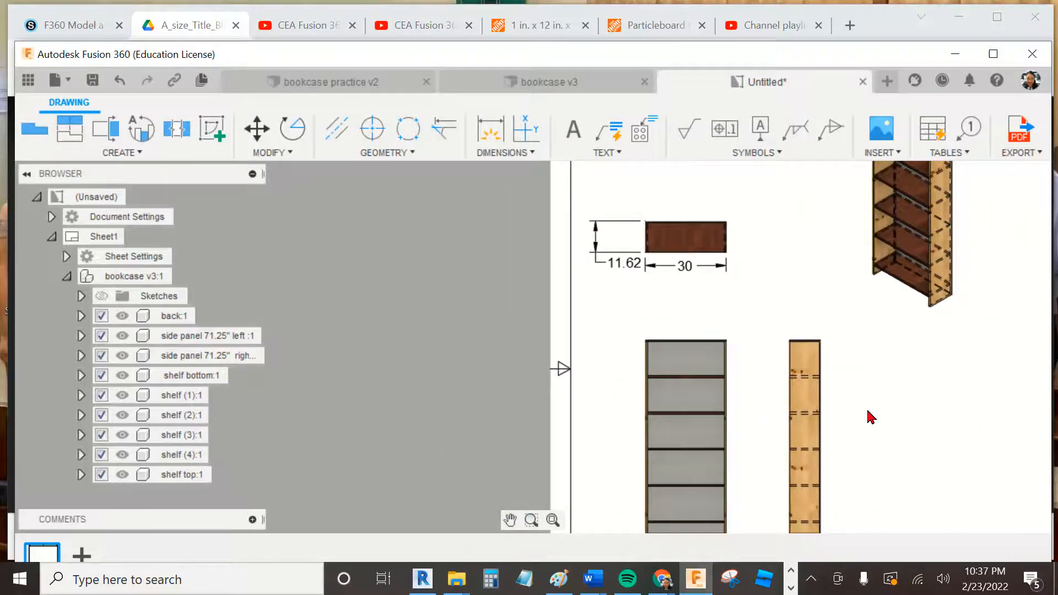
scroll(806, 396, "up", 3)
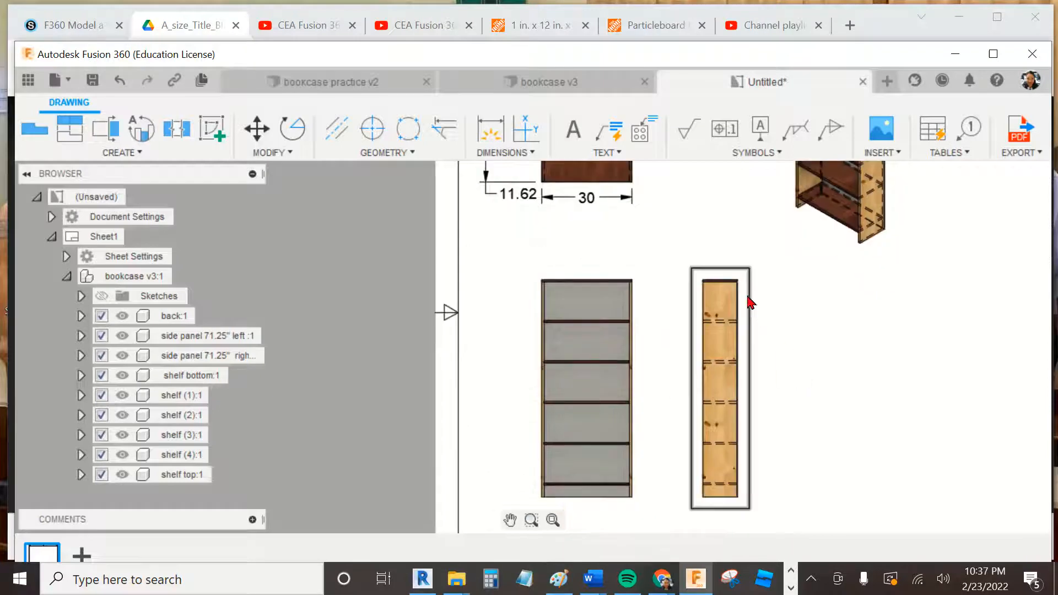
Step: Dimension the side view's overall height between its two right corners, placing the dimension to the right of the view
left_click(530, 154)
left_click(523, 170)
scroll(818, 363, "up", 2)
middle_click_drag(801, 354, 808, 243)
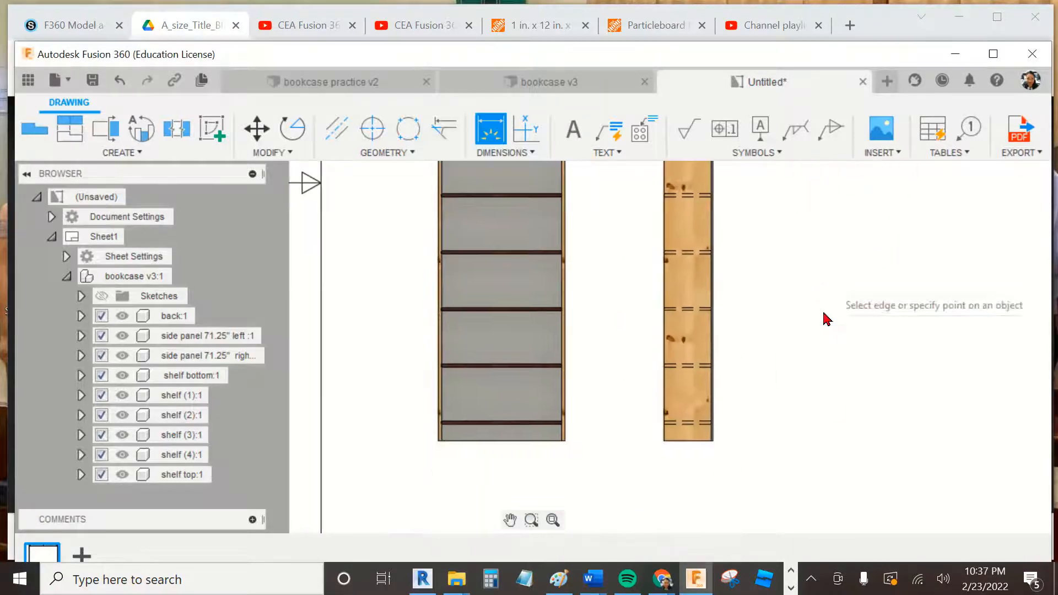
middle_click_drag(806, 325, 787, 401)
scroll(787, 402, "up", 1)
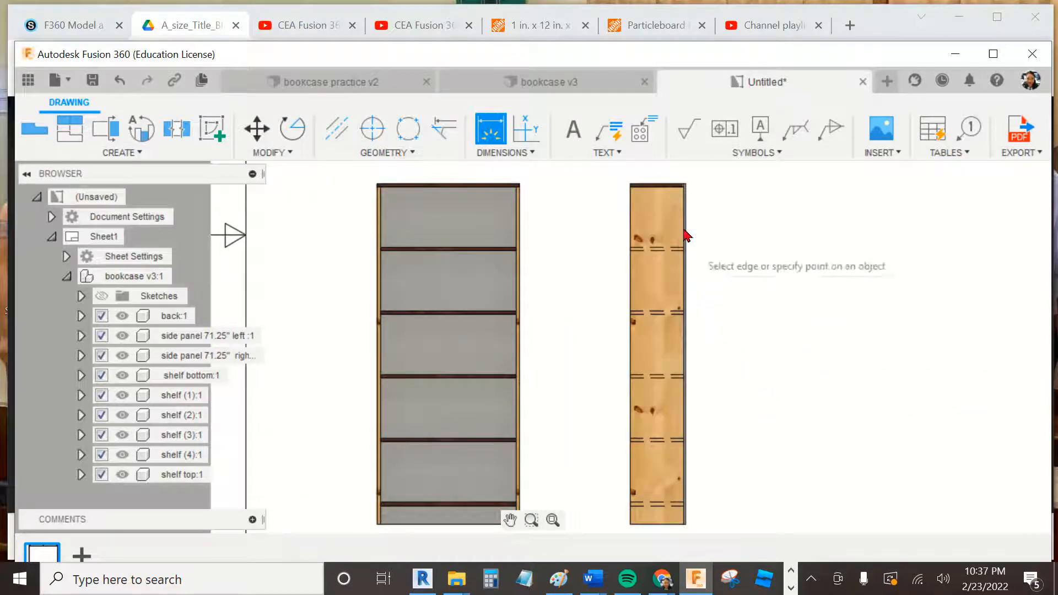
left_click(685, 185)
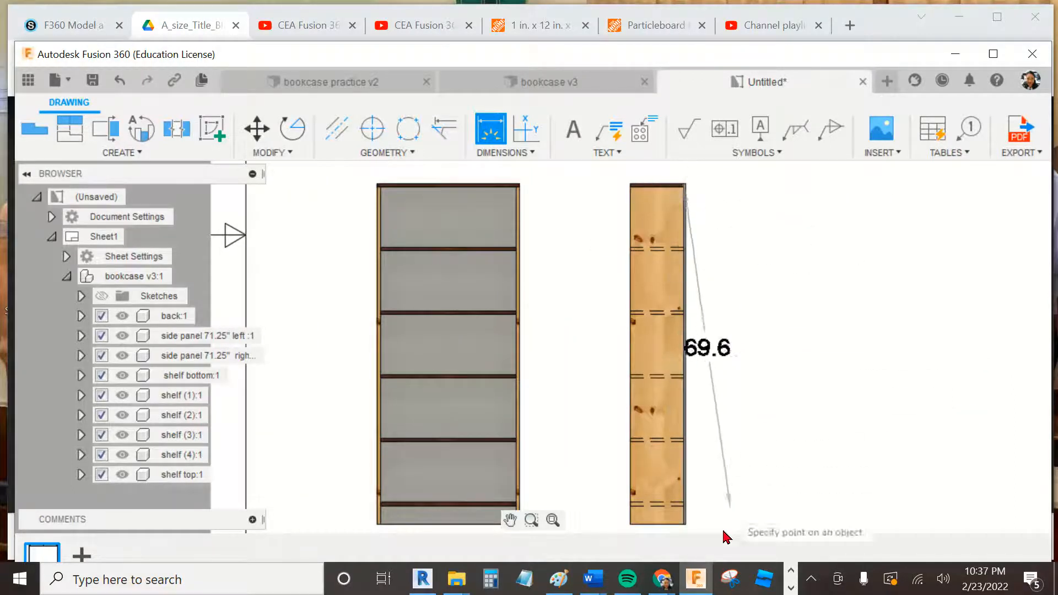
left_click(685, 524)
left_click(758, 527)
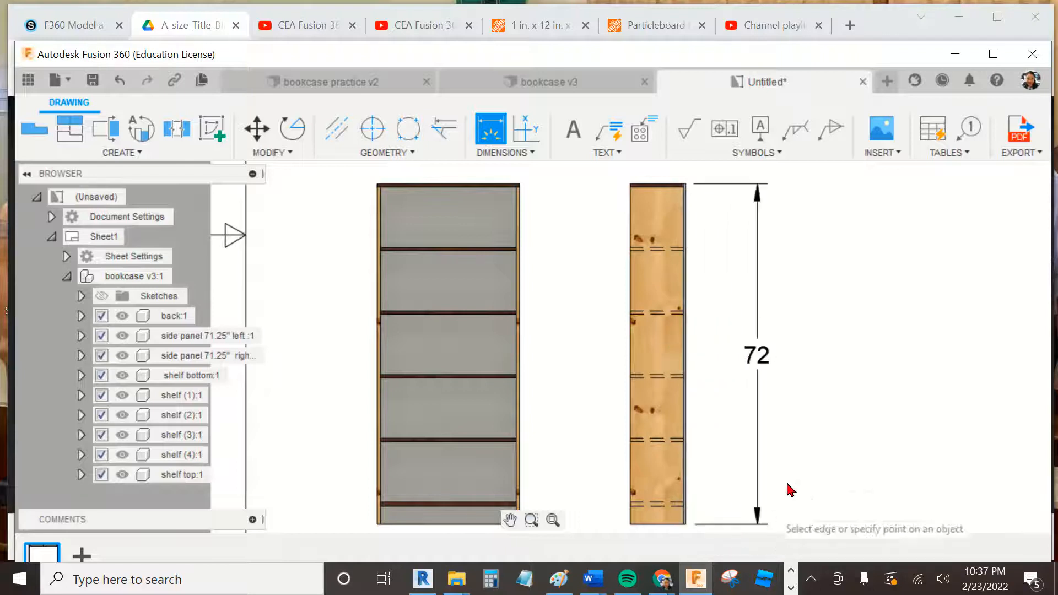
Step: Dimension the shelf top's depth in the side view, excluding the thin back panel, and place the dimension above the view
scroll(799, 425, "down", 5)
scroll(805, 422, "down", 3)
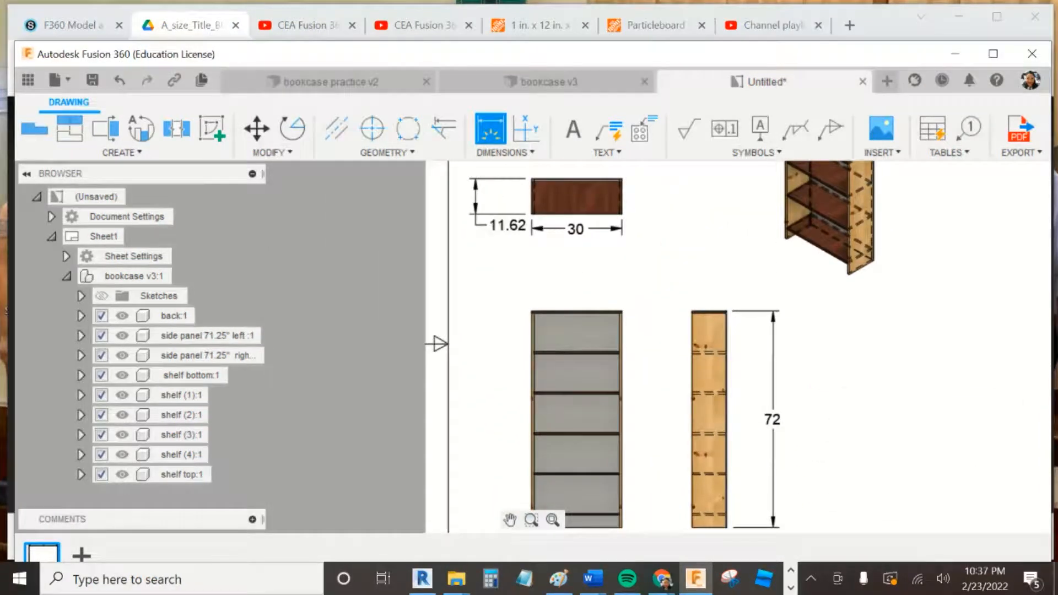
scroll(792, 413, "up", 5)
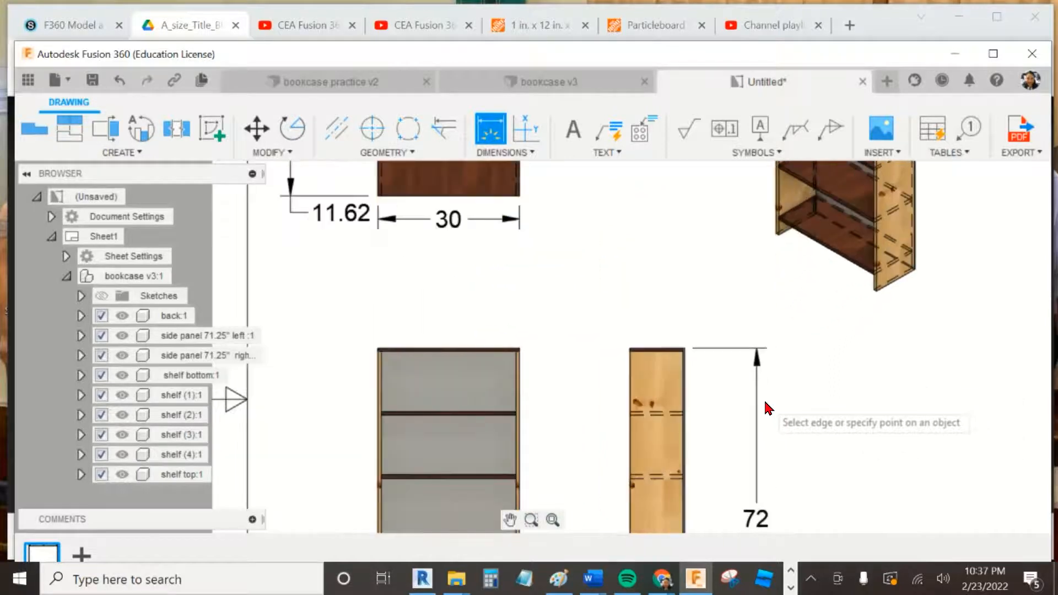
scroll(606, 332, "up", 2)
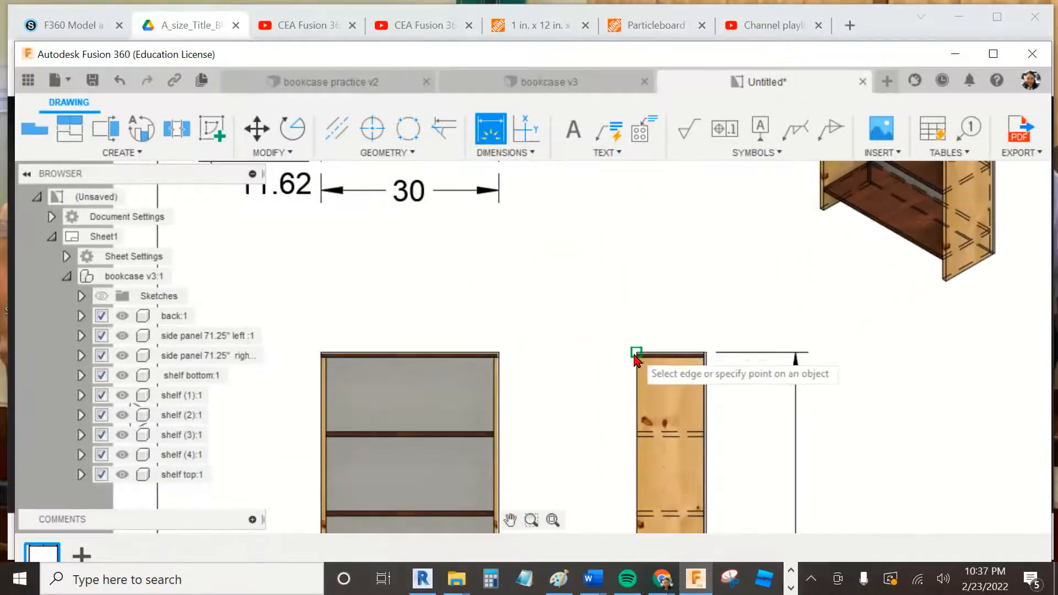
left_click(638, 354)
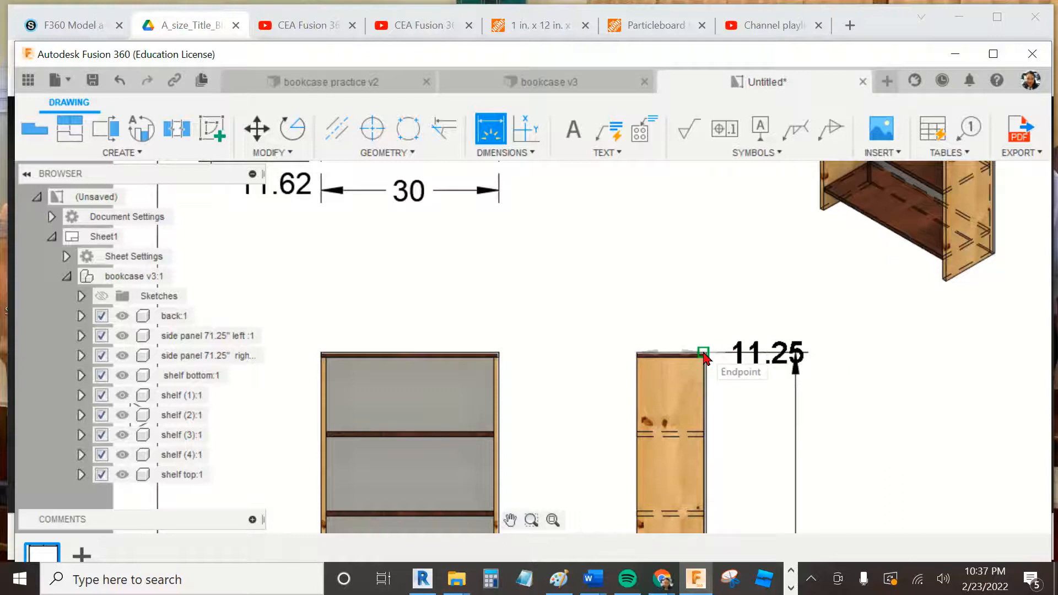
scroll(706, 357, "up", 1)
scroll(706, 357, "up", 1)
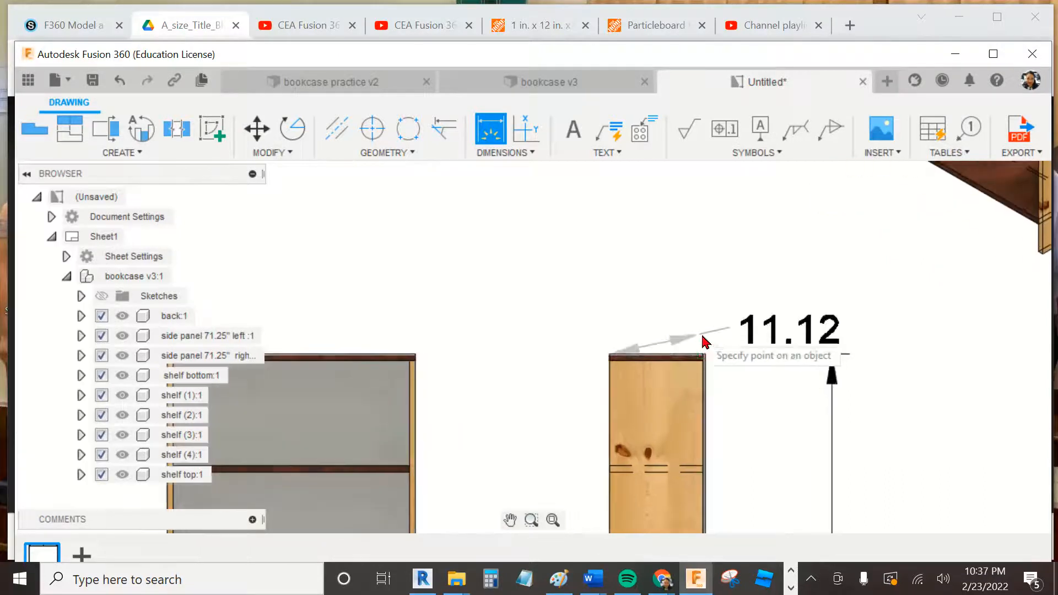
left_click(703, 357)
left_click(701, 284)
scroll(727, 315, "down", 3)
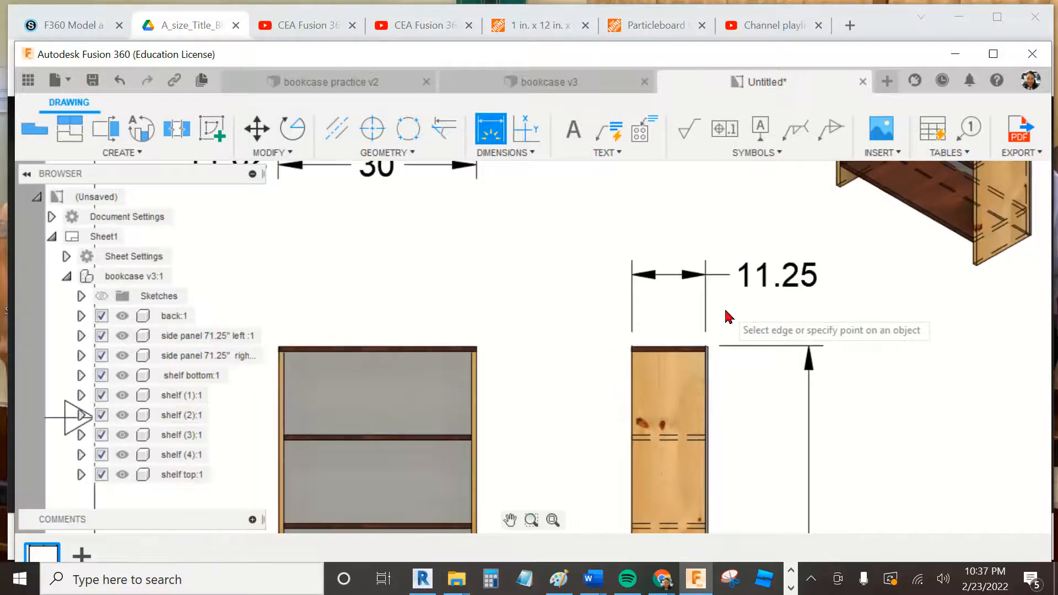
Step: Dimension the thin back panel's thickness at the top of the side view, placing it between the view and the shelf-depth dimension
scroll(723, 336, "up", 3)
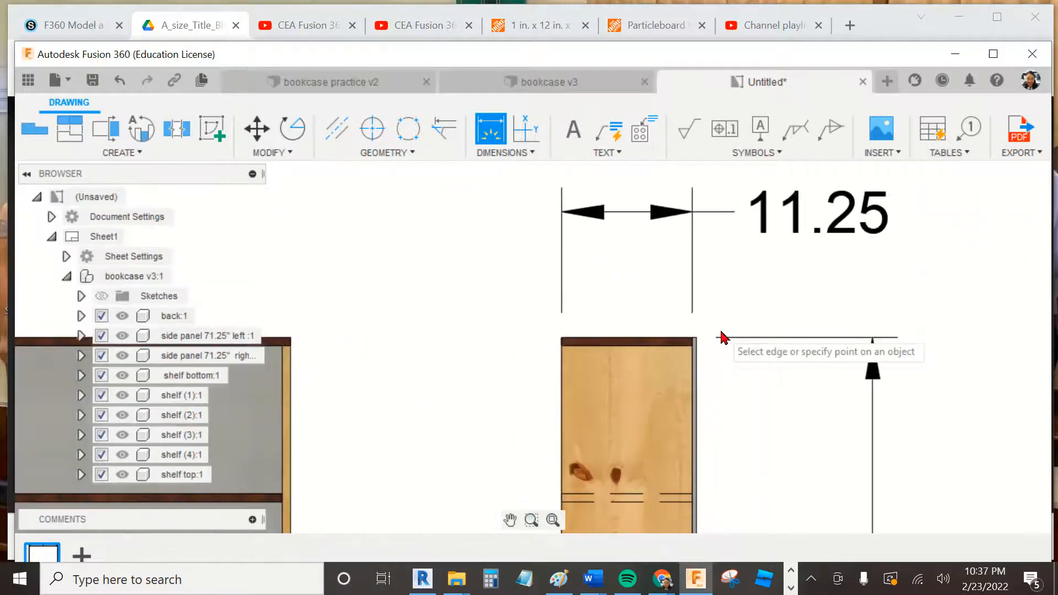
scroll(717, 343, "up", 3)
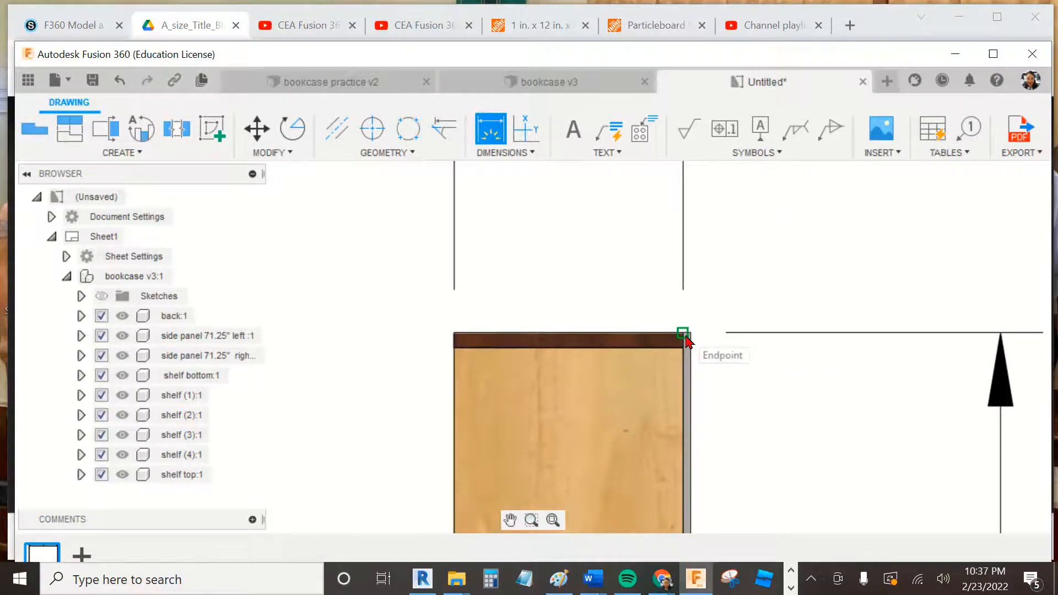
scroll(685, 337, "down", 2)
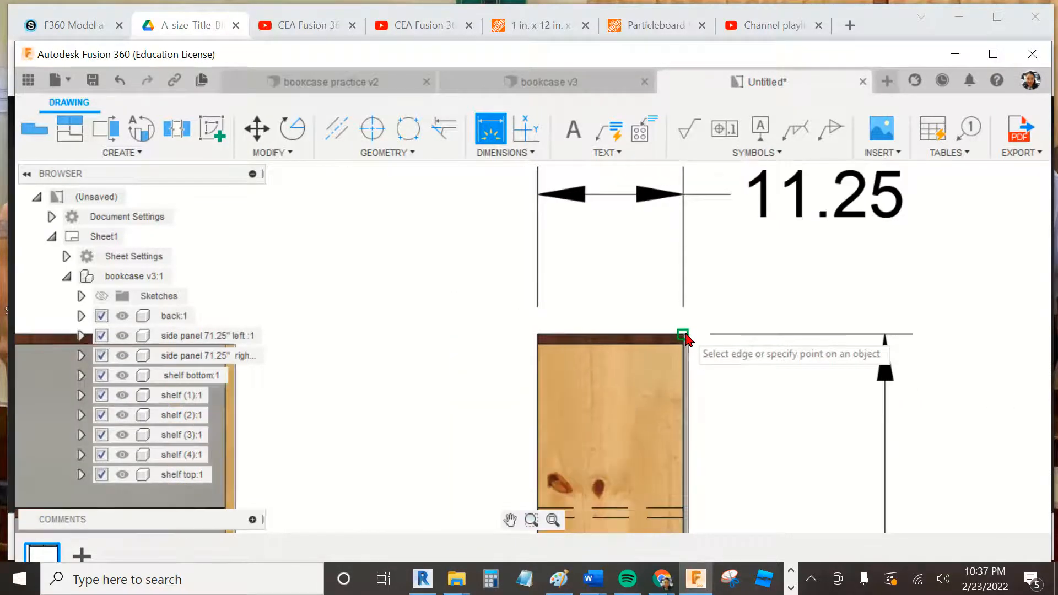
scroll(685, 338, "up", 3)
left_click(684, 335)
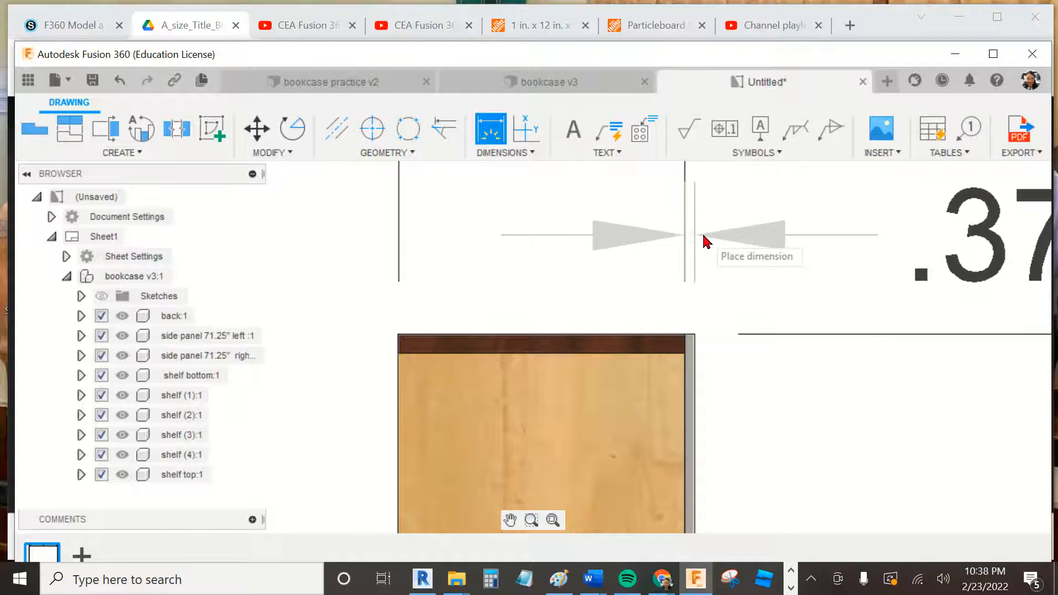
left_click(705, 241)
scroll(758, 331, "down", 4)
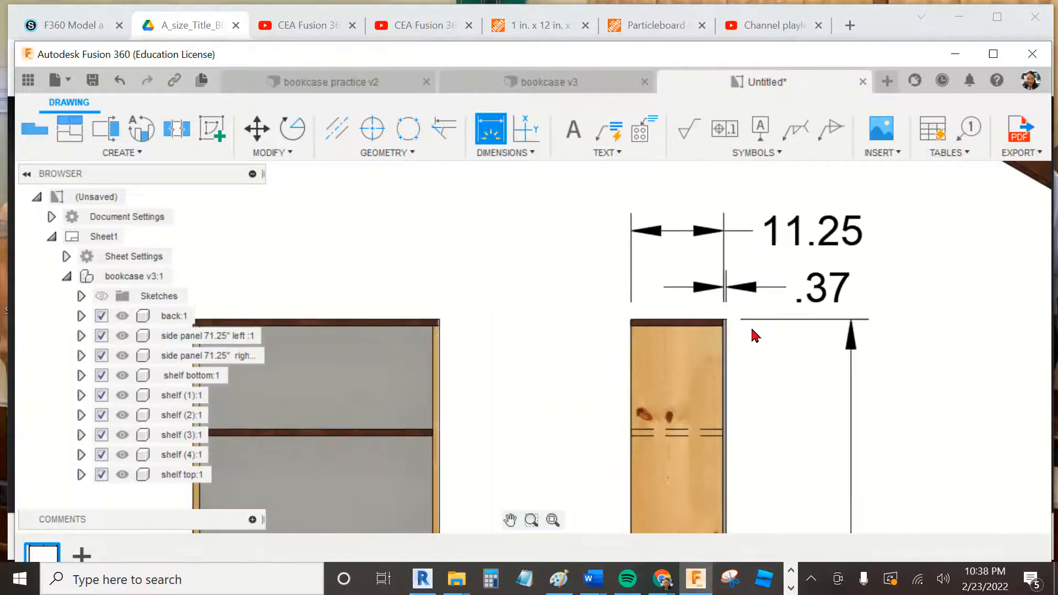
Step: Examine the side view's dimensions together with the front and top views
scroll(860, 298, "down", 5)
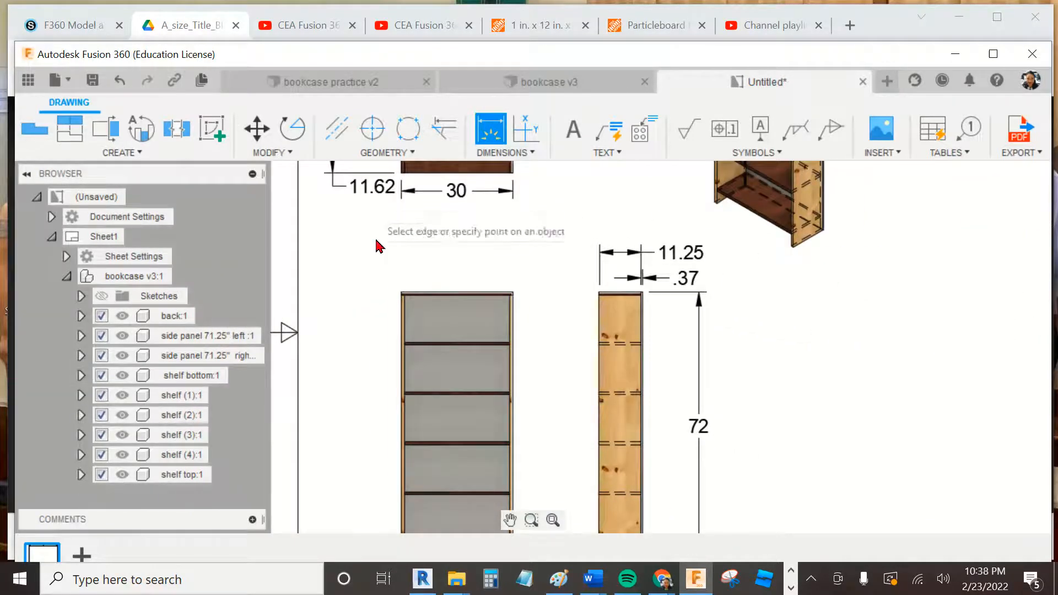
scroll(758, 357, "up", 5)
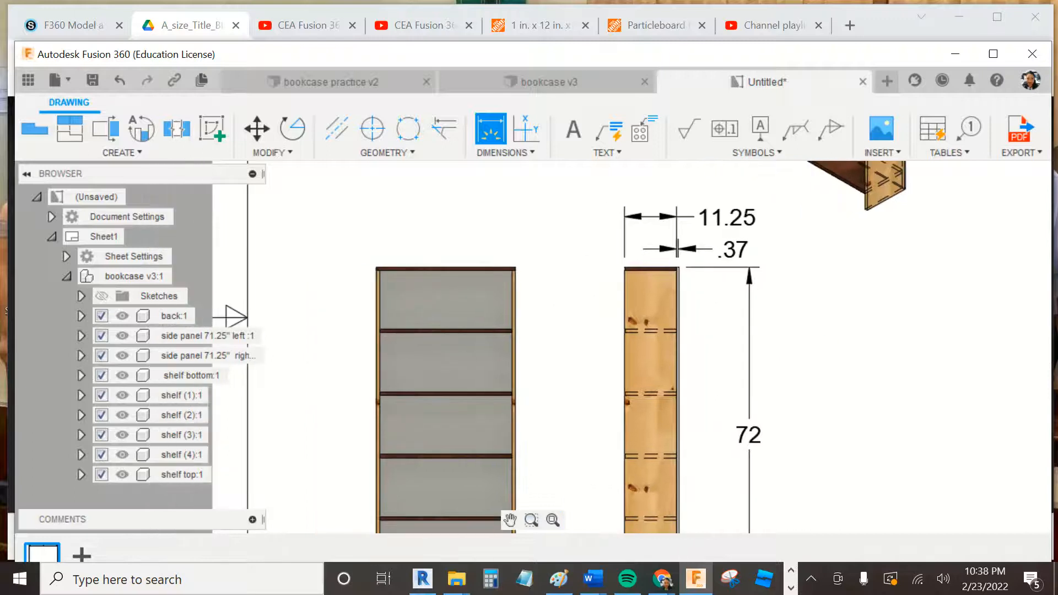
scroll(664, 311, "down", 4)
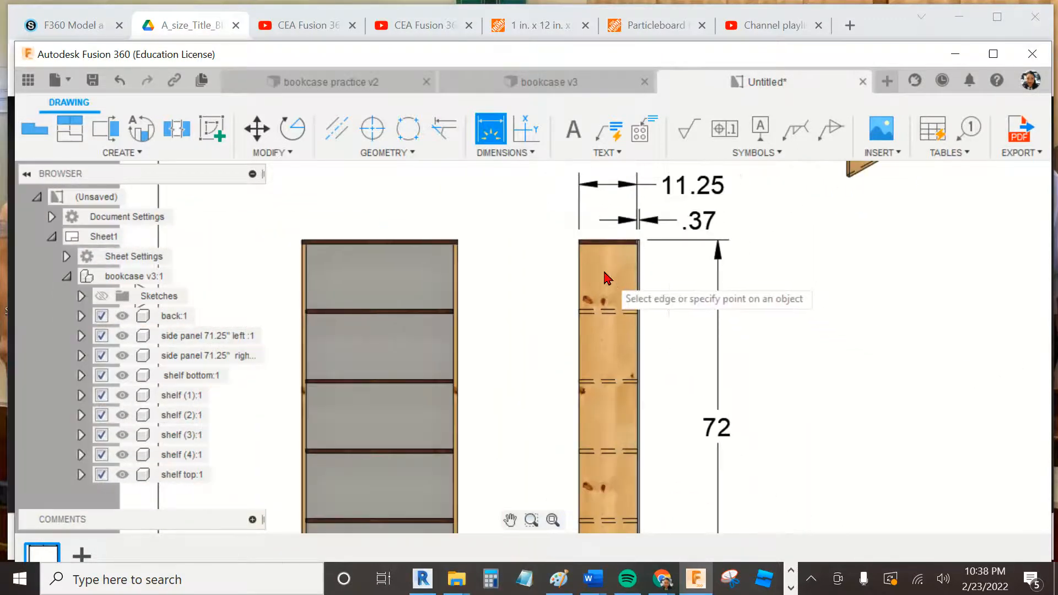
scroll(701, 285, "up", 2)
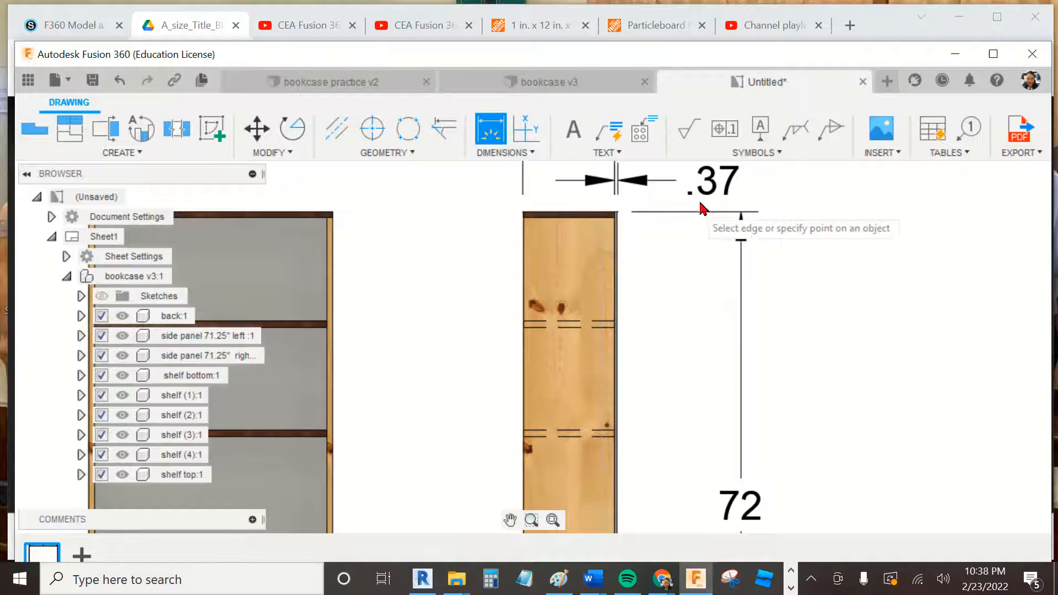
scroll(701, 238, "down", 4)
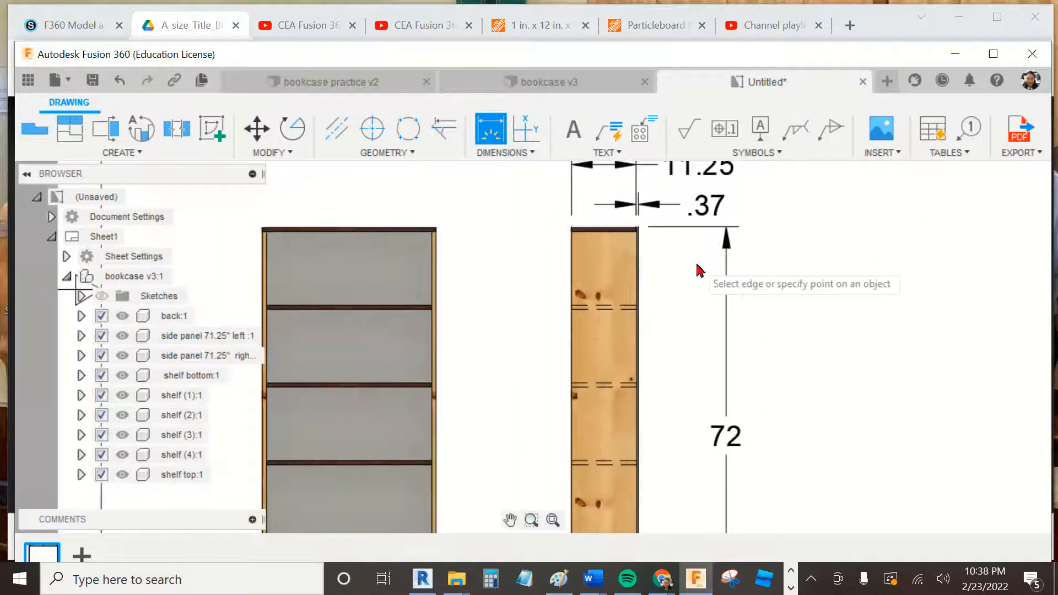
scroll(680, 378, "down", 3)
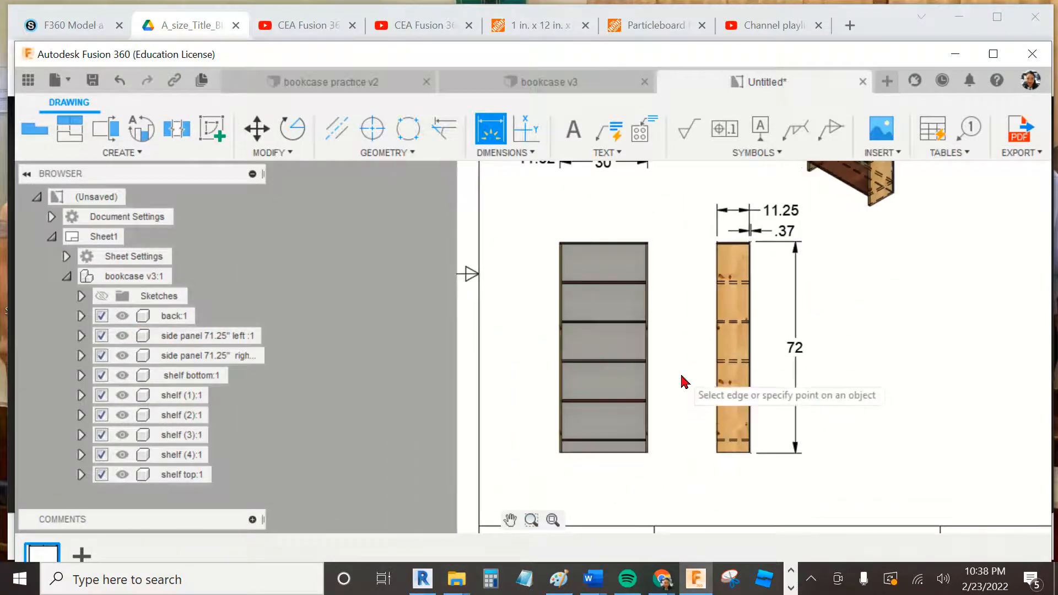
middle_click_drag(665, 354, 664, 344)
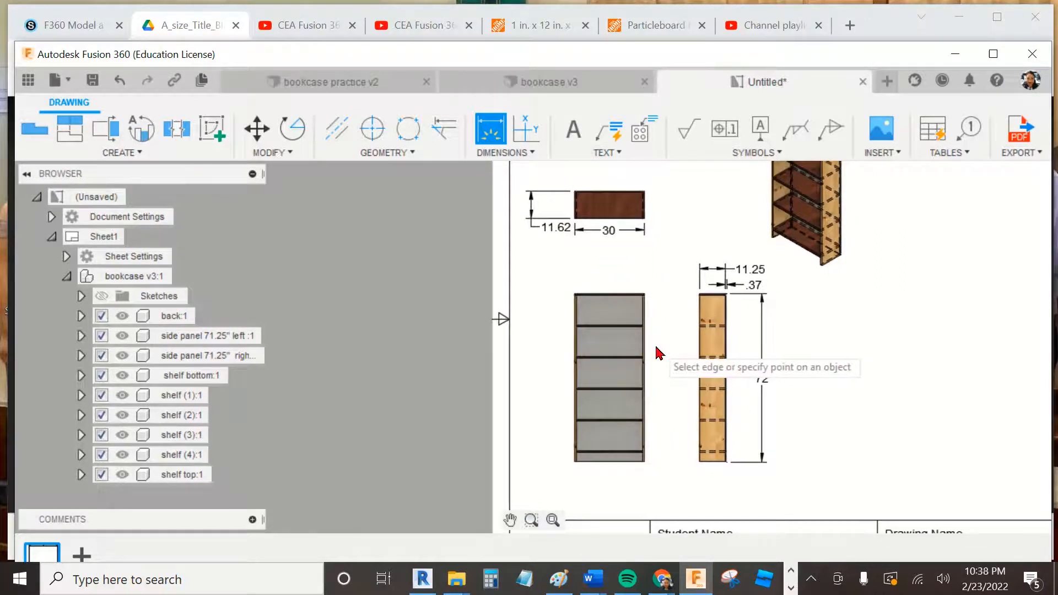
Step: Dimension the thickness of both the left and right side panels in the front view, placing both dimensions above the view
scroll(658, 331, "up", 5)
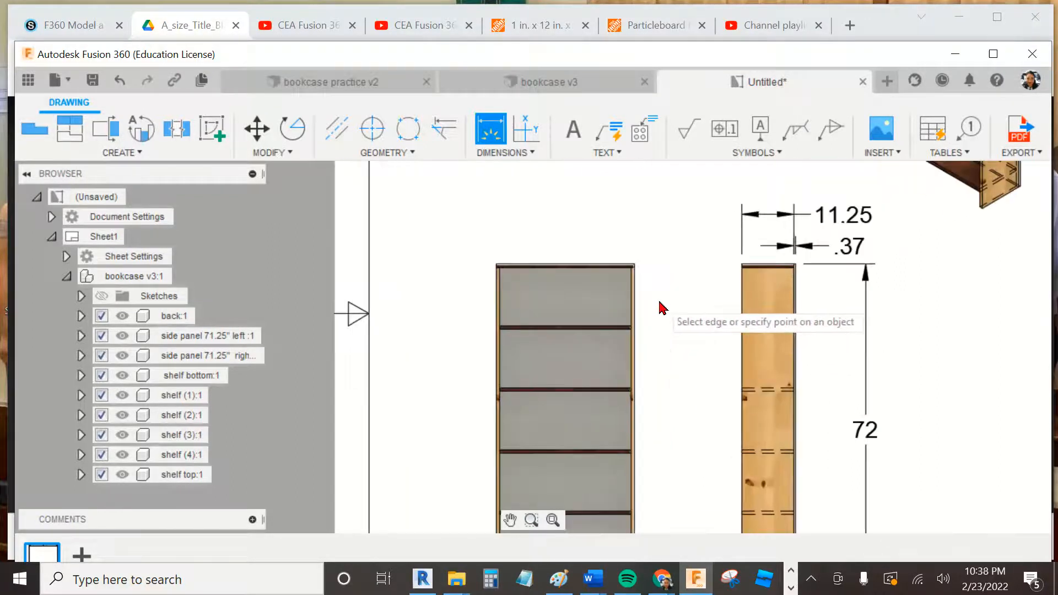
scroll(649, 285, "up", 2)
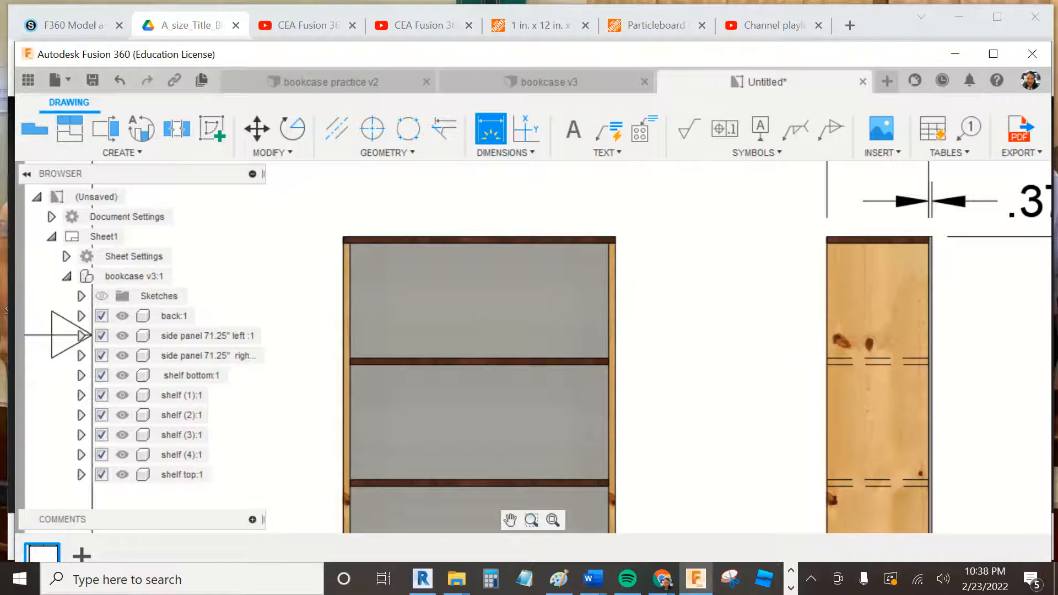
middle_click_drag(509, 214, 528, 226)
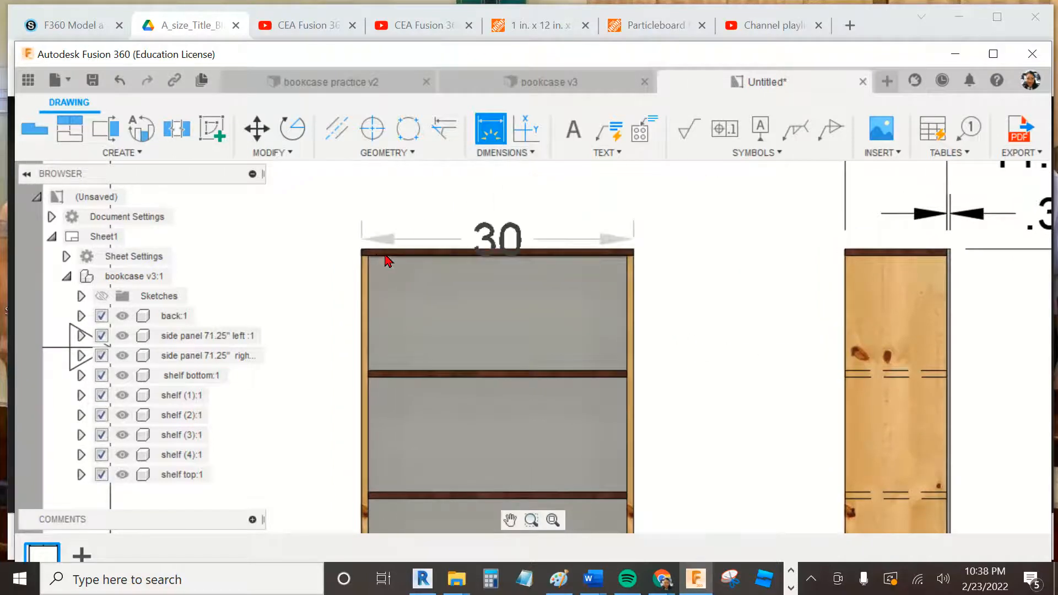
scroll(373, 259, "up", 1)
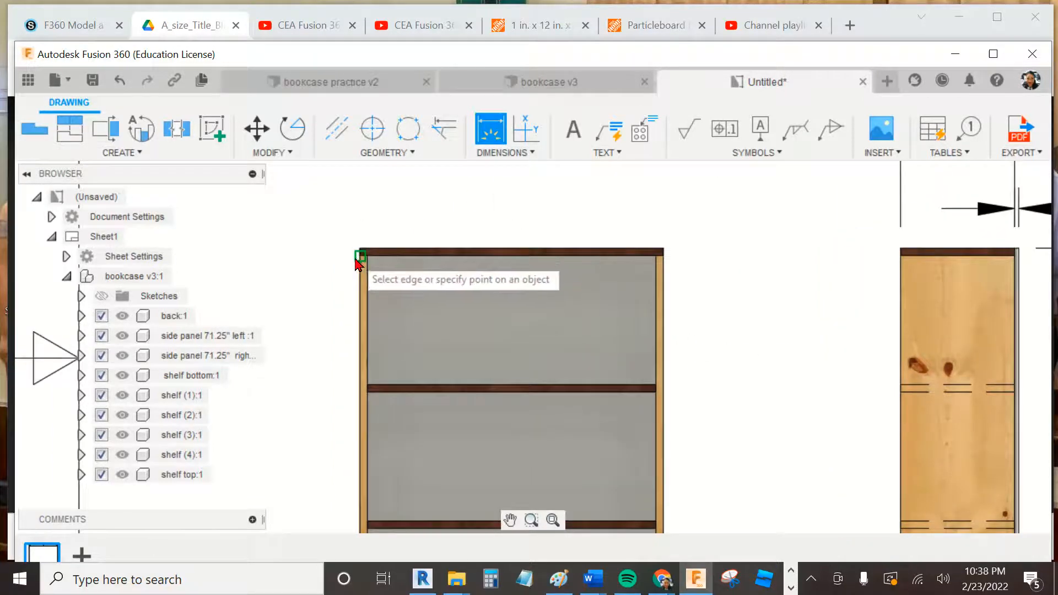
scroll(363, 259, "up", 2)
left_click(365, 256)
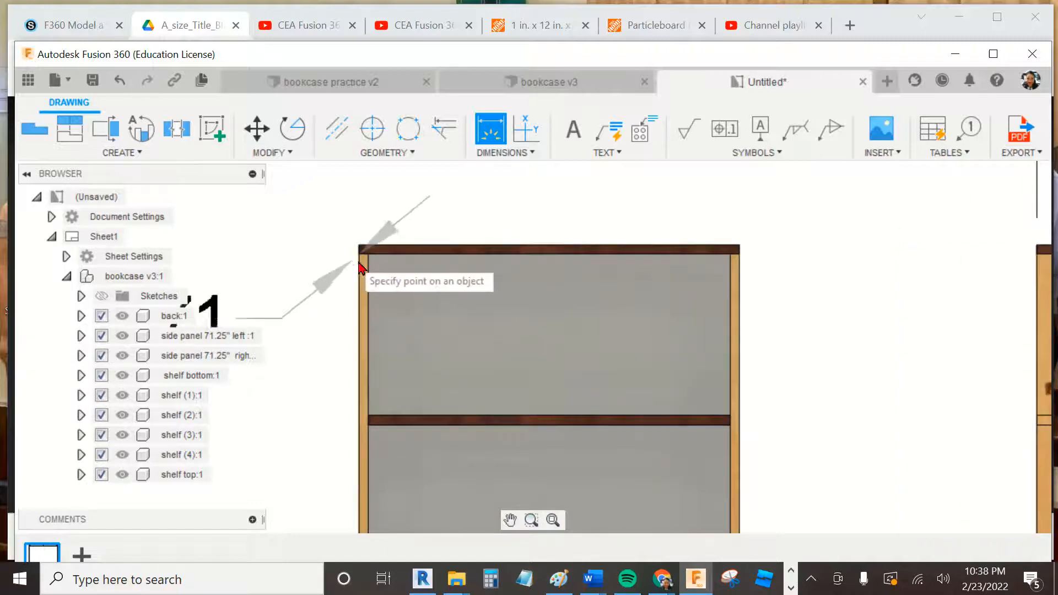
left_click(370, 256)
left_click(376, 215)
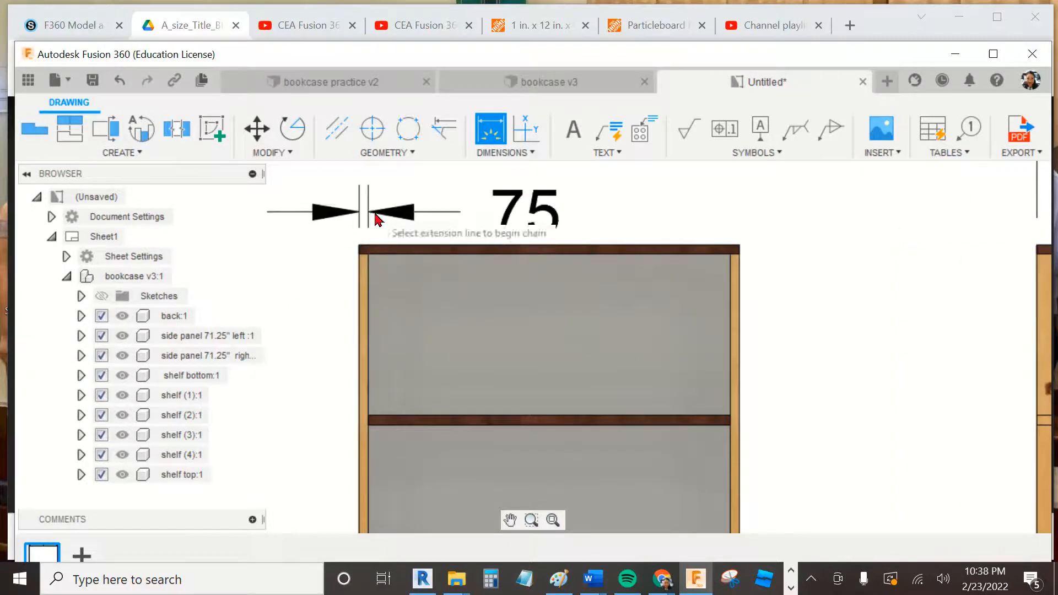
left_click(731, 252)
left_click(739, 253)
left_click(744, 206)
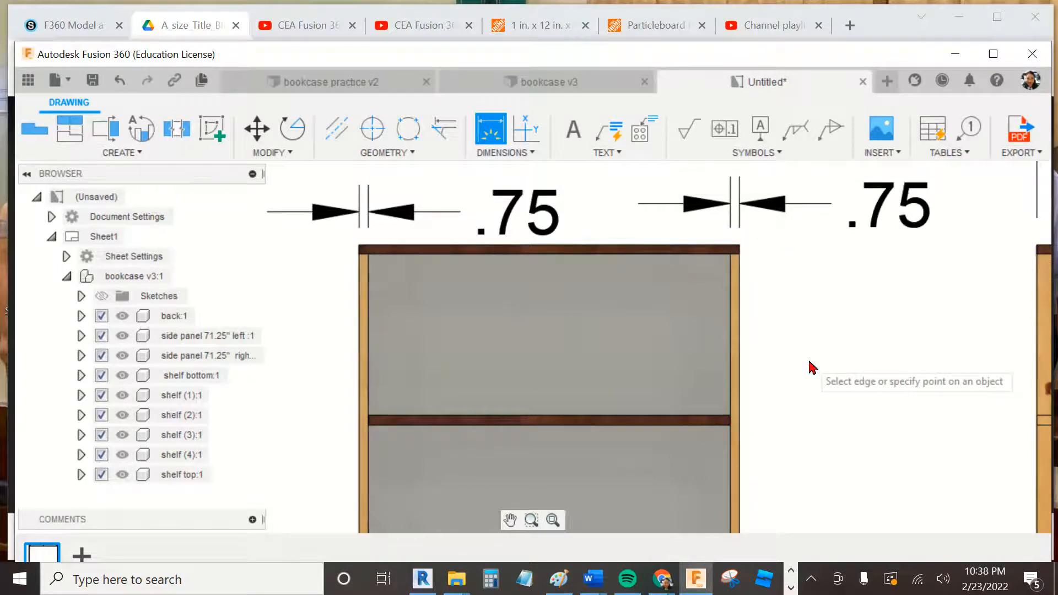
Step: Dimension the upper shelf's width between the side panels in the front view, placing the dimension inside the top compartment
scroll(810, 372, "down", 2)
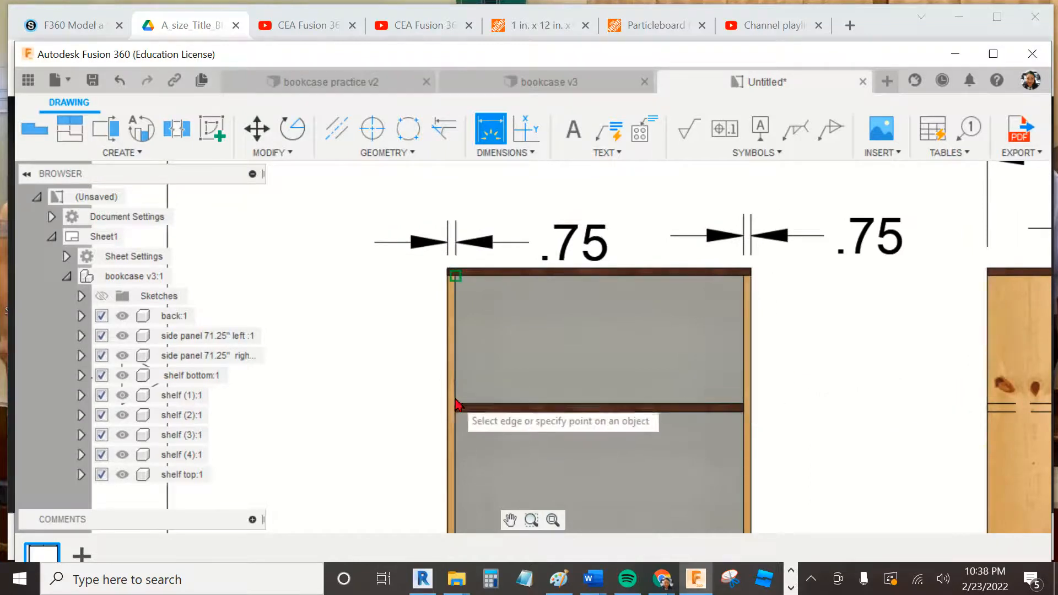
left_click(455, 406)
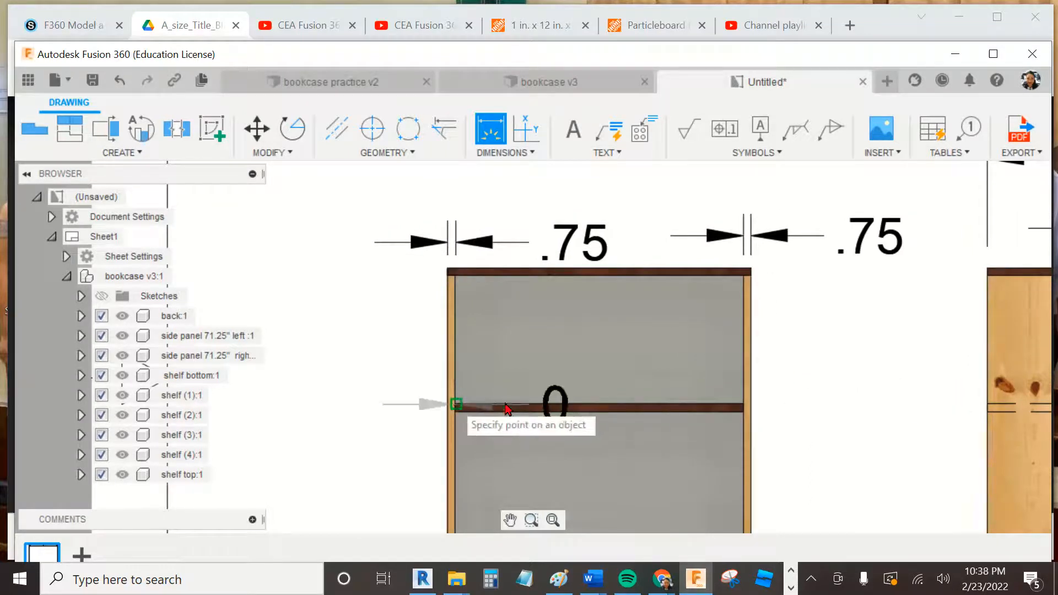
left_click(742, 406)
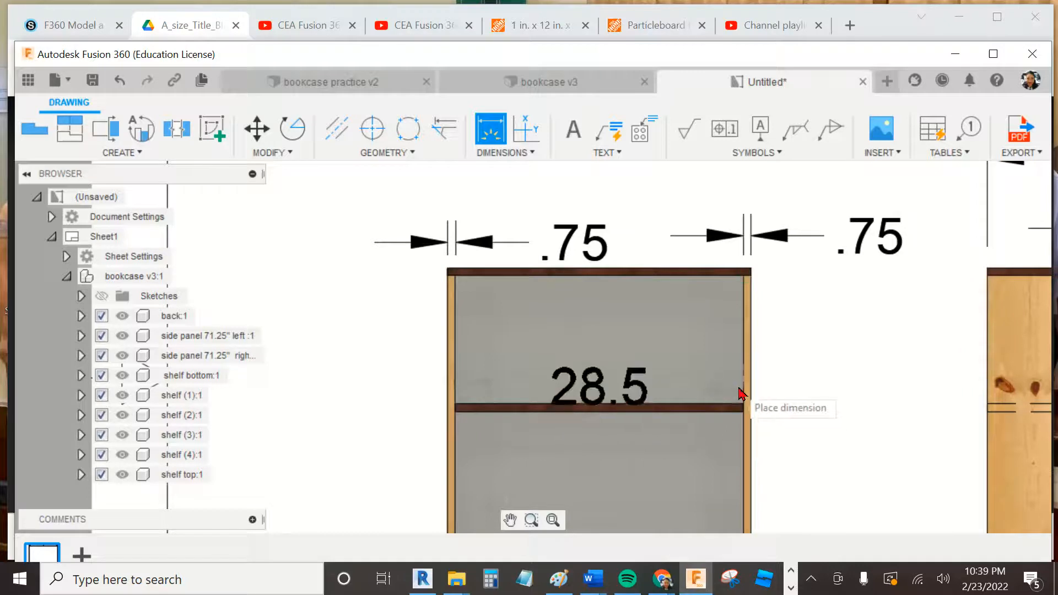
left_click(738, 348)
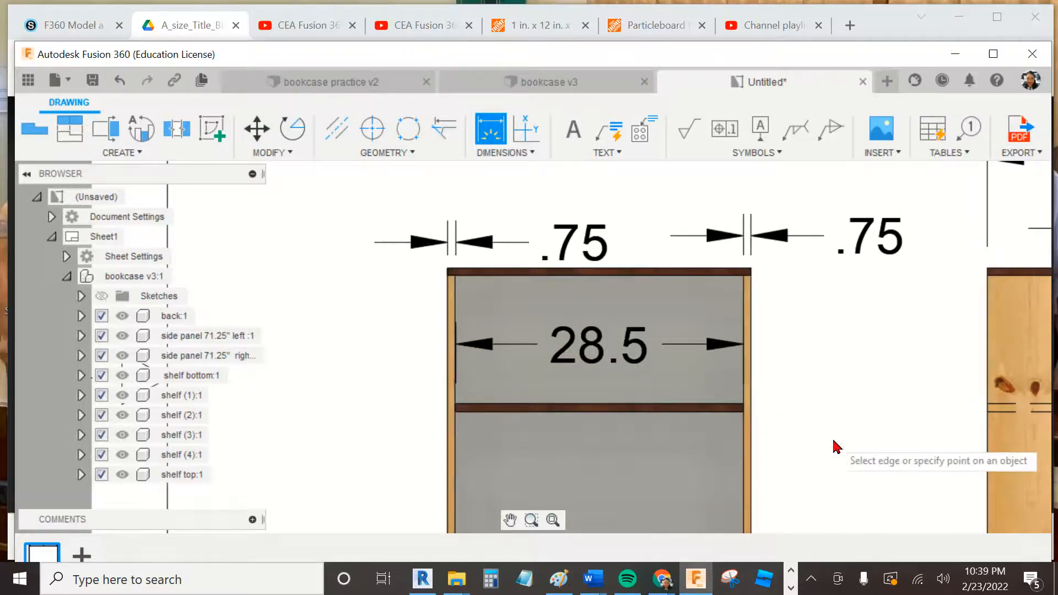
Step: Dimension the height from the bookcase's base to the underside of the bottom shelf in the front view
scroll(835, 445, "down", 3)
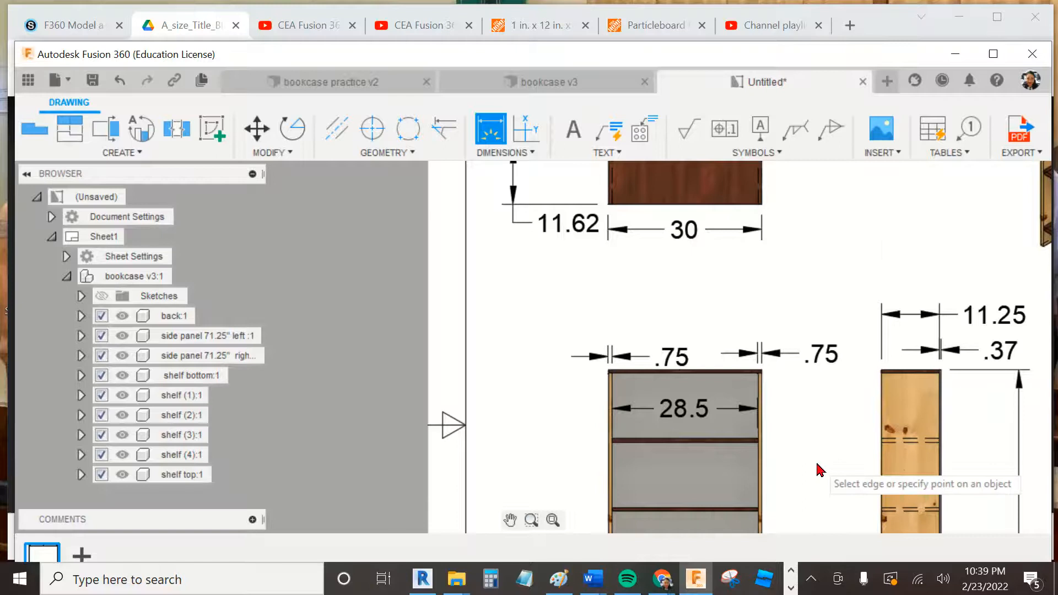
scroll(797, 447, "up", 5)
middle_click_drag(806, 414, 842, 284)
scroll(841, 449, "up", 1)
middle_click_drag(839, 449, 863, 355)
scroll(823, 479, "down", 1)
scroll(826, 472, "down", 2)
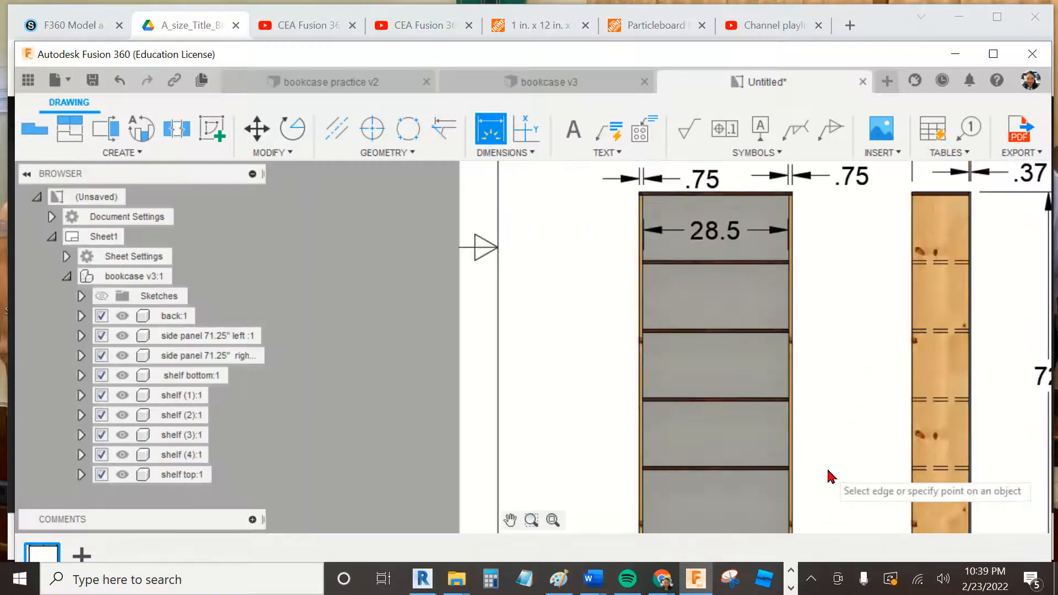
scroll(836, 406, "down", 1)
scroll(830, 513, "up", 1)
scroll(826, 507, "up", 3)
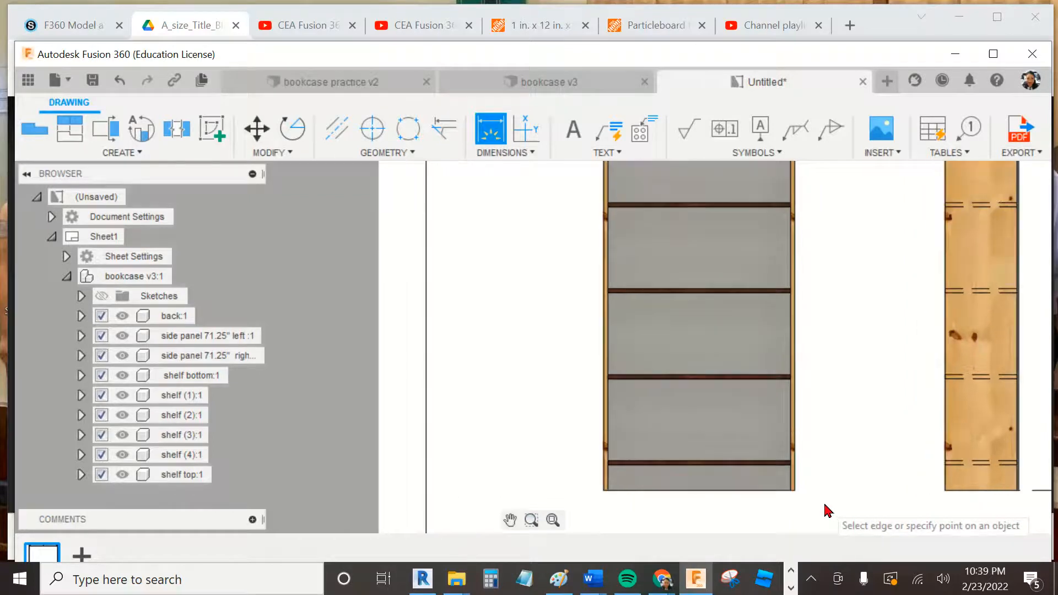
scroll(744, 498, "up", 1)
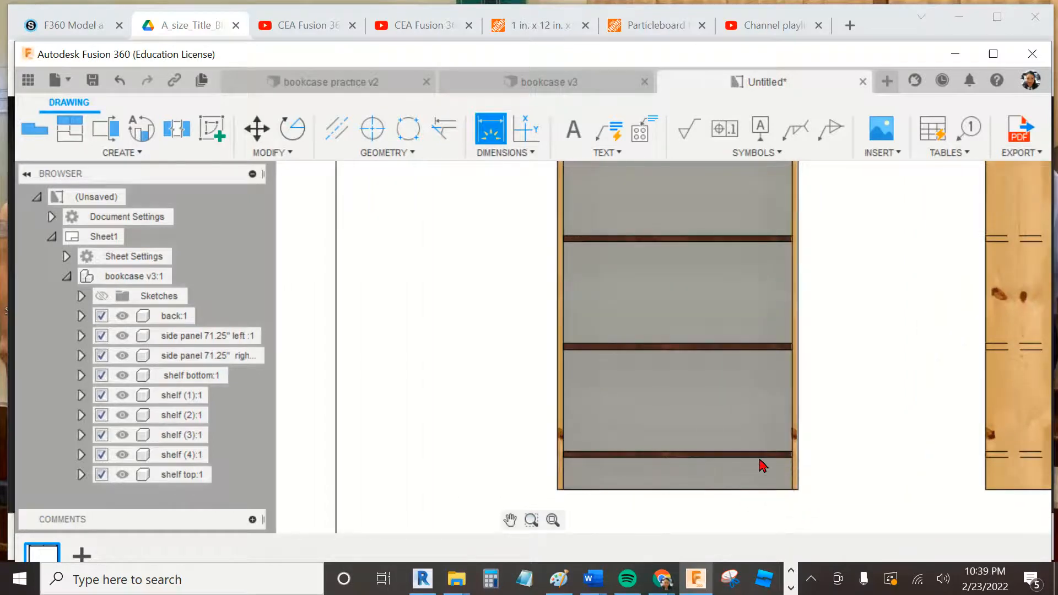
scroll(775, 479, "up", 2)
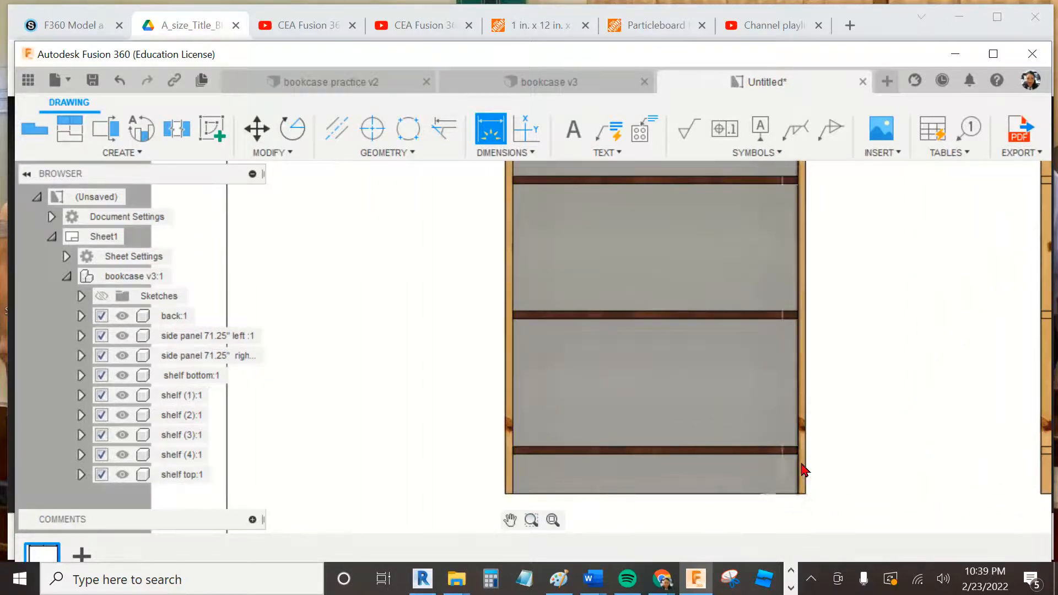
left_click(798, 454)
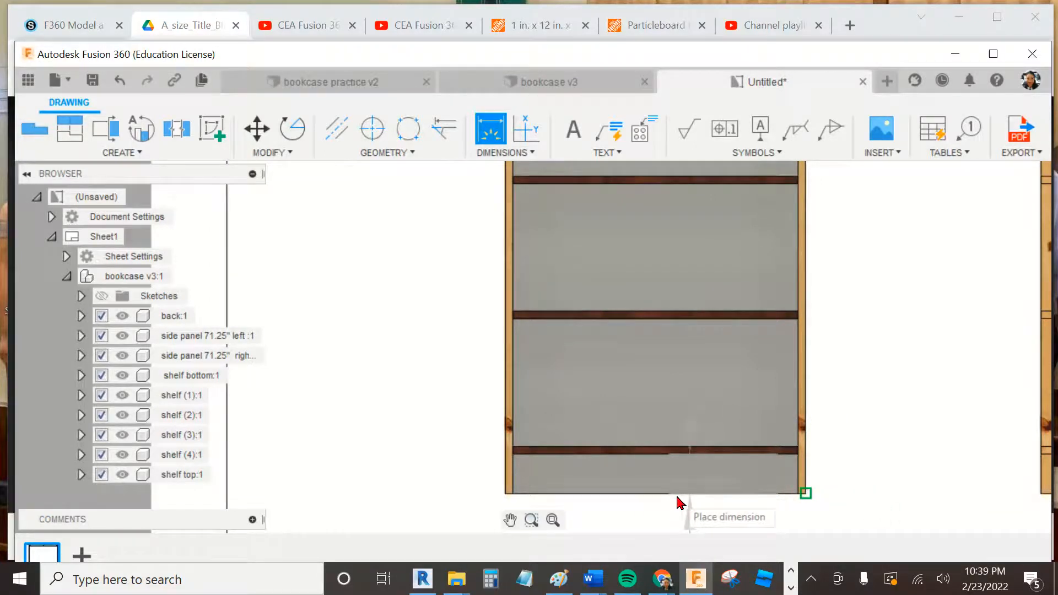
scroll(763, 510, "down", 4)
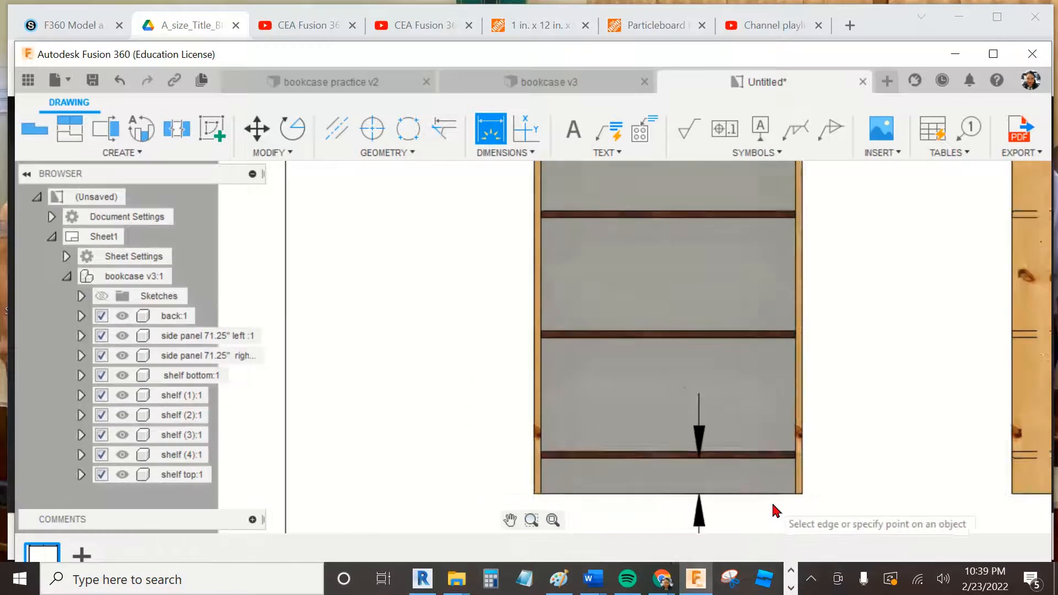
mouse_move(824, 479)
middle_mouse_down()
mouse_move(810, 464)
mouse_move(776, 484)
middle_mouse_up()
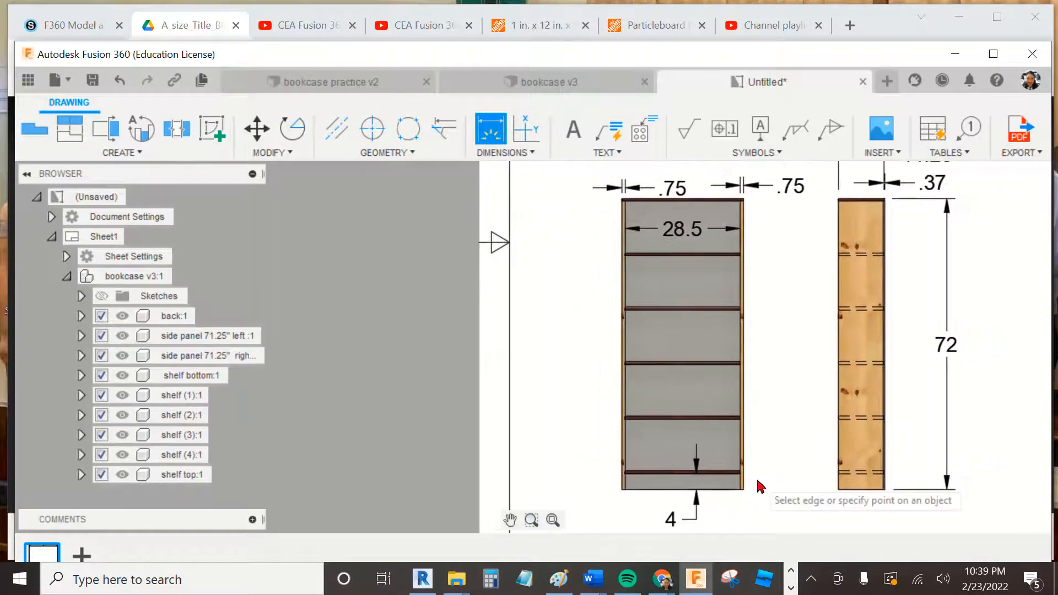
Step: Insert a first-level parts list with balloons, placing the table directly above the title block against the right border
scroll(787, 456, "down", 3)
scroll(908, 469, "down", 1)
middle_click_drag(929, 463, 765, 458)
middle_click_drag(838, 450, 752, 449)
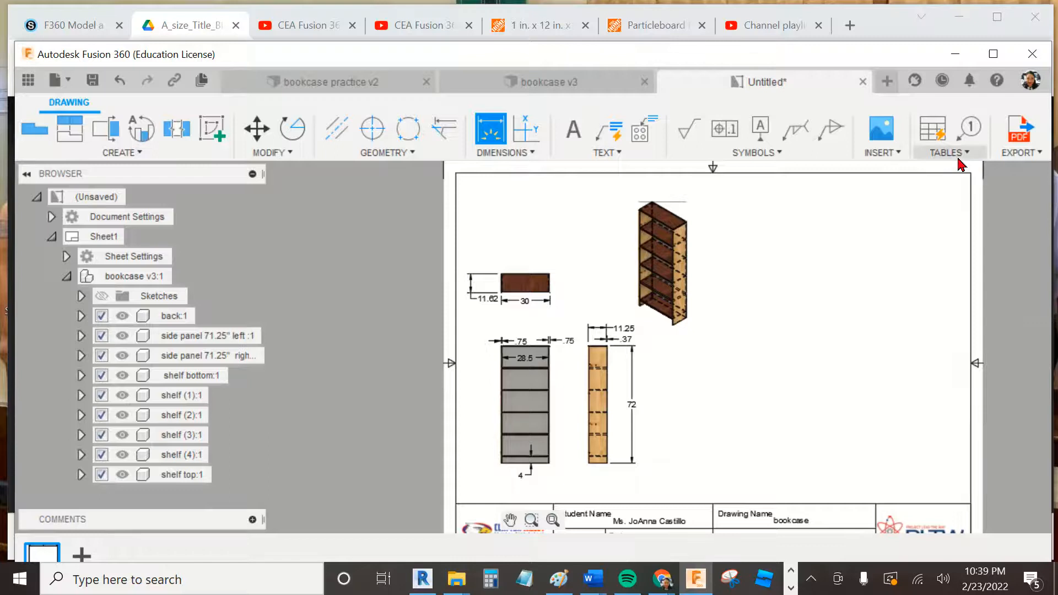
scroll(919, 215, "down", 2)
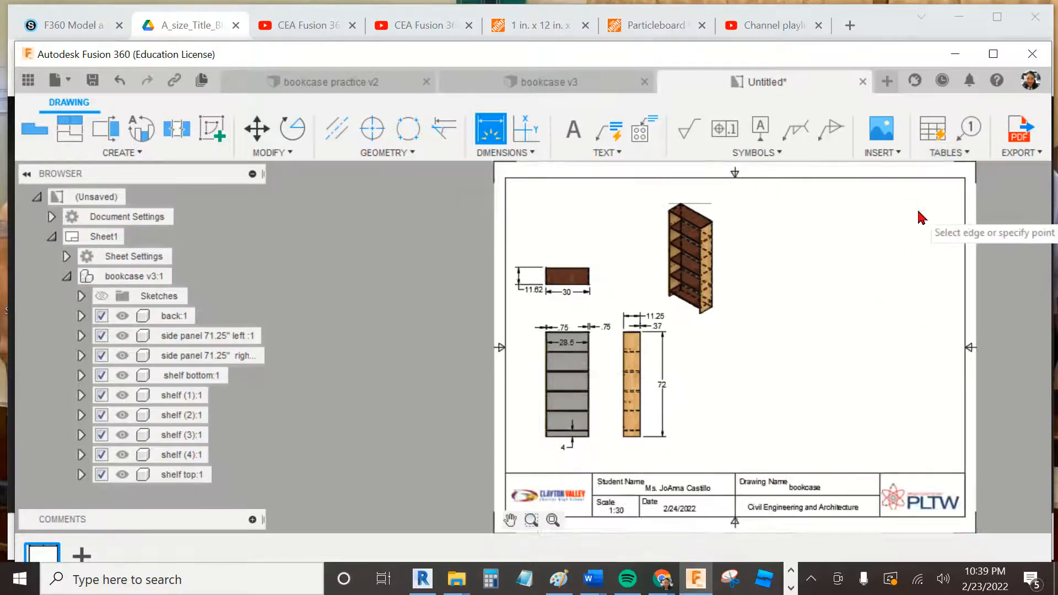
left_click(958, 158)
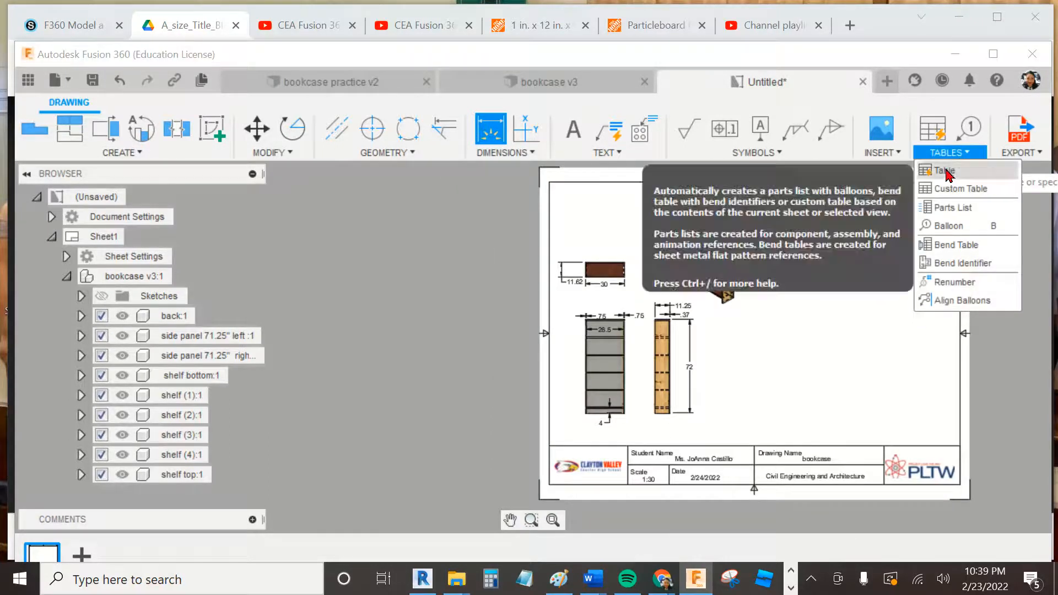
left_click(939, 209)
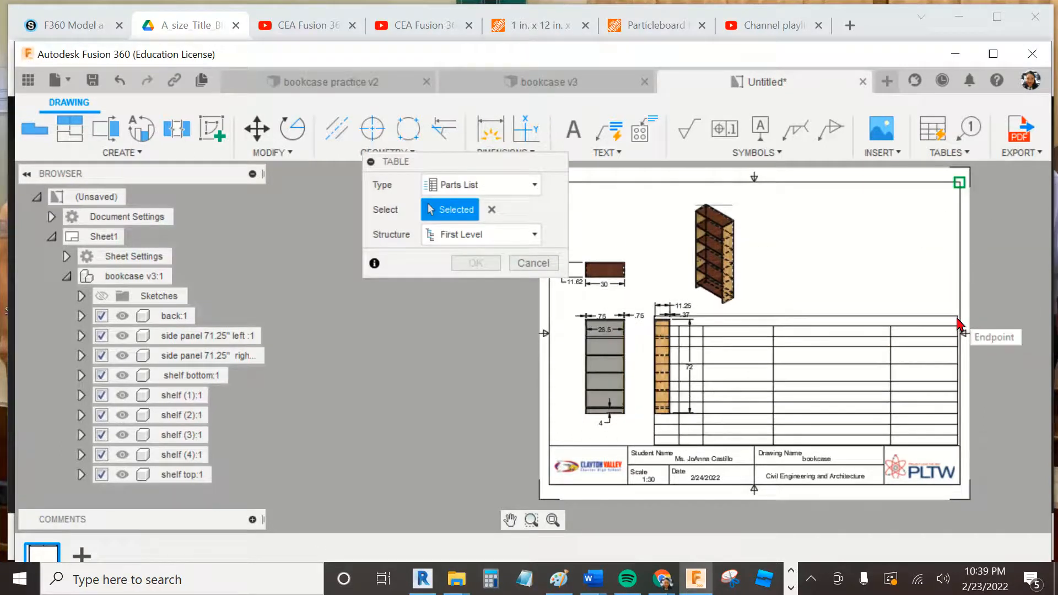
left_click(962, 326)
left_click_drag(864, 244, 865, 379)
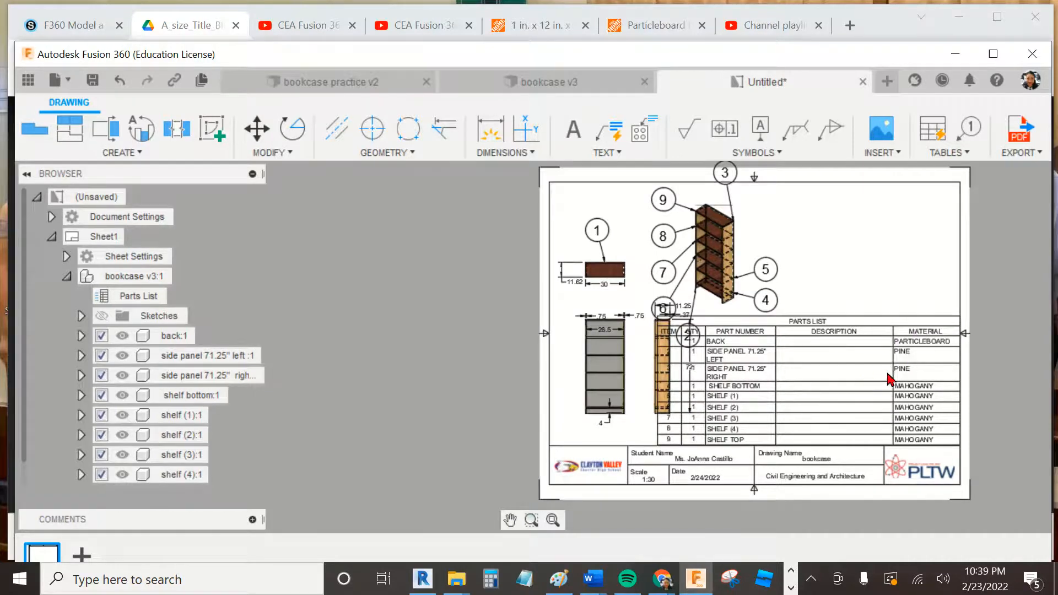
Step: Remove the Description column from the parts list
left_click(853, 373)
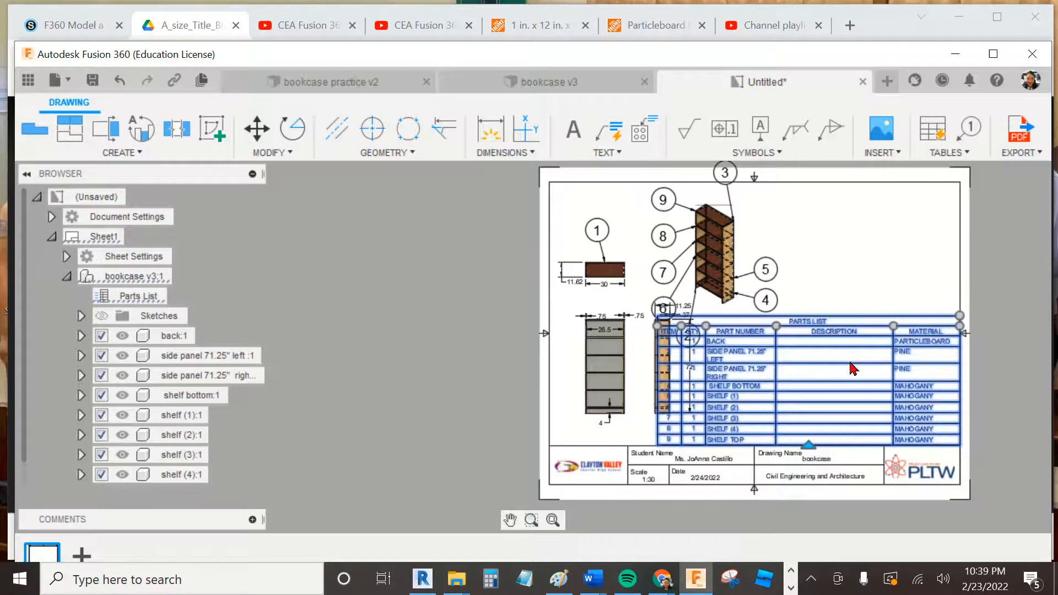
key("Escape")
double_click(853, 368)
mouse_move(428, 166)
left_mouse_down()
mouse_move(601, 181)
mouse_move(659, 201)
mouse_move(477, 181)
left_mouse_up()
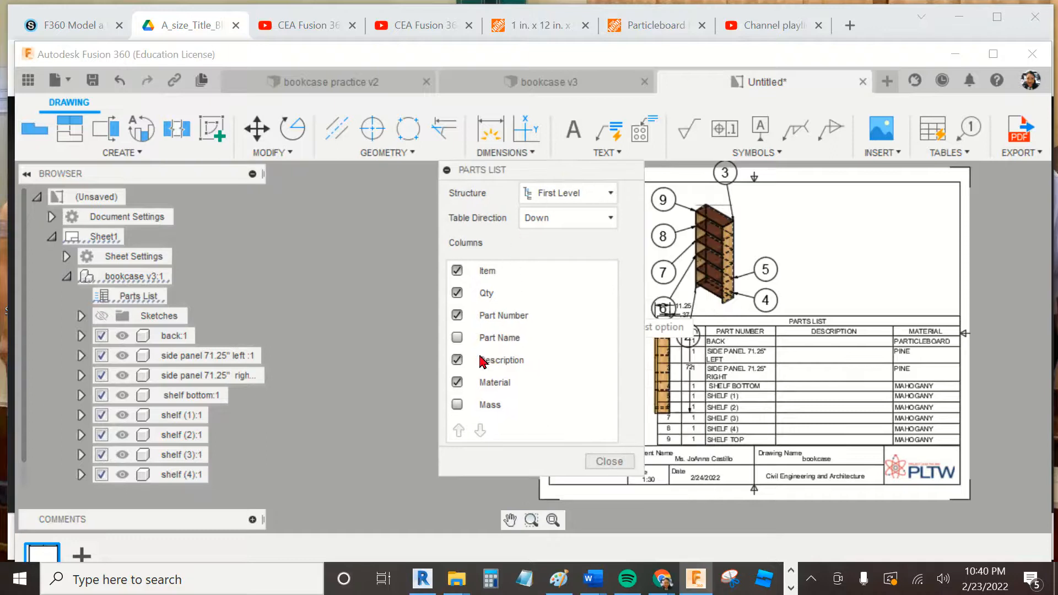
left_click(458, 363)
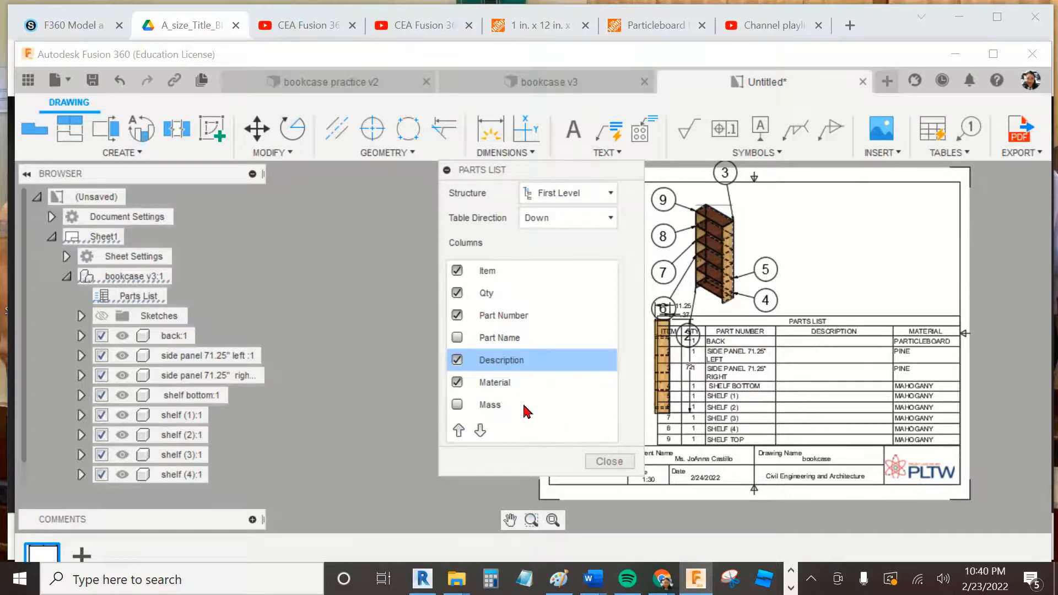
left_click(457, 363)
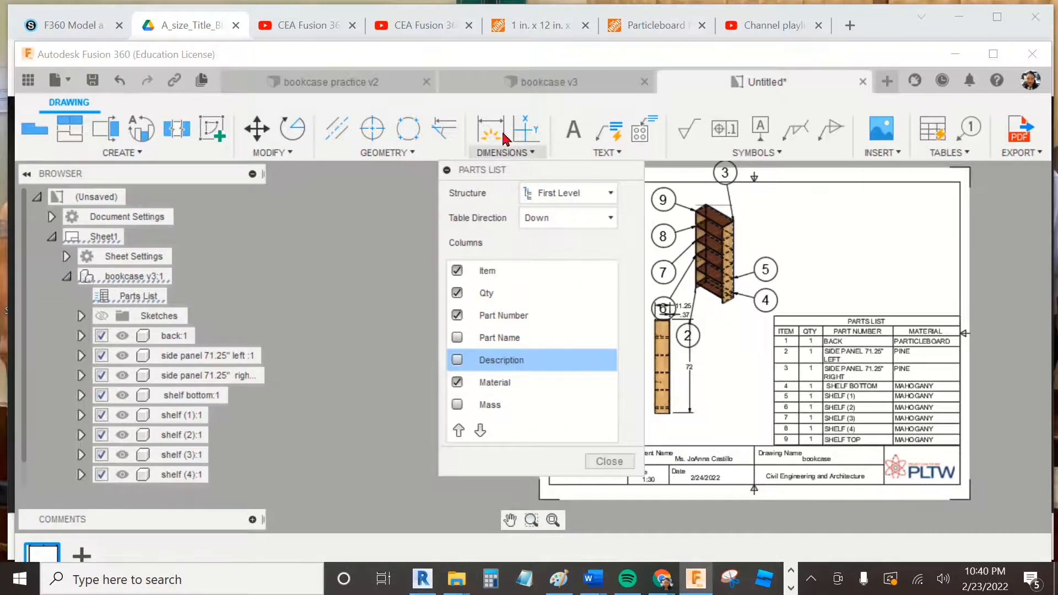
left_click_drag(533, 168, 408, 198)
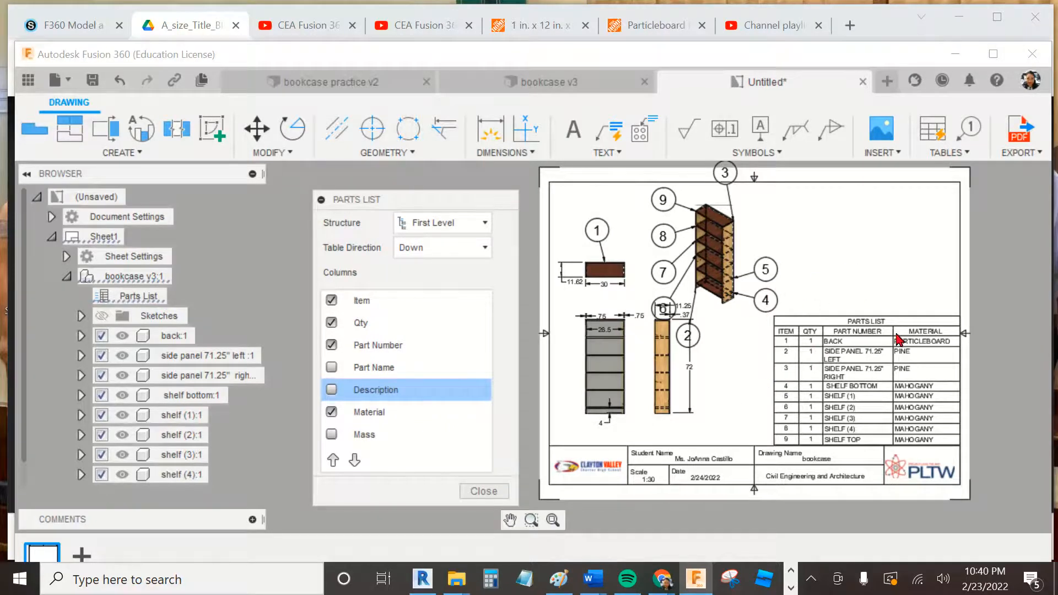
left_click(484, 496)
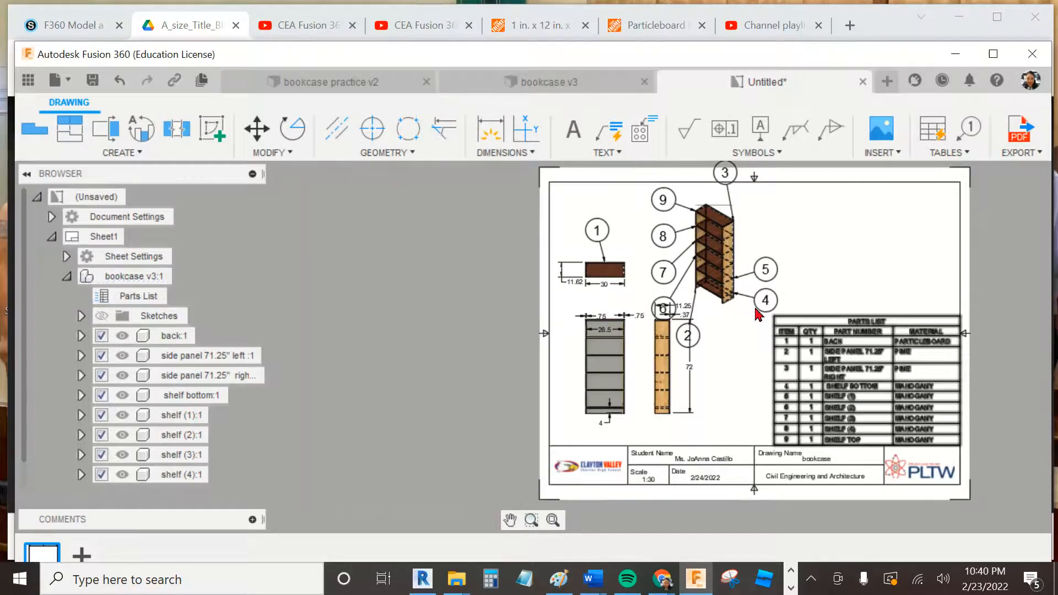
Step: Move the isometric view farther from the side view and reposition balloon 5 higher beside the bookcase
left_click_drag(723, 268, 738, 277)
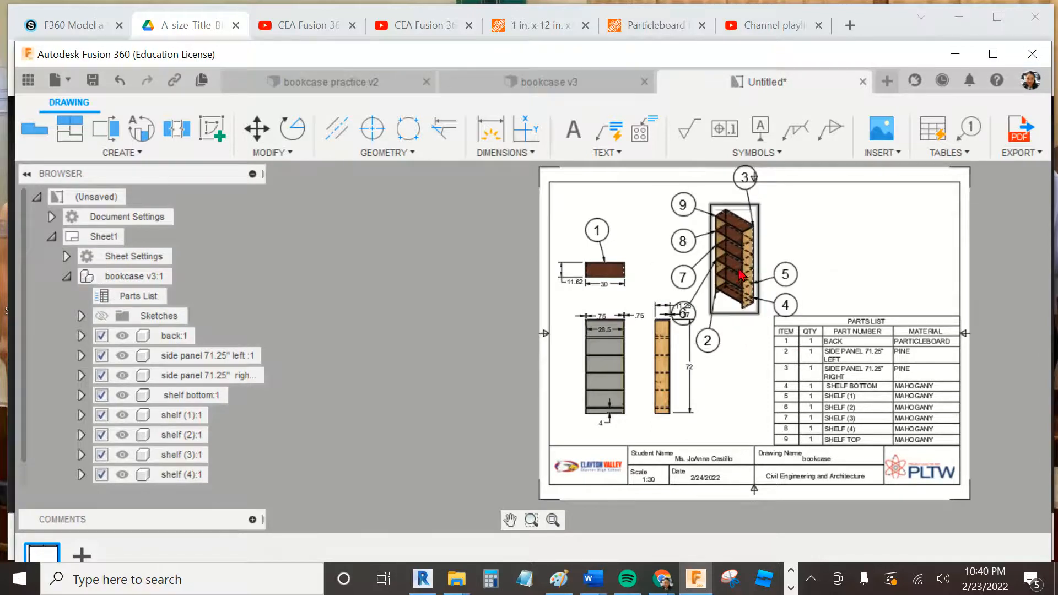
left_click_drag(741, 267, 785, 250)
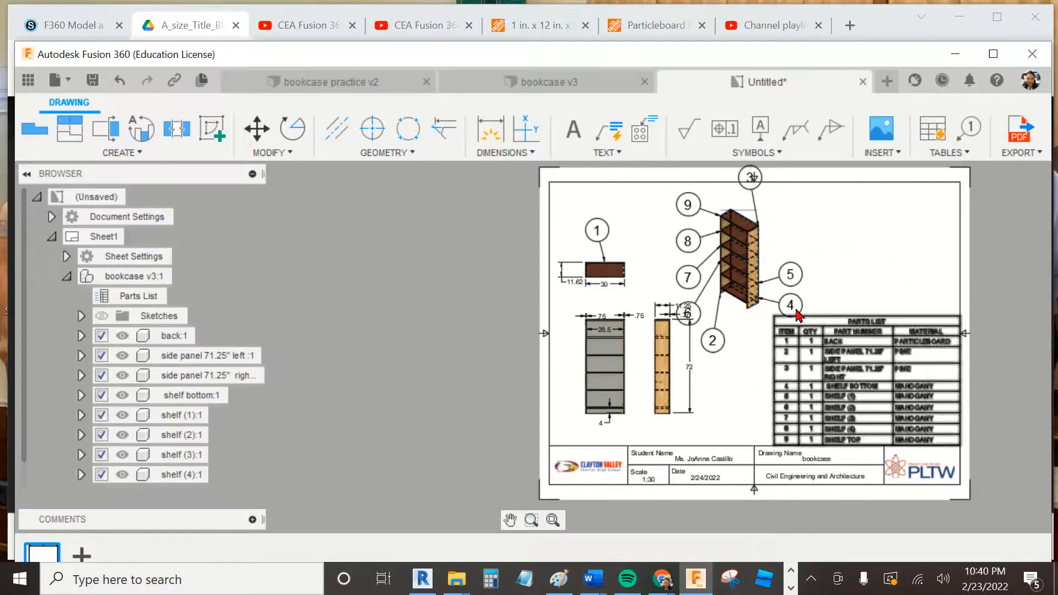
left_click(802, 262)
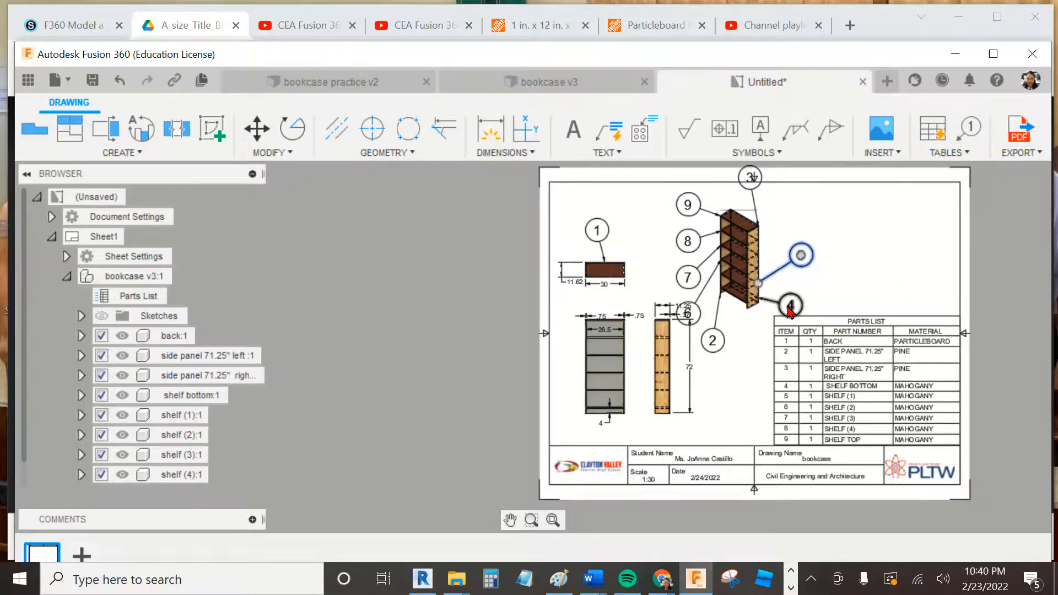